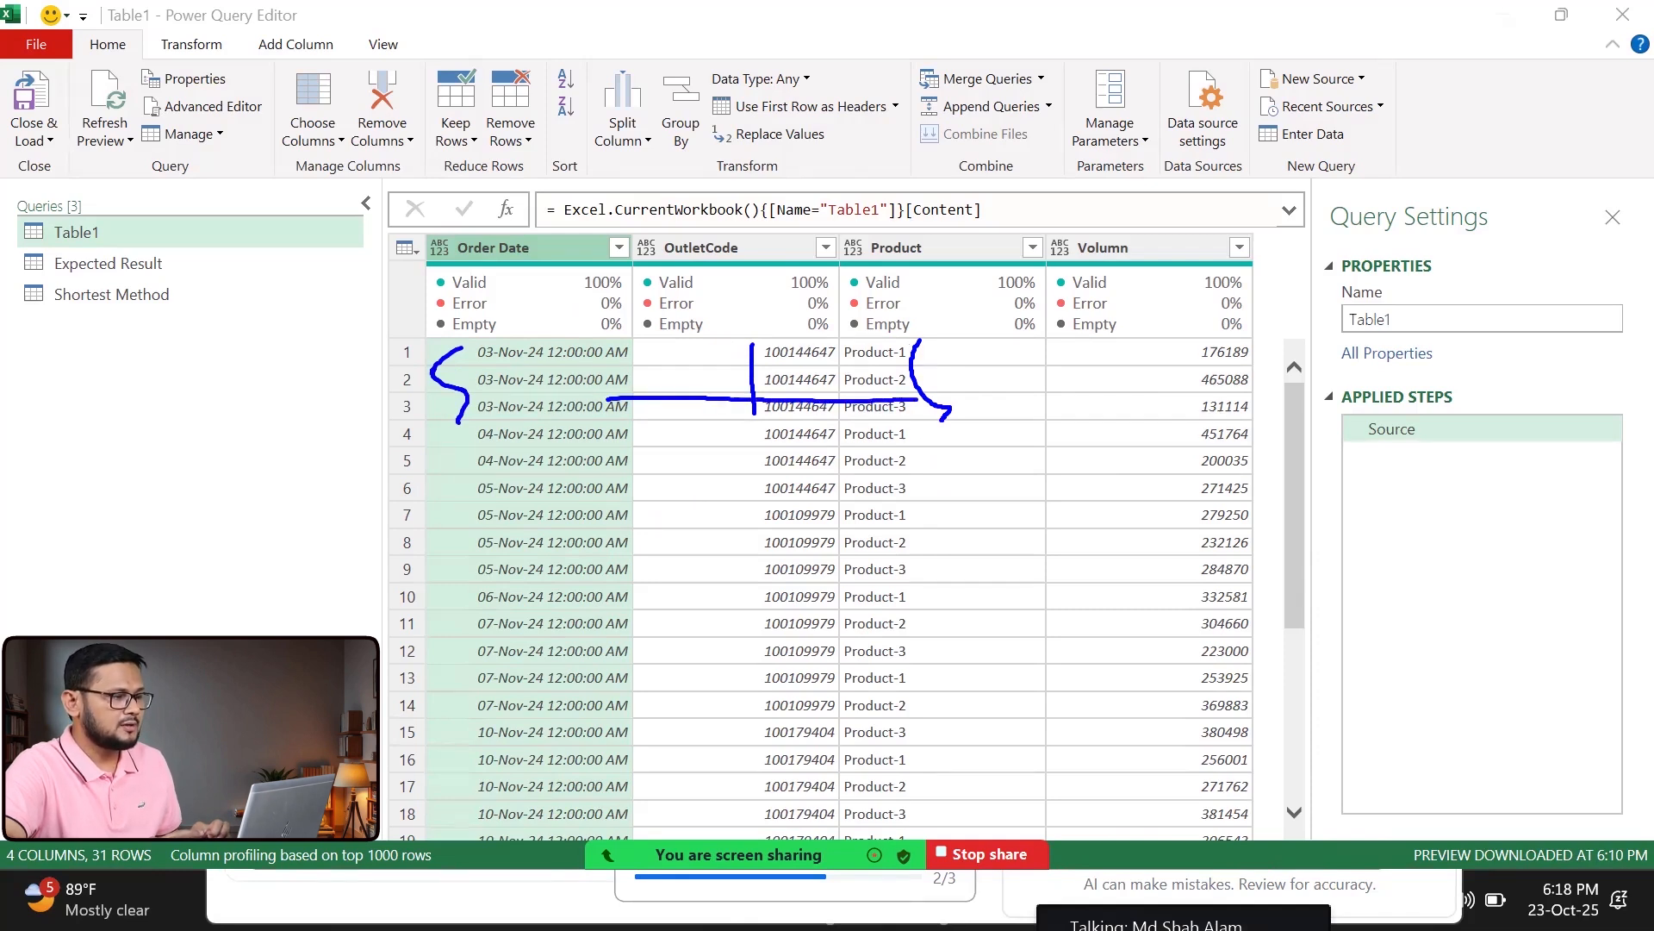
{"action": "left_click_drag", "start_coordinate": [457, 420], "coordinate": [455, 471]}
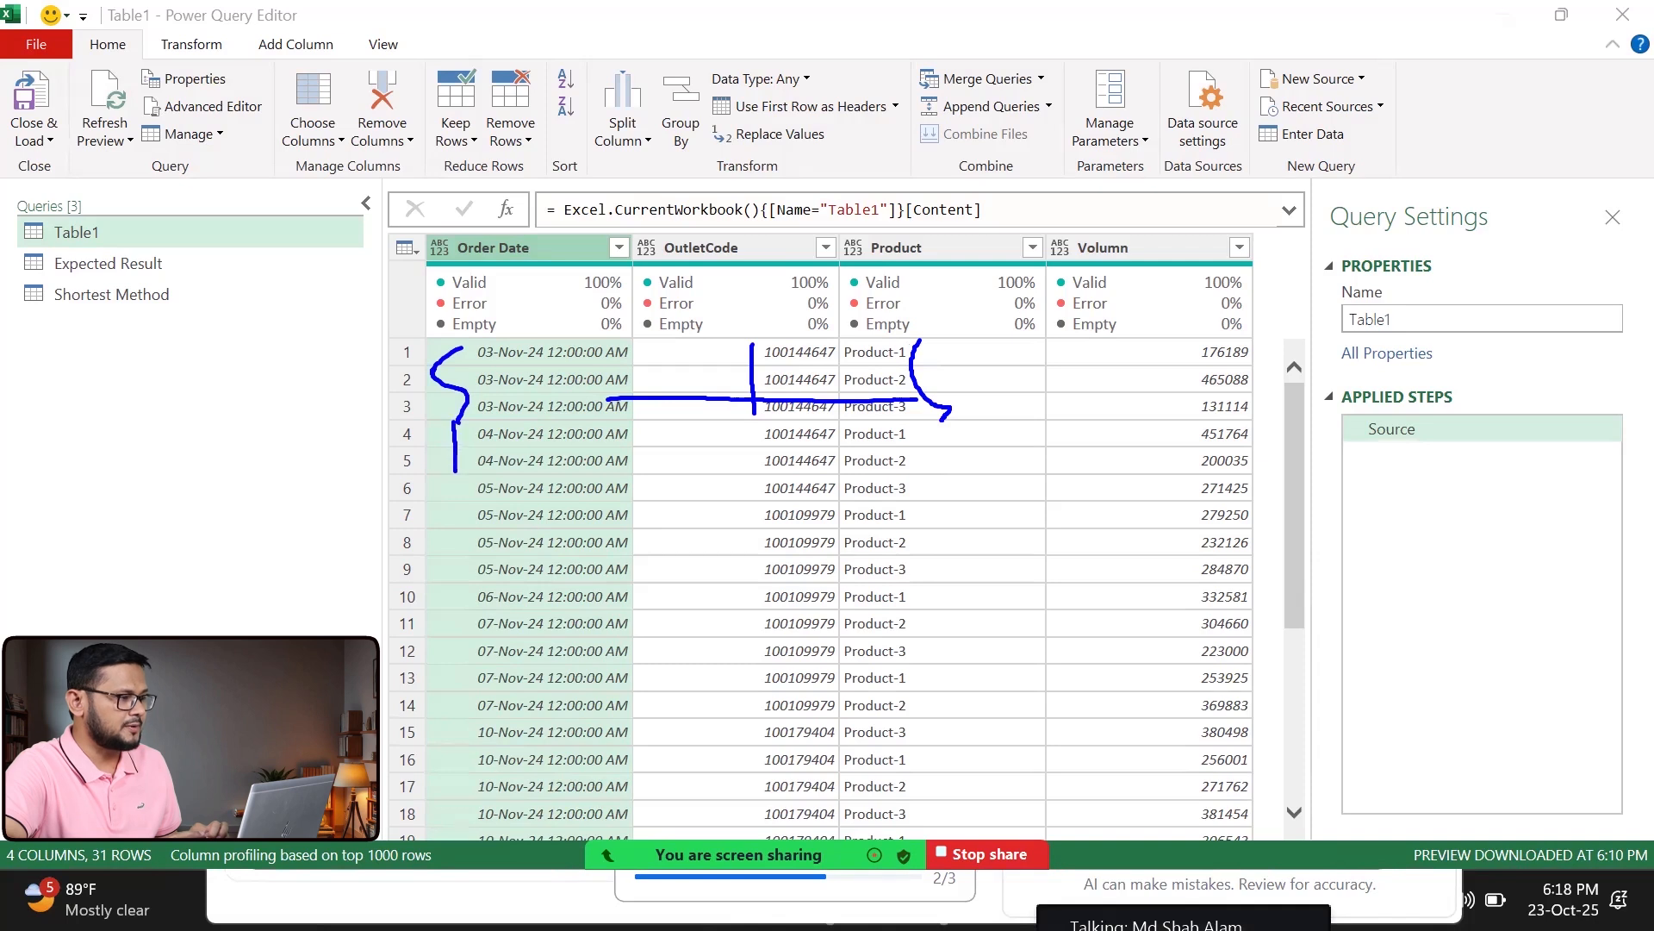
{"action": "left_click_drag", "start_coordinate": [921, 432], "coordinate": [939, 473]}
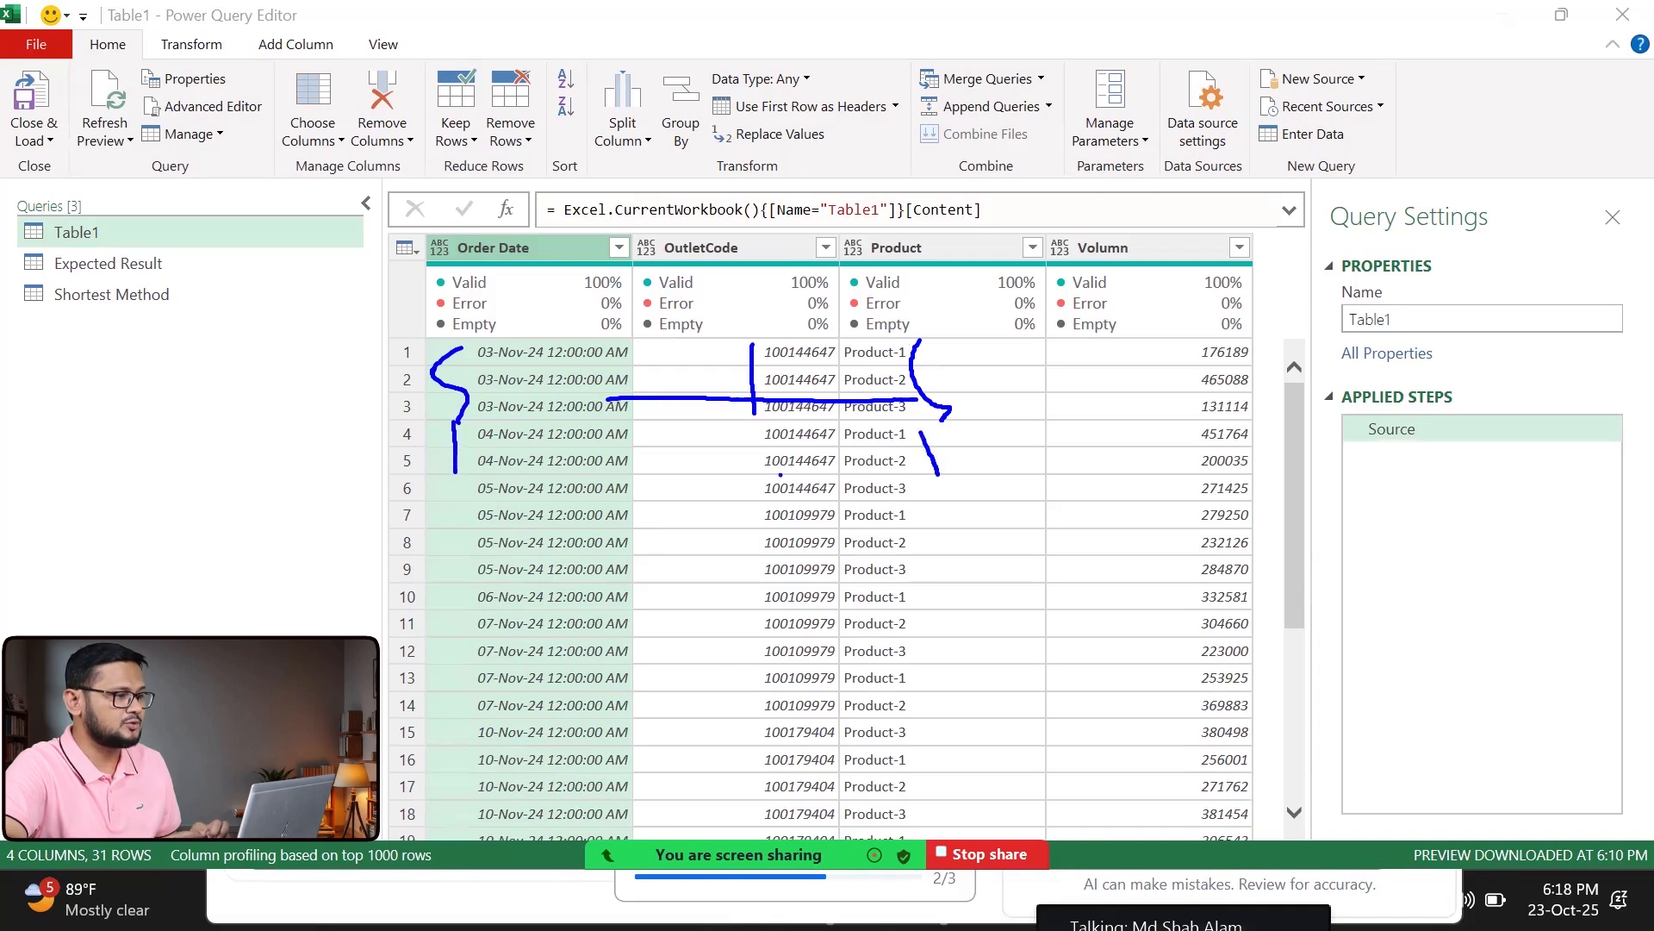
{"action": "left_click_drag", "start_coordinate": [724, 453], "coordinate": [766, 447]}
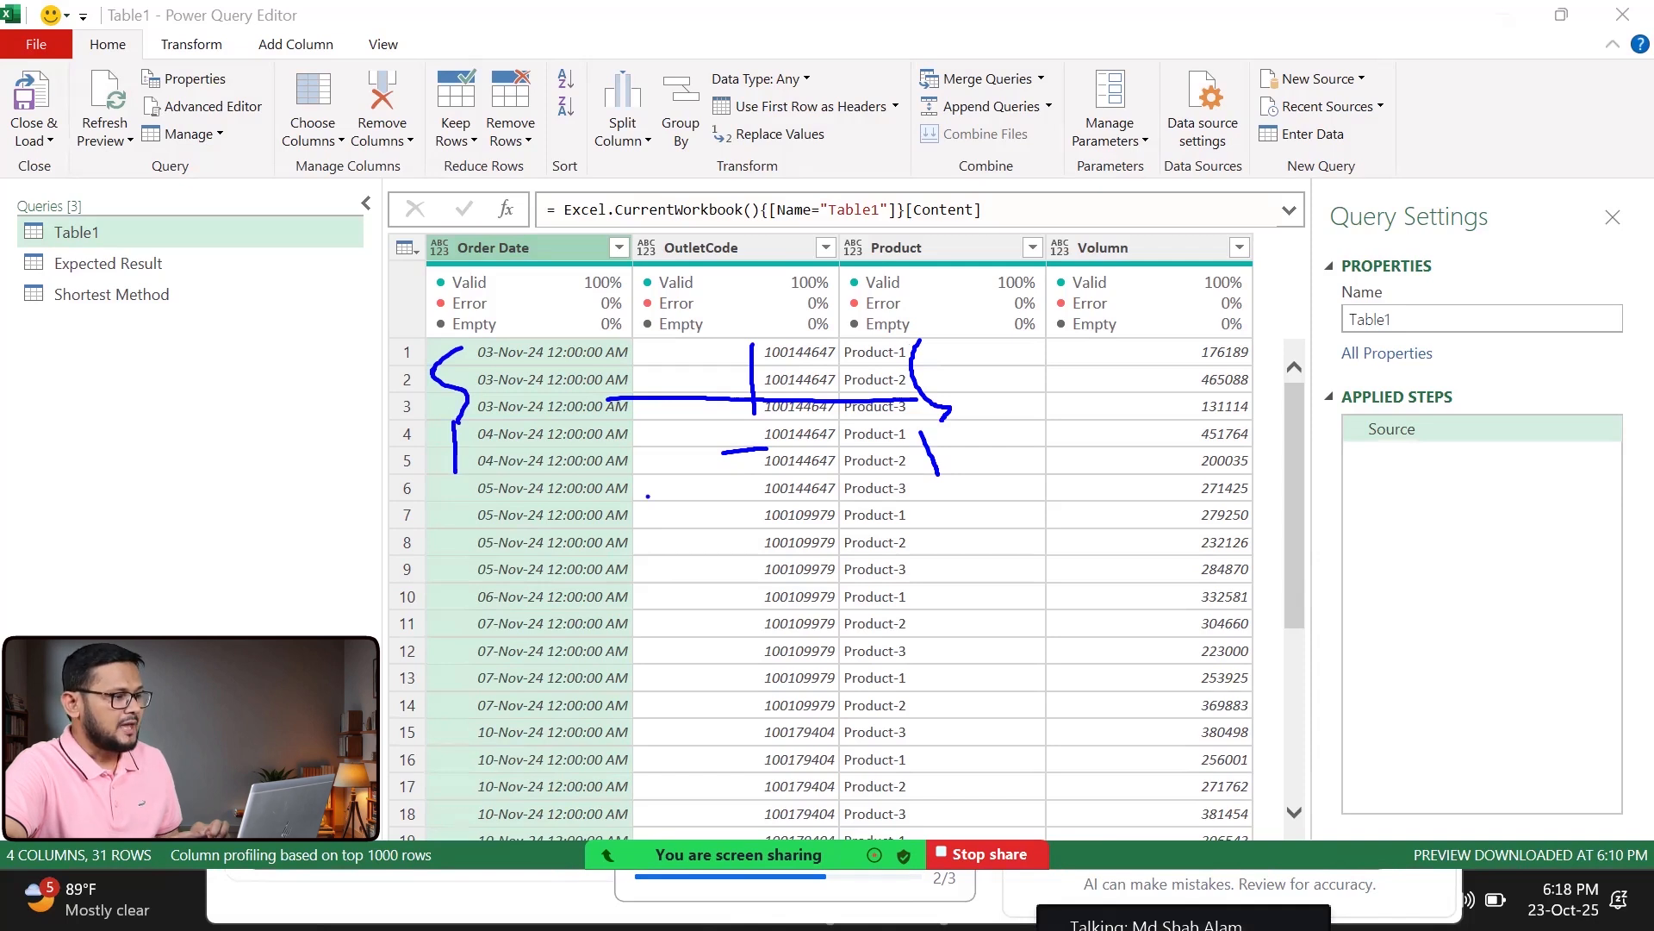
{"action": "mouse_move", "coordinate": [486, 497]}
{"action": "left_mouse_down"}
{"action": "mouse_move", "coordinate": [873, 498]}
{"action": "mouse_move", "coordinate": [770, 489]}
{"action": "left_mouse_up"}
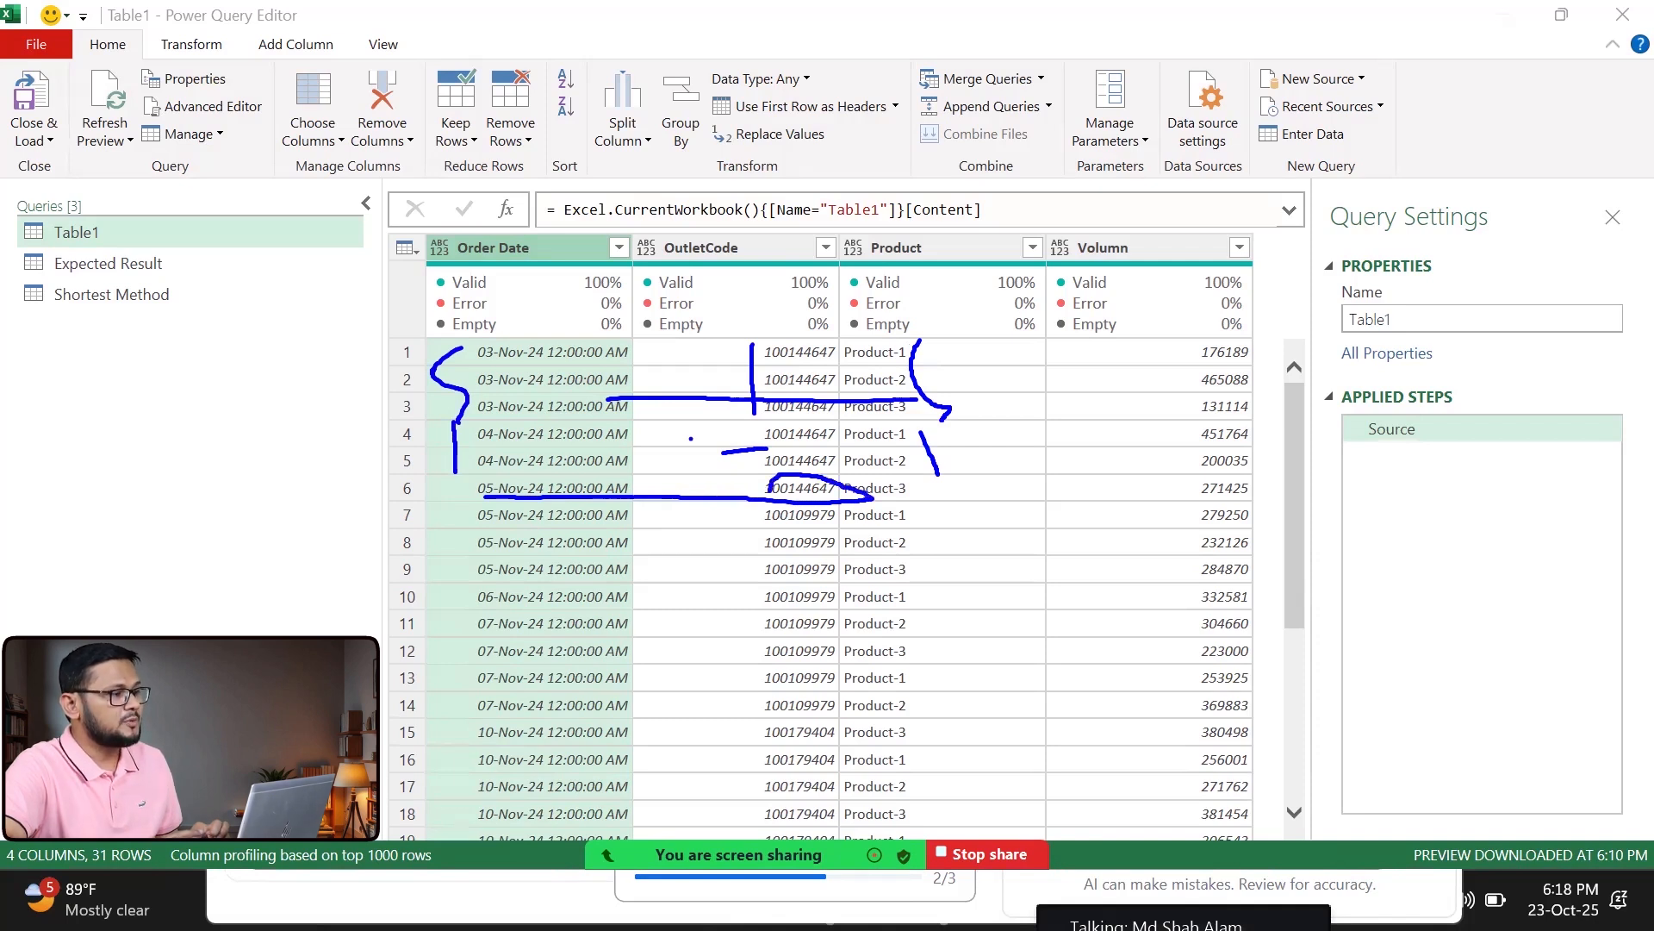
{"action": "mouse_move", "coordinate": [717, 334]}
{"action": "left_mouse_down"}
{"action": "mouse_move", "coordinate": [681, 406]}
{"action": "mouse_move", "coordinate": [722, 495]}
{"action": "left_mouse_up"}
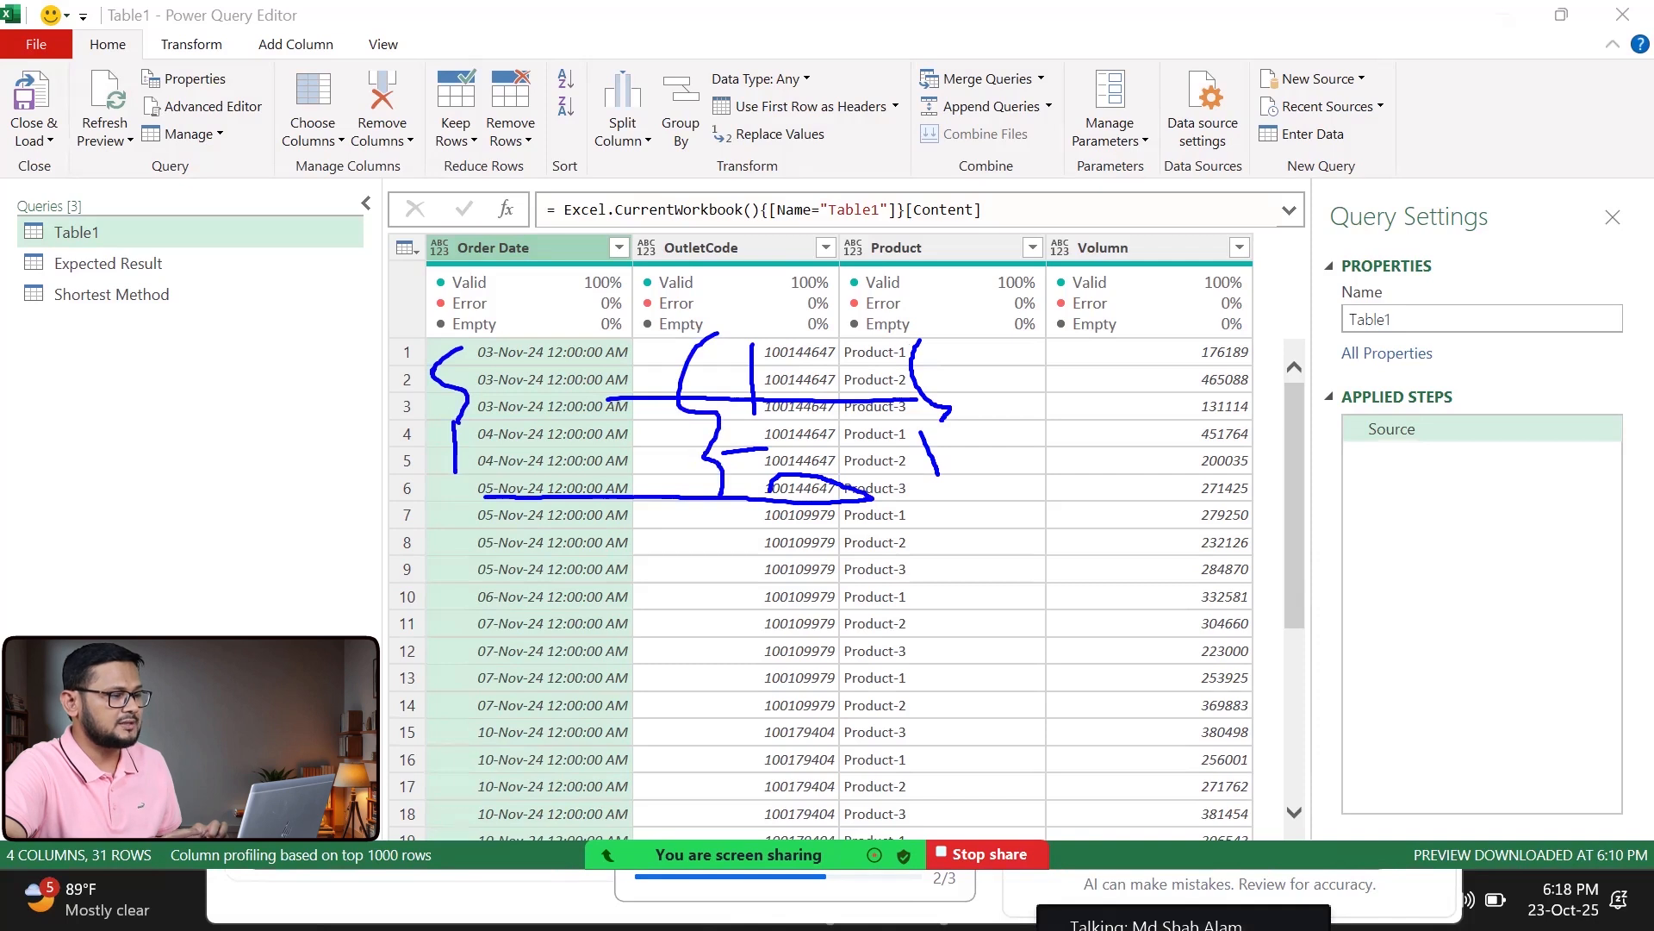
{"action": "key", "text": "e"}
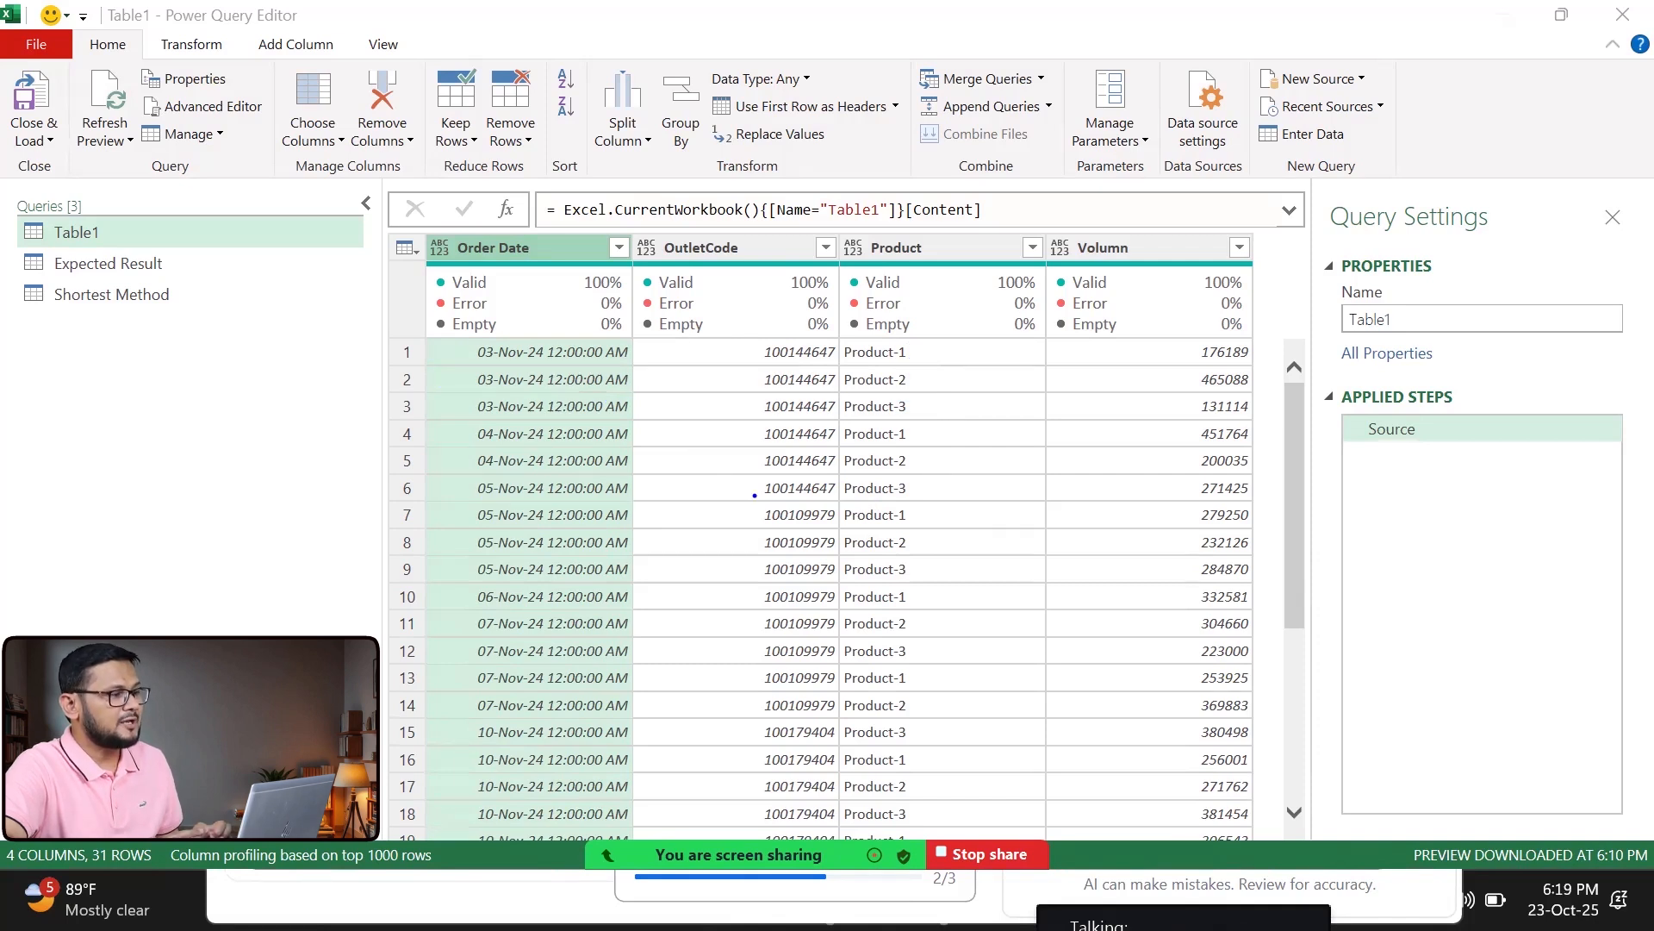
{"action": "left_click_drag", "start_coordinate": [750, 398], "coordinate": [739, 594]}
{"action": "key", "text": "e"}
{"action": "left_click_drag", "start_coordinate": [731, 423], "coordinate": [724, 591]}
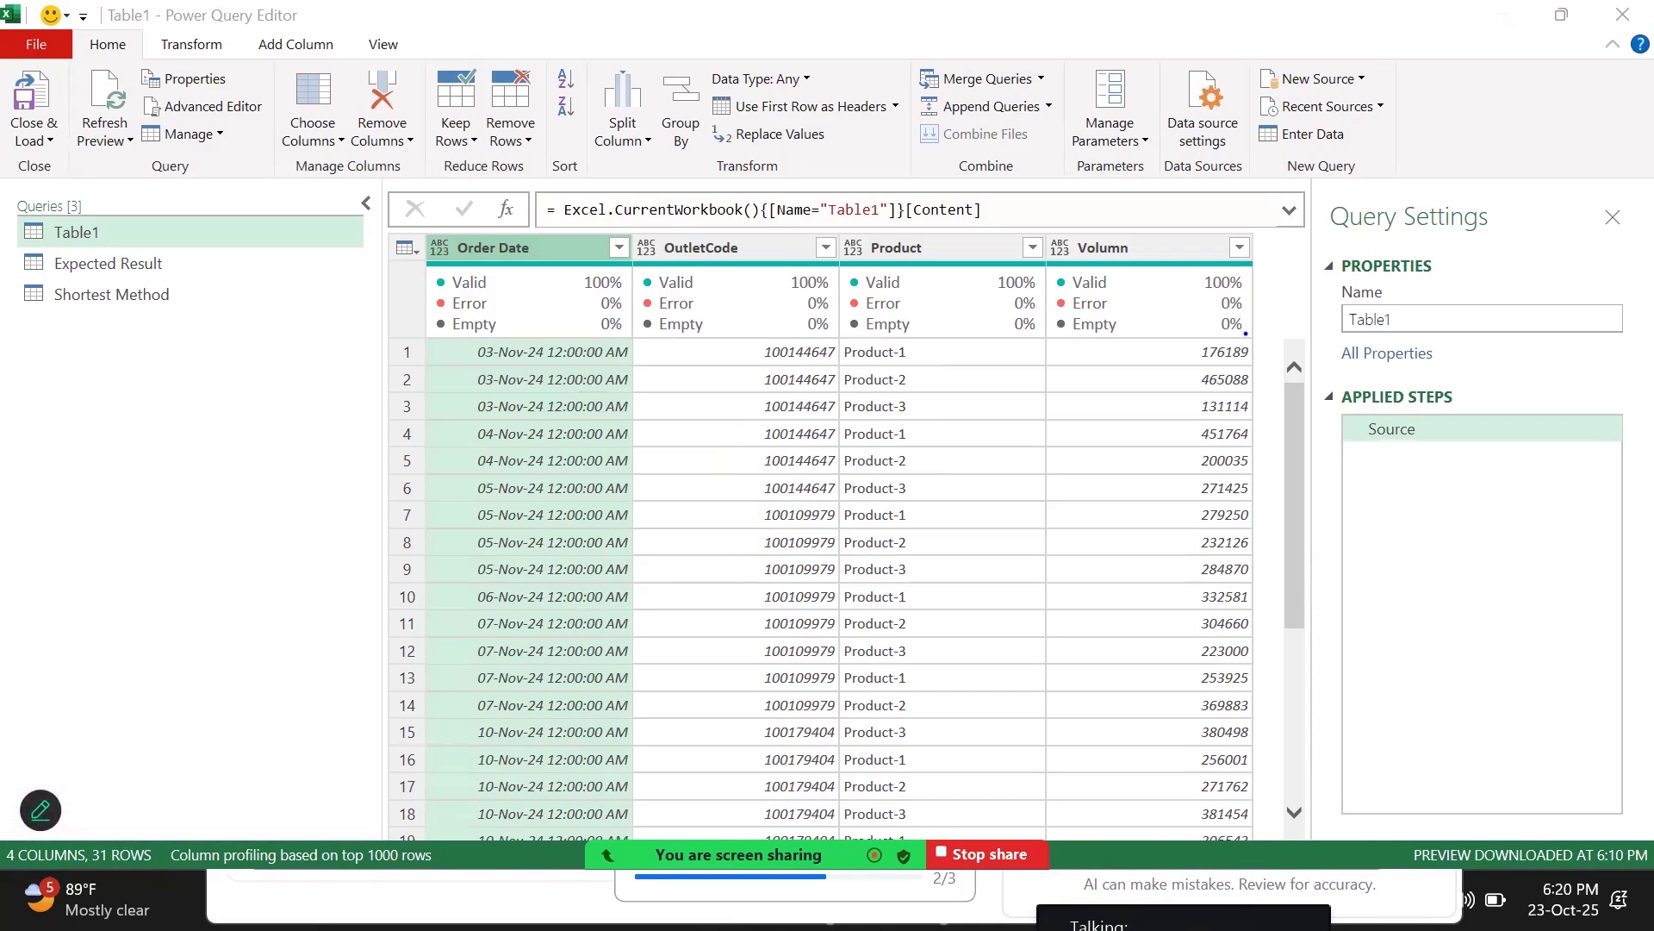
{"action": "left_click_drag", "start_coordinate": [1246, 334], "coordinate": [1271, 449]}
{"action": "left_click_drag", "start_coordinate": [746, 351], "coordinate": [755, 416]}
{"action": "left_click_drag", "start_coordinate": [938, 348], "coordinate": [944, 405]}
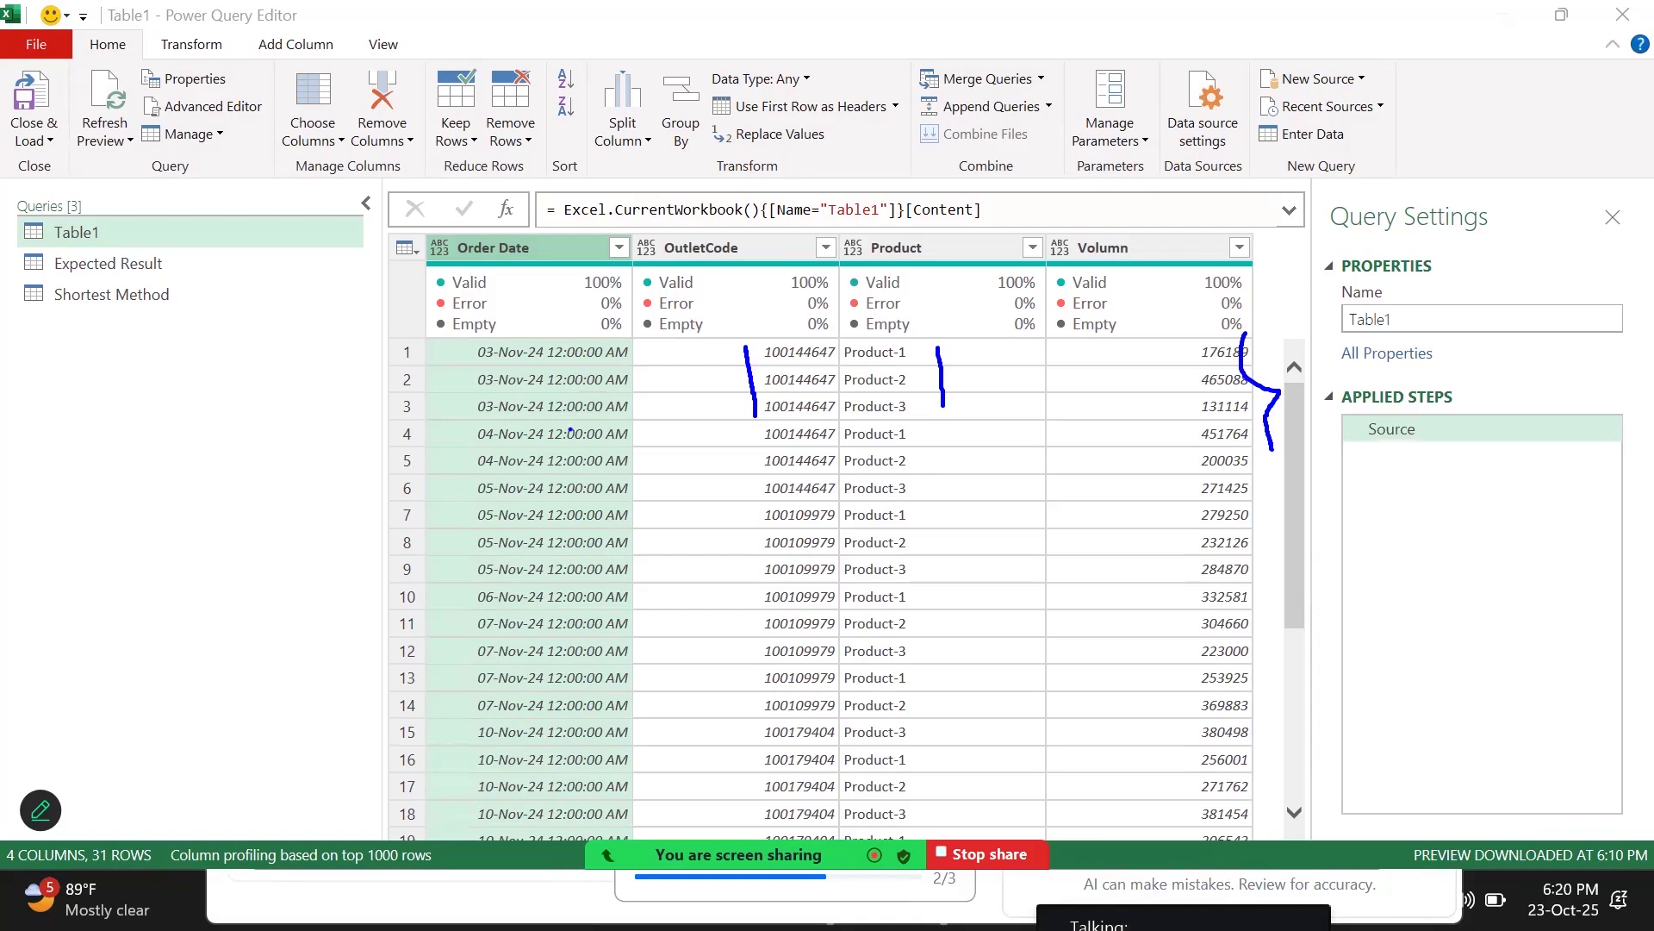
{"action": "mouse_move", "coordinate": [431, 423]}
{"action": "left_mouse_down"}
{"action": "mouse_move", "coordinate": [438, 465]}
{"action": "mouse_move", "coordinate": [498, 472]}
{"action": "left_mouse_up"}
{"action": "mouse_move", "coordinate": [729, 428]}
{"action": "left_mouse_down"}
{"action": "mouse_move", "coordinate": [759, 437]}
{"action": "mouse_move", "coordinate": [767, 466]}
{"action": "left_mouse_up"}
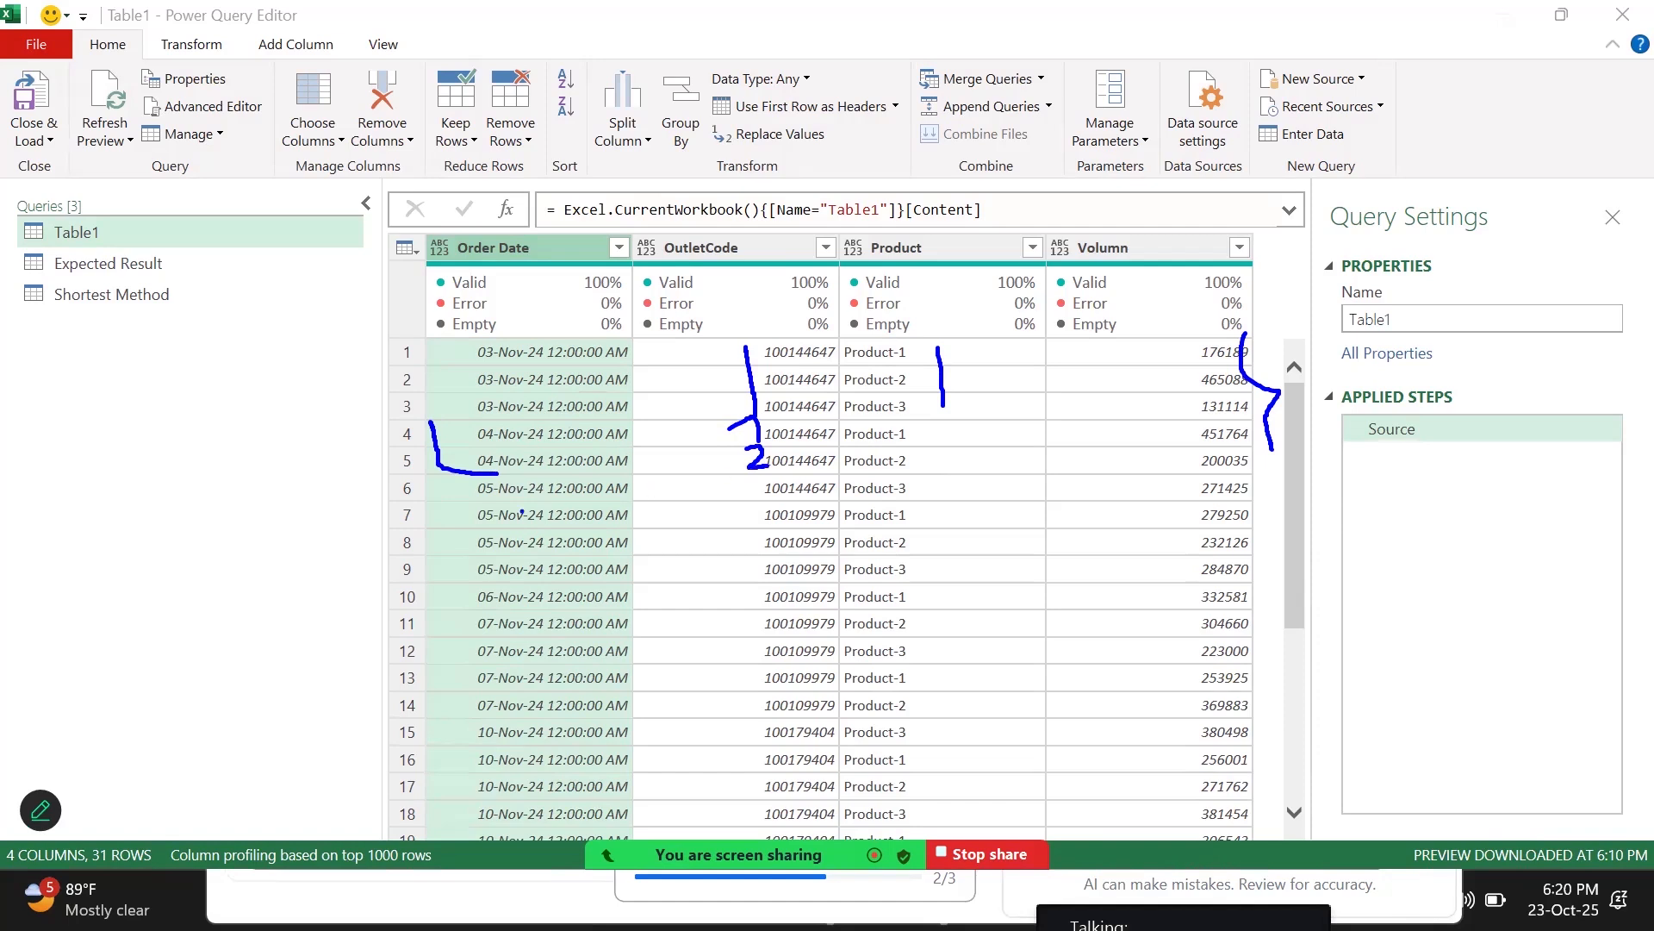
{"action": "left_click_drag", "start_coordinate": [479, 502], "coordinate": [550, 500]}
{"action": "mouse_move", "coordinate": [692, 490]}
{"action": "left_mouse_down"}
{"action": "mouse_move", "coordinate": [716, 456]}
{"action": "mouse_move", "coordinate": [698, 507]}
{"action": "mouse_move", "coordinate": [733, 505]}
{"action": "left_mouse_up"}
{"action": "left_click_drag", "start_coordinate": [754, 517], "coordinate": [762, 681]}
{"action": "key", "text": "Escape"}
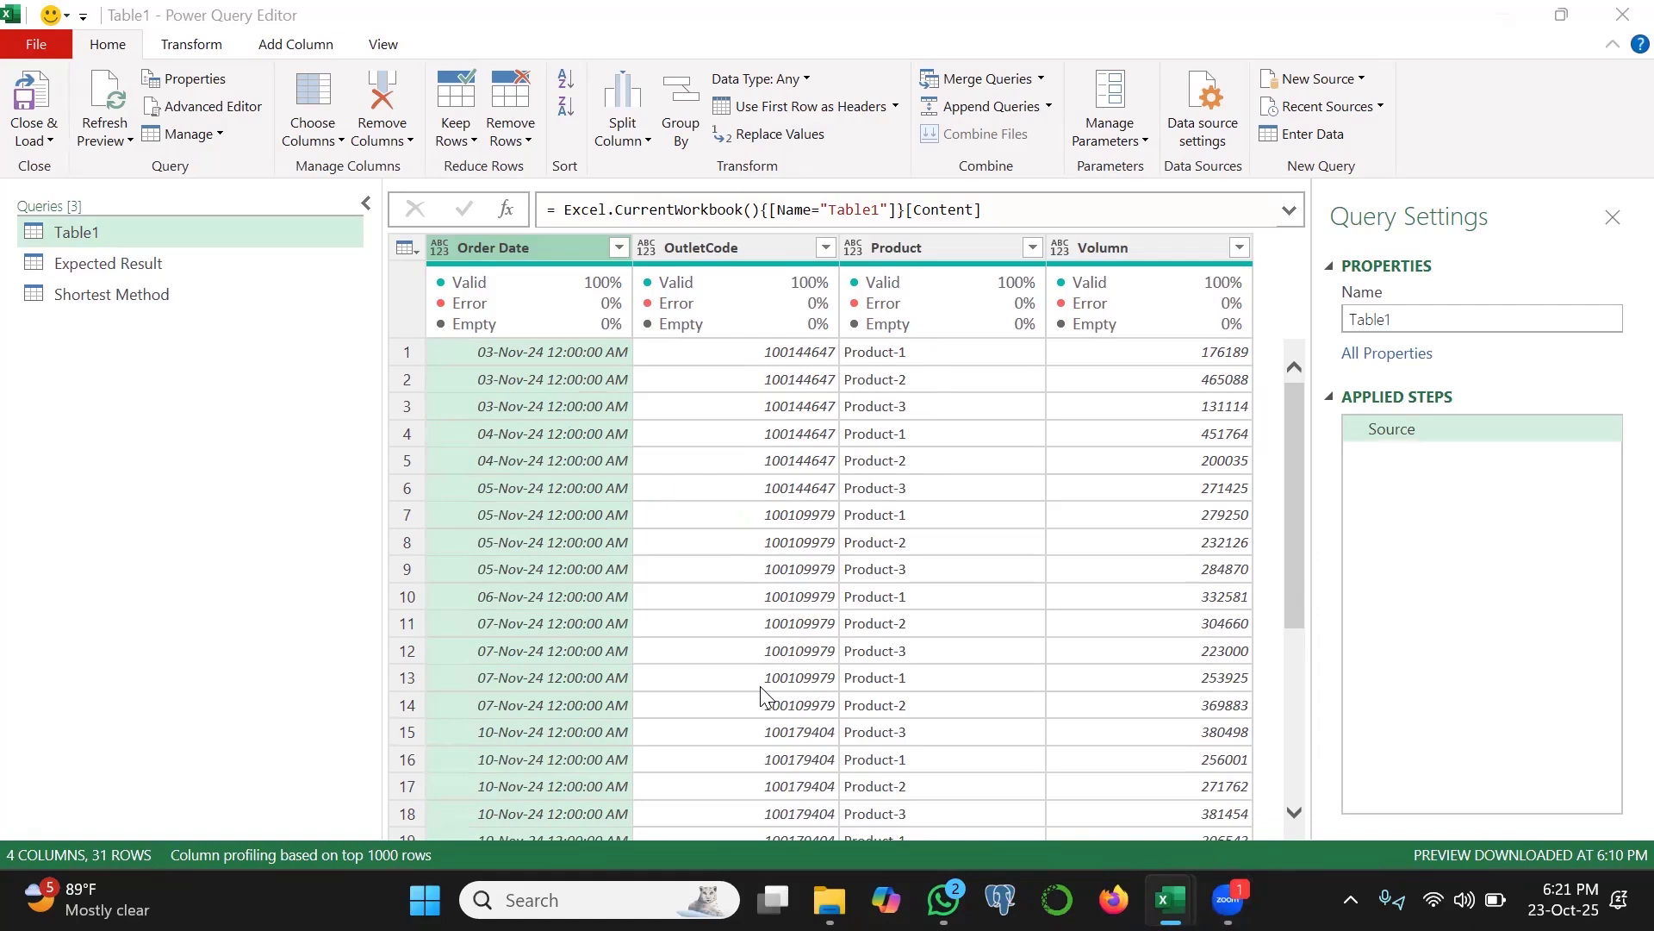
- Group Table1 by Order Date and OutletCode, using the All Rows operation for the new Count column
{"action": "left_click", "coordinate": [722, 252], "text": "ctrl"}
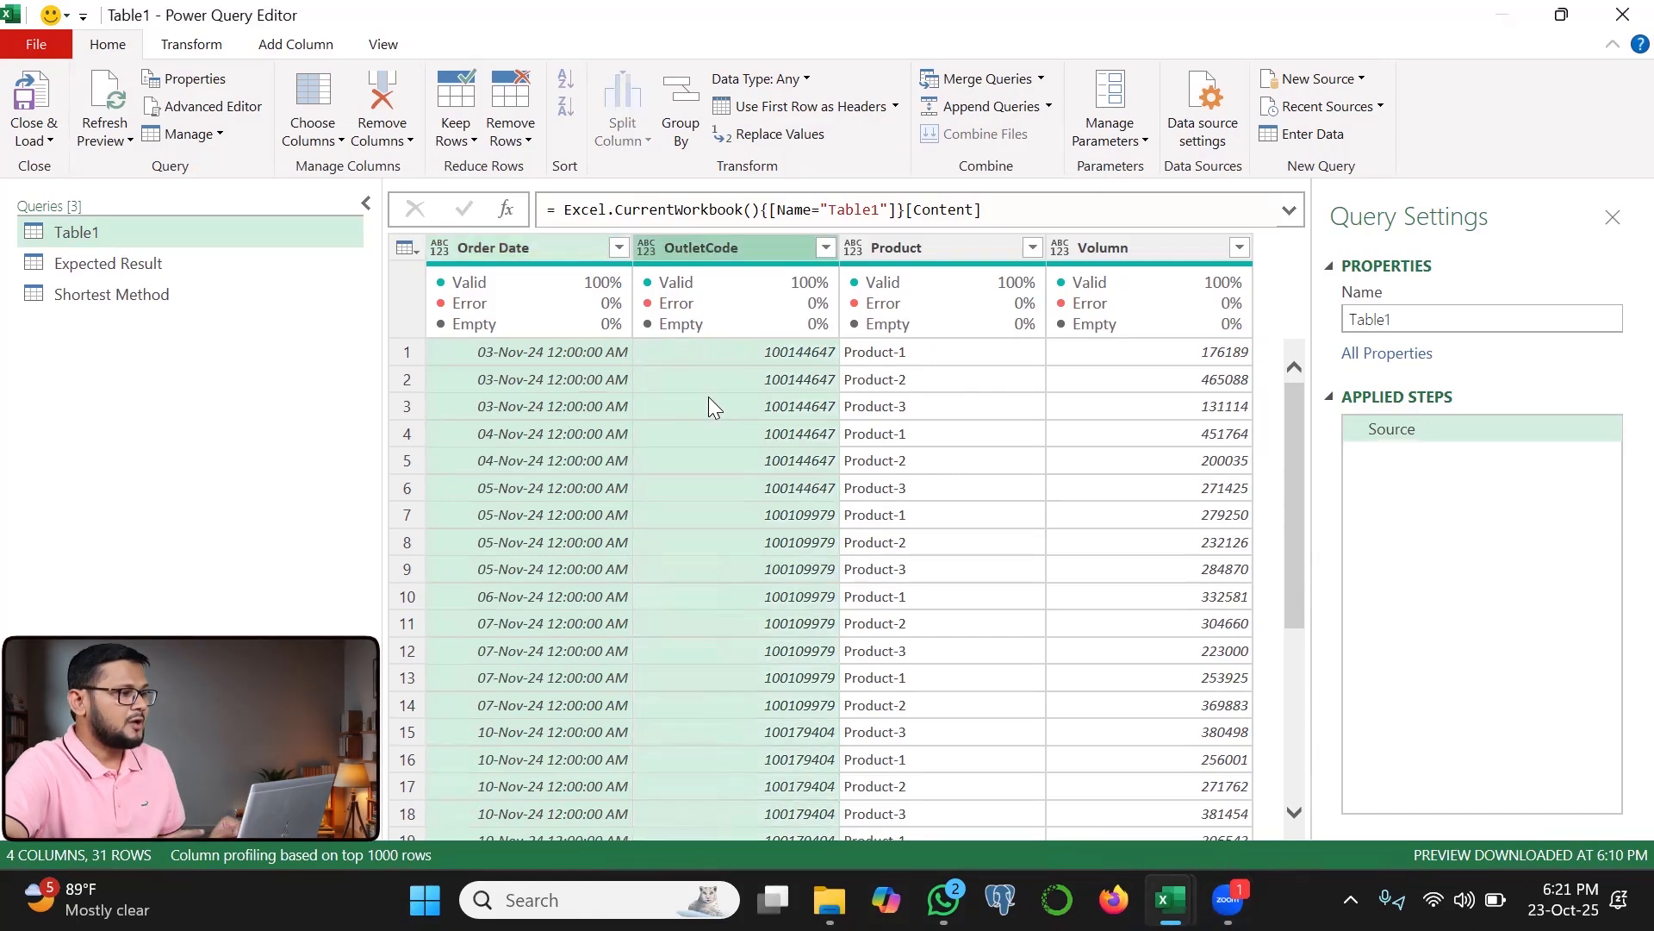
{"action": "left_click", "coordinate": [679, 138]}
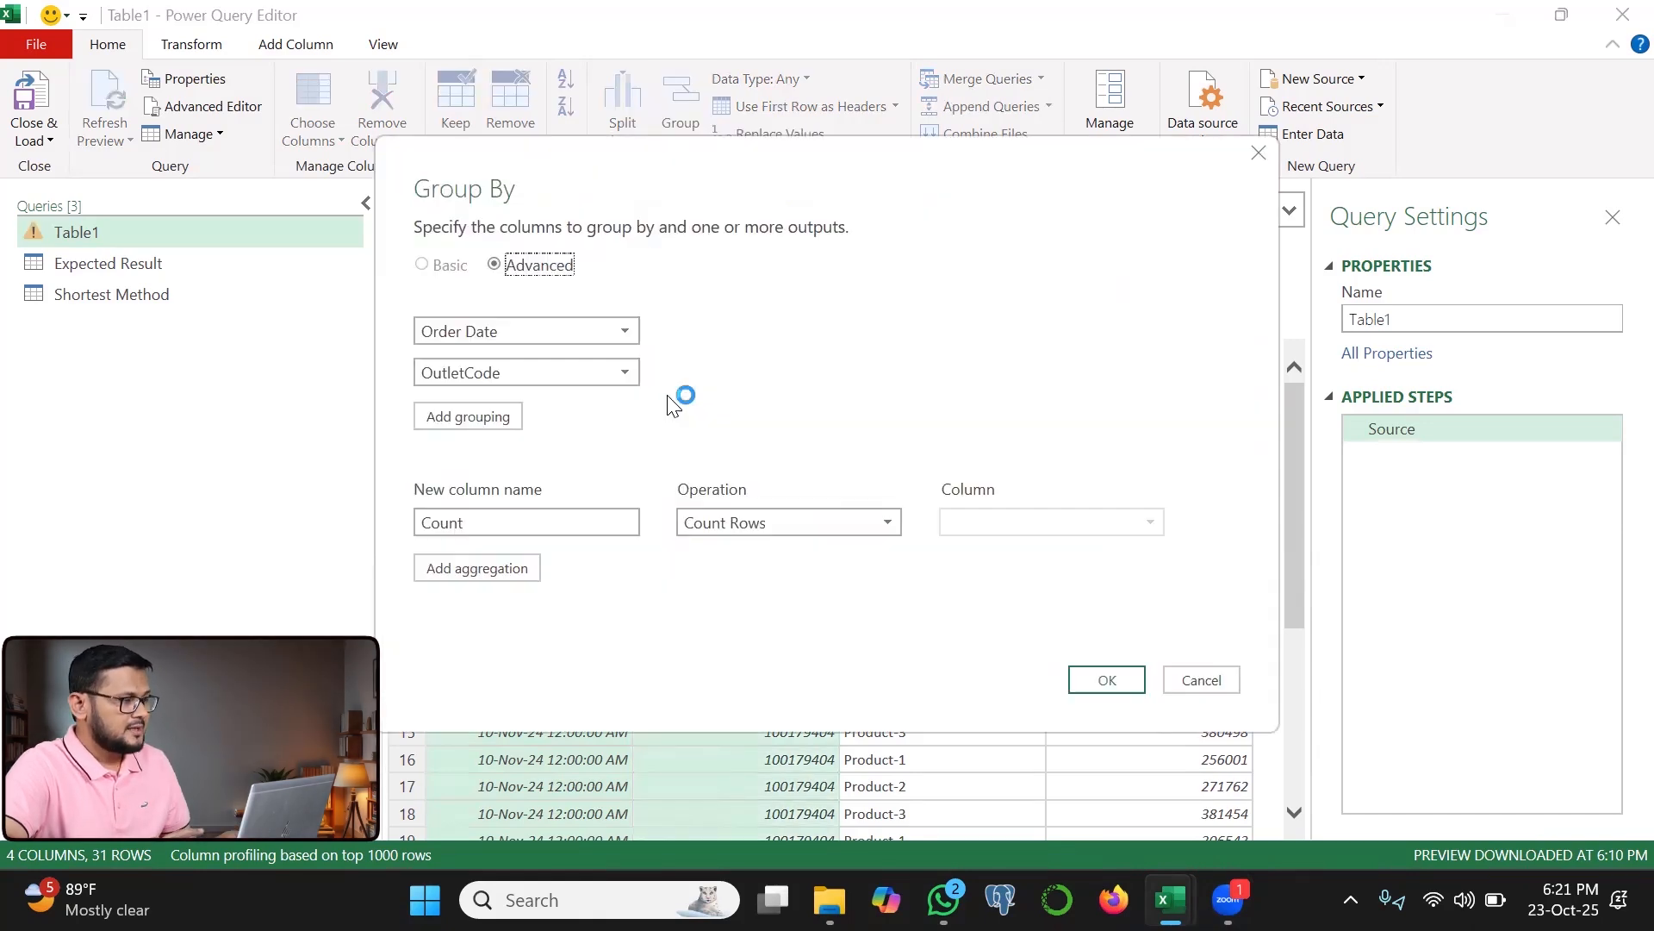
{"action": "mouse_move", "coordinate": [602, 320]}
{"action": "left_mouse_down"}
{"action": "mouse_move", "coordinate": [579, 327]}
{"action": "mouse_move", "coordinate": [593, 399]}
{"action": "left_mouse_up"}
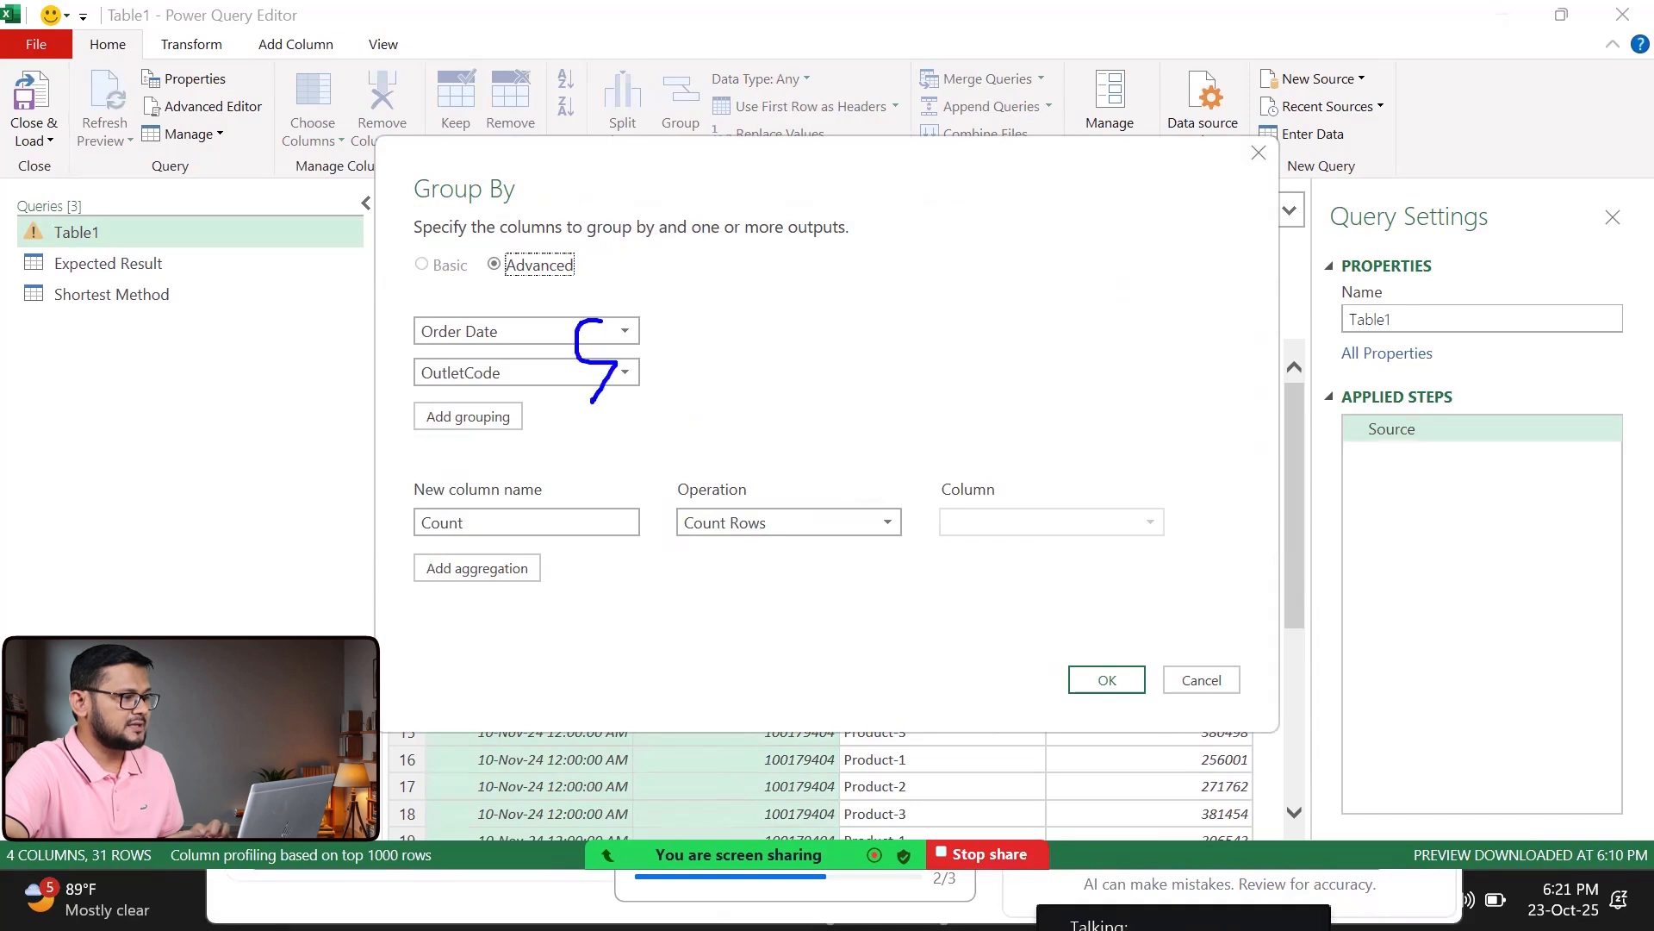
{"action": "left_click", "coordinate": [779, 521]}
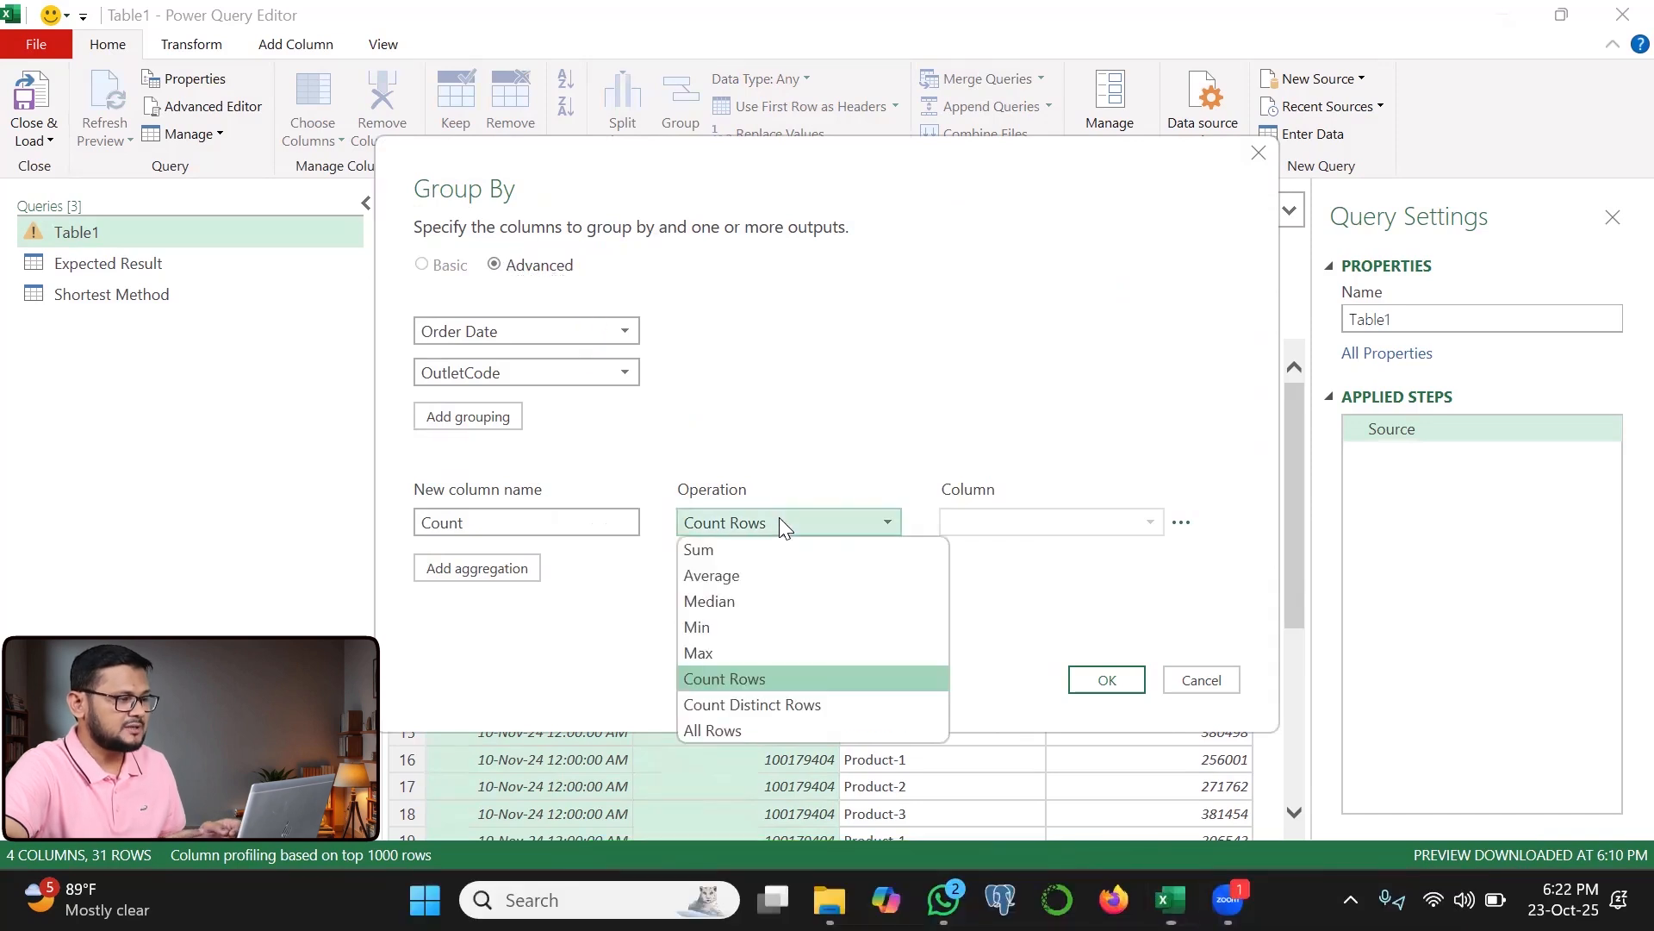
{"action": "left_click", "coordinate": [726, 730]}
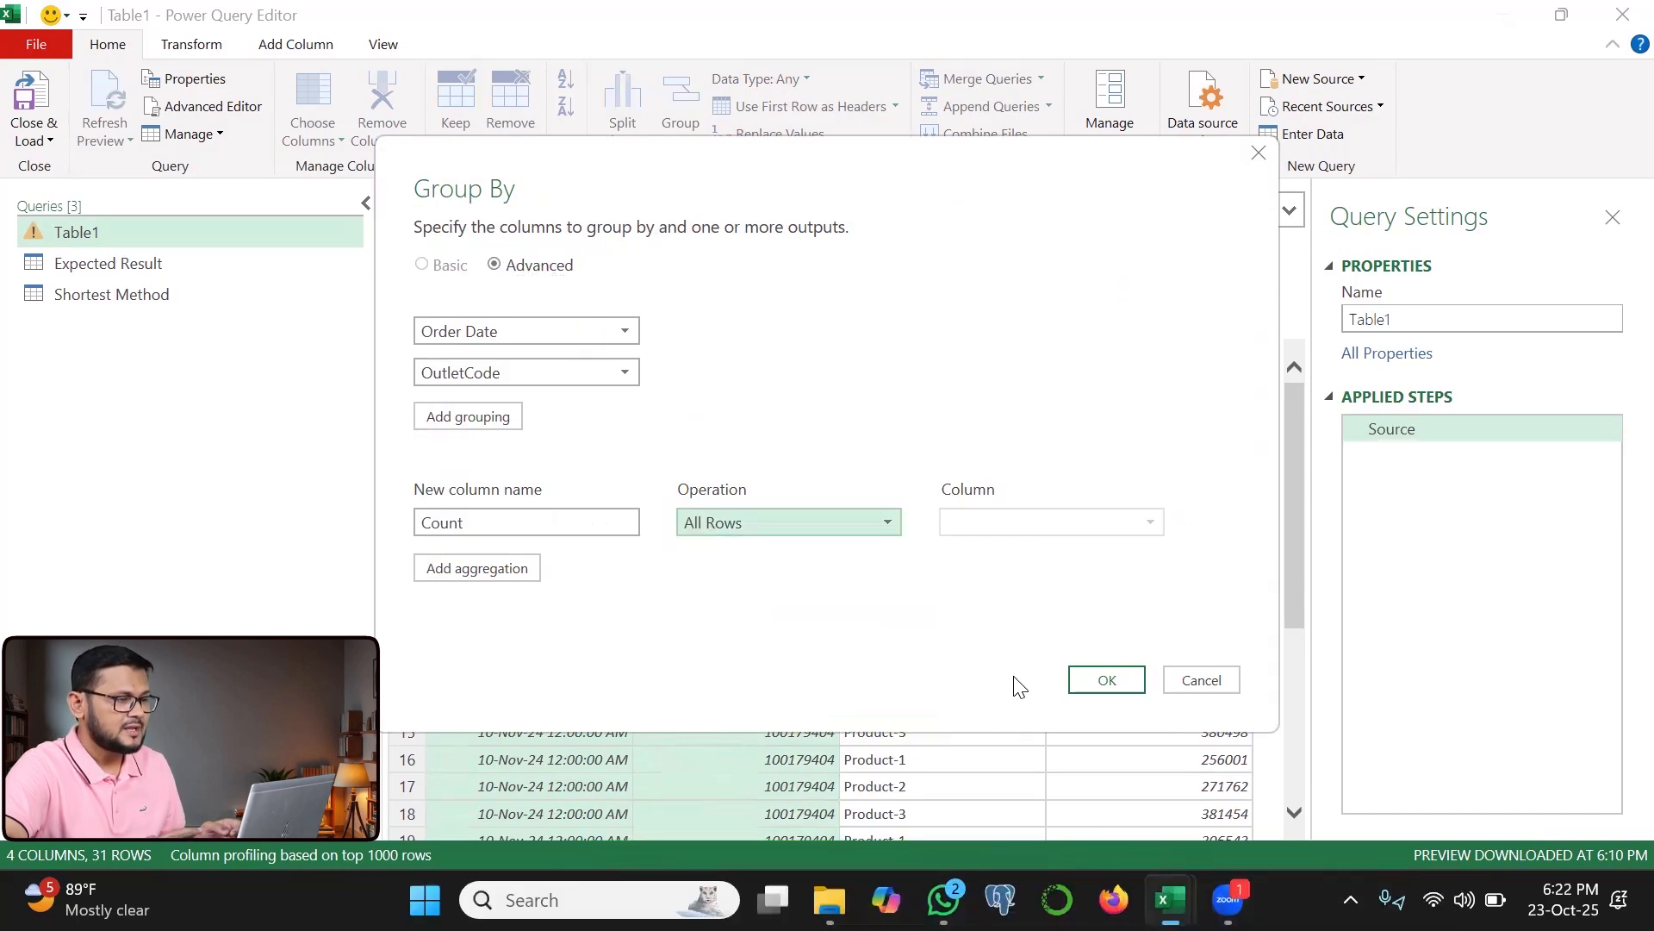
{"action": "left_click", "coordinate": [1101, 683]}
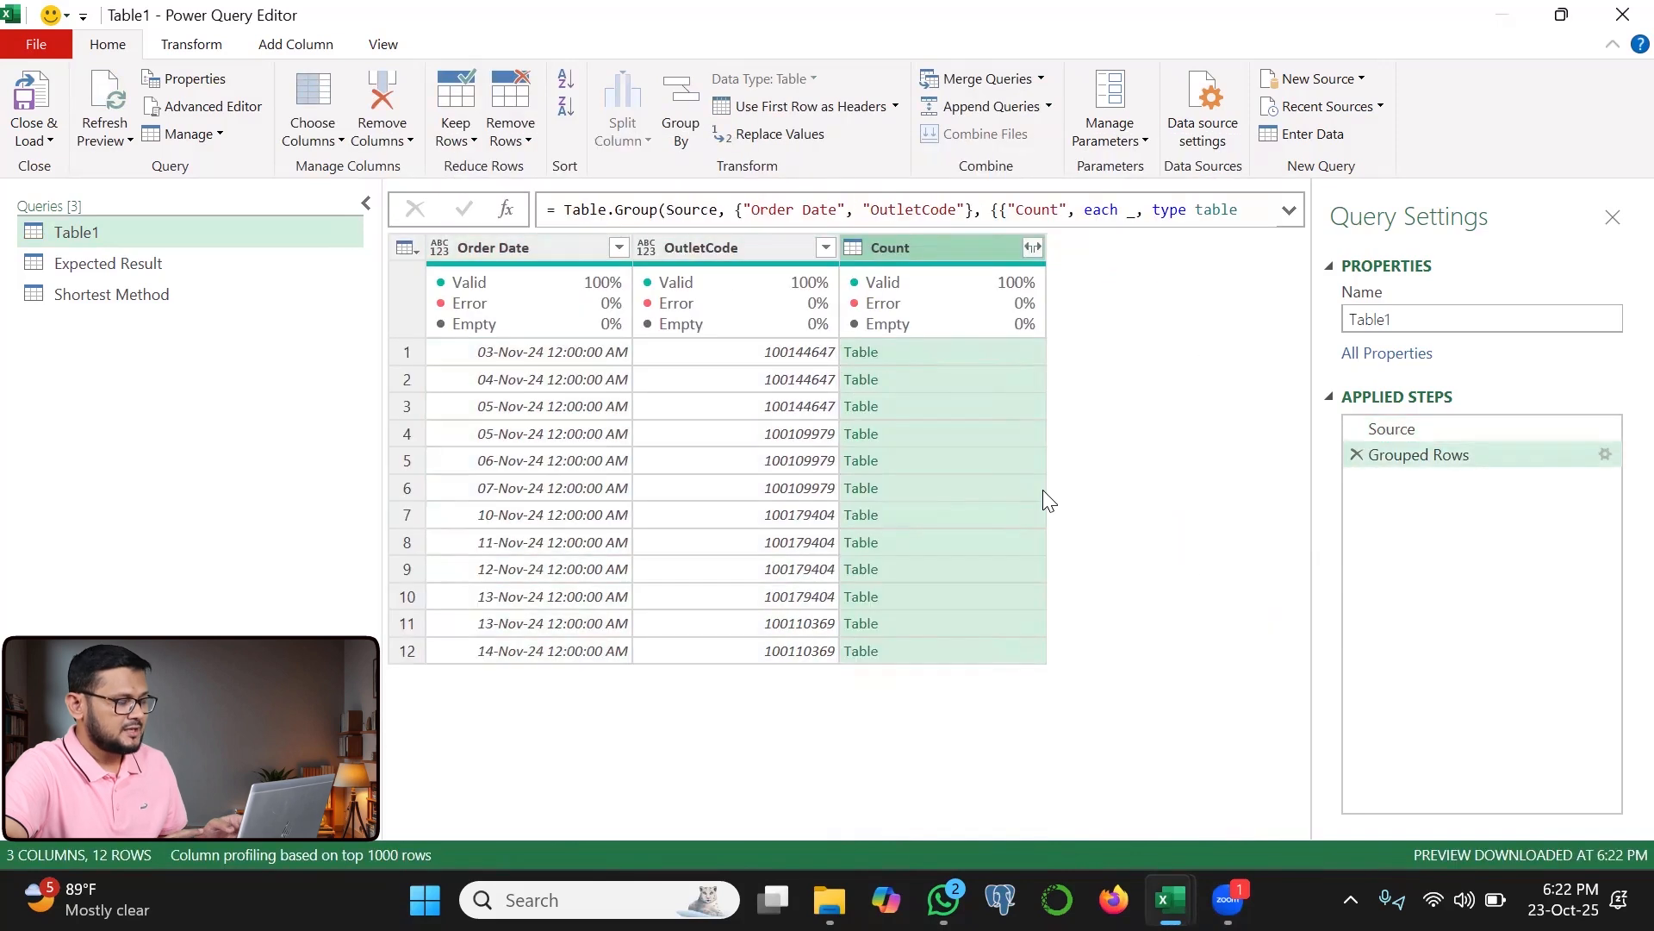
- Preview the nested tables in the Count column for the first two grouped rows
{"action": "left_click_drag", "start_coordinate": [953, 339], "coordinate": [958, 544]}
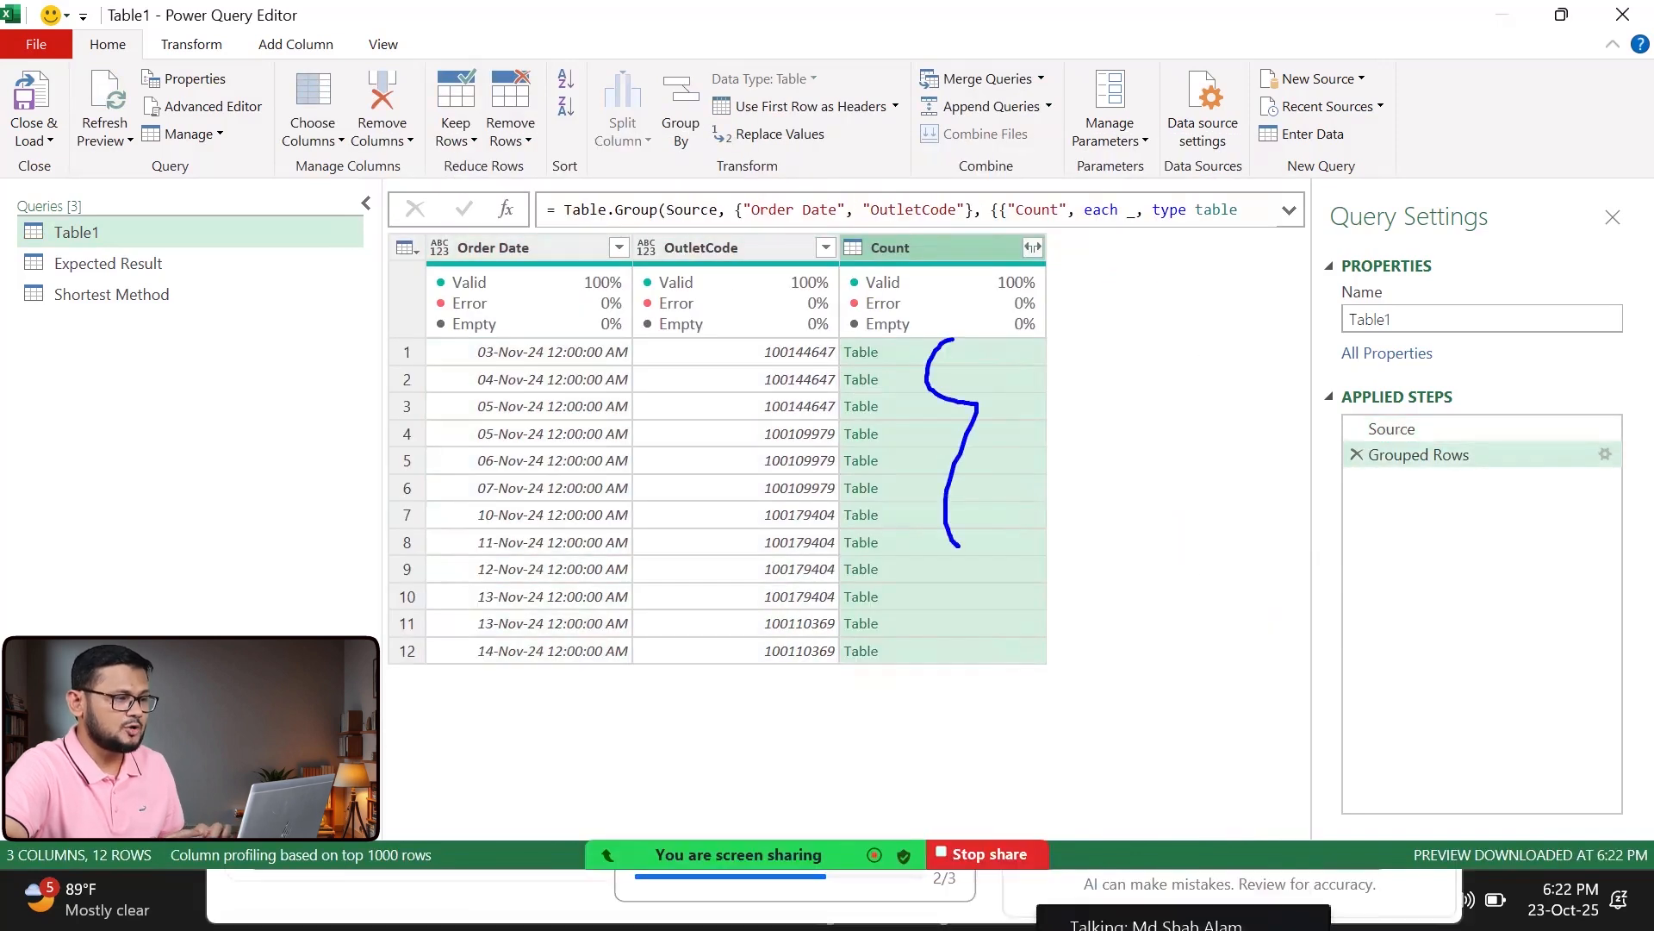
{"action": "left_click_drag", "start_coordinate": [907, 345], "coordinate": [963, 337]}
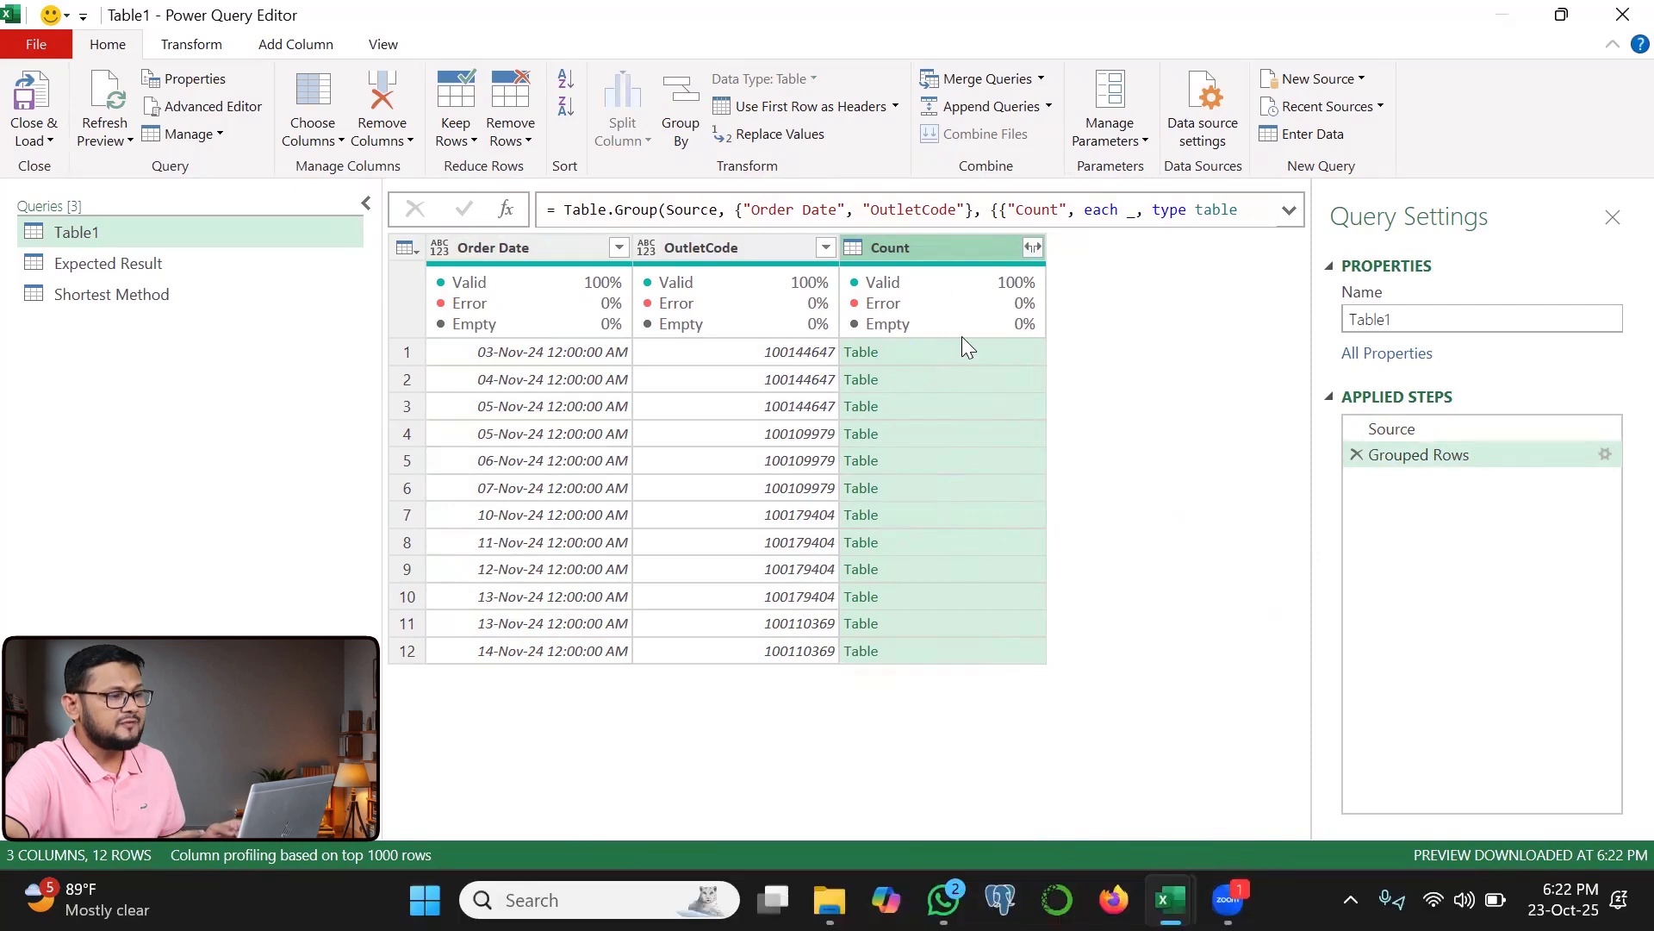
{"action": "left_click", "coordinate": [1002, 352]}
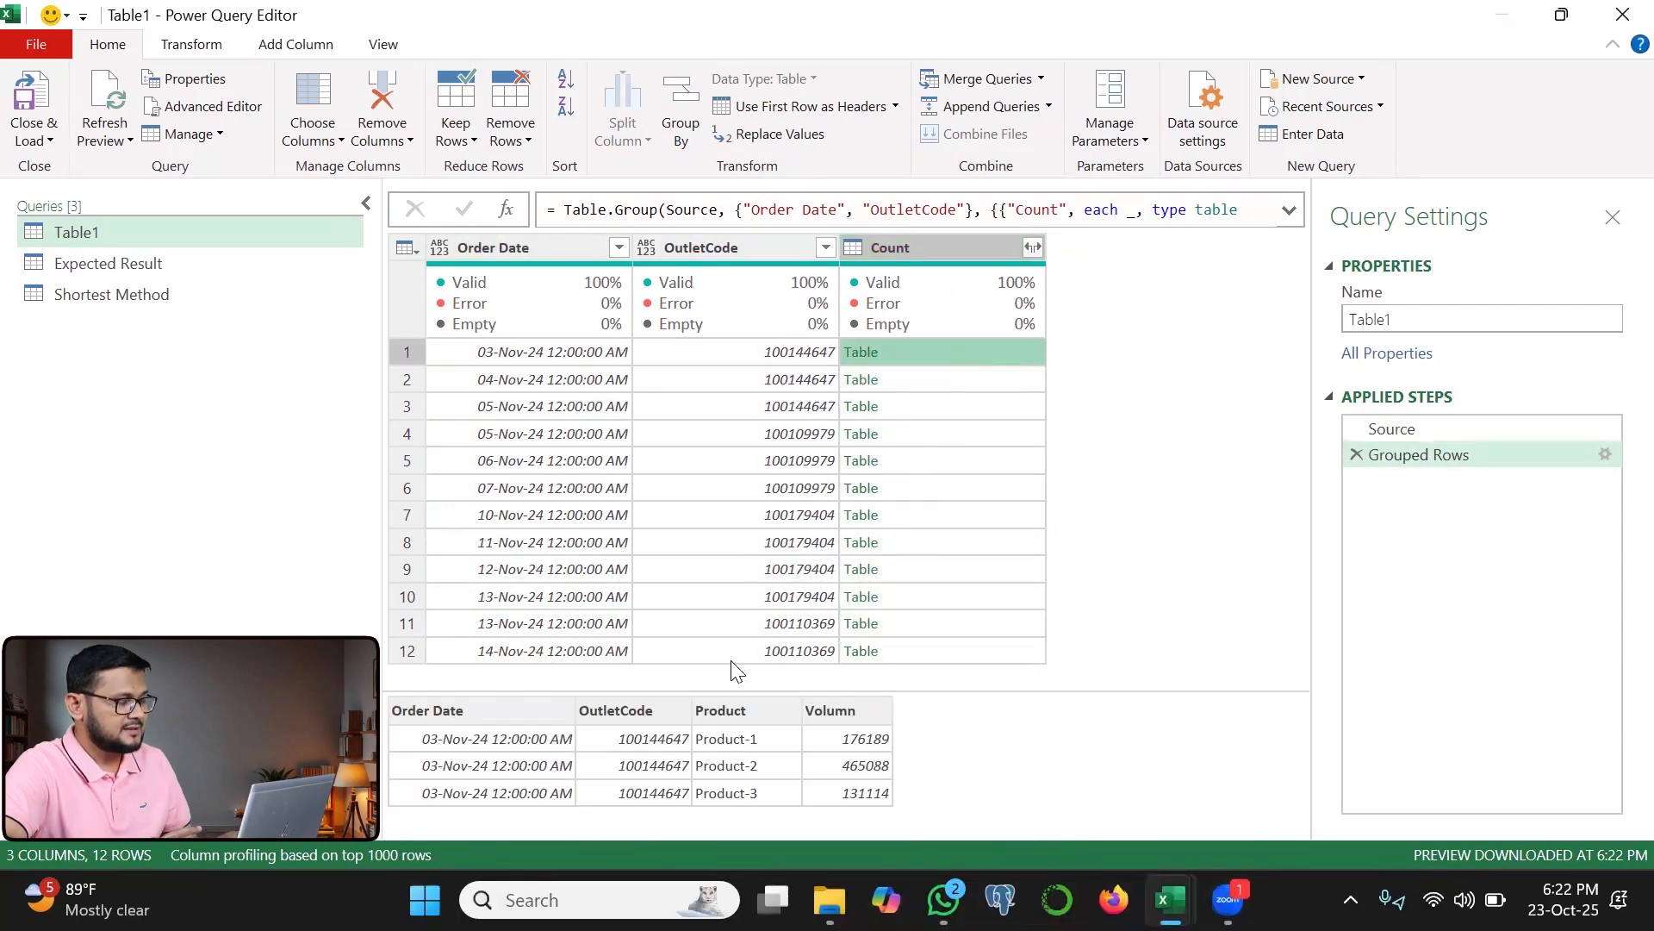
{"action": "mouse_move", "coordinate": [653, 734]}
{"action": "left_mouse_down"}
{"action": "mouse_move", "coordinate": [627, 758]}
{"action": "mouse_move", "coordinate": [665, 808]}
{"action": "left_mouse_up"}
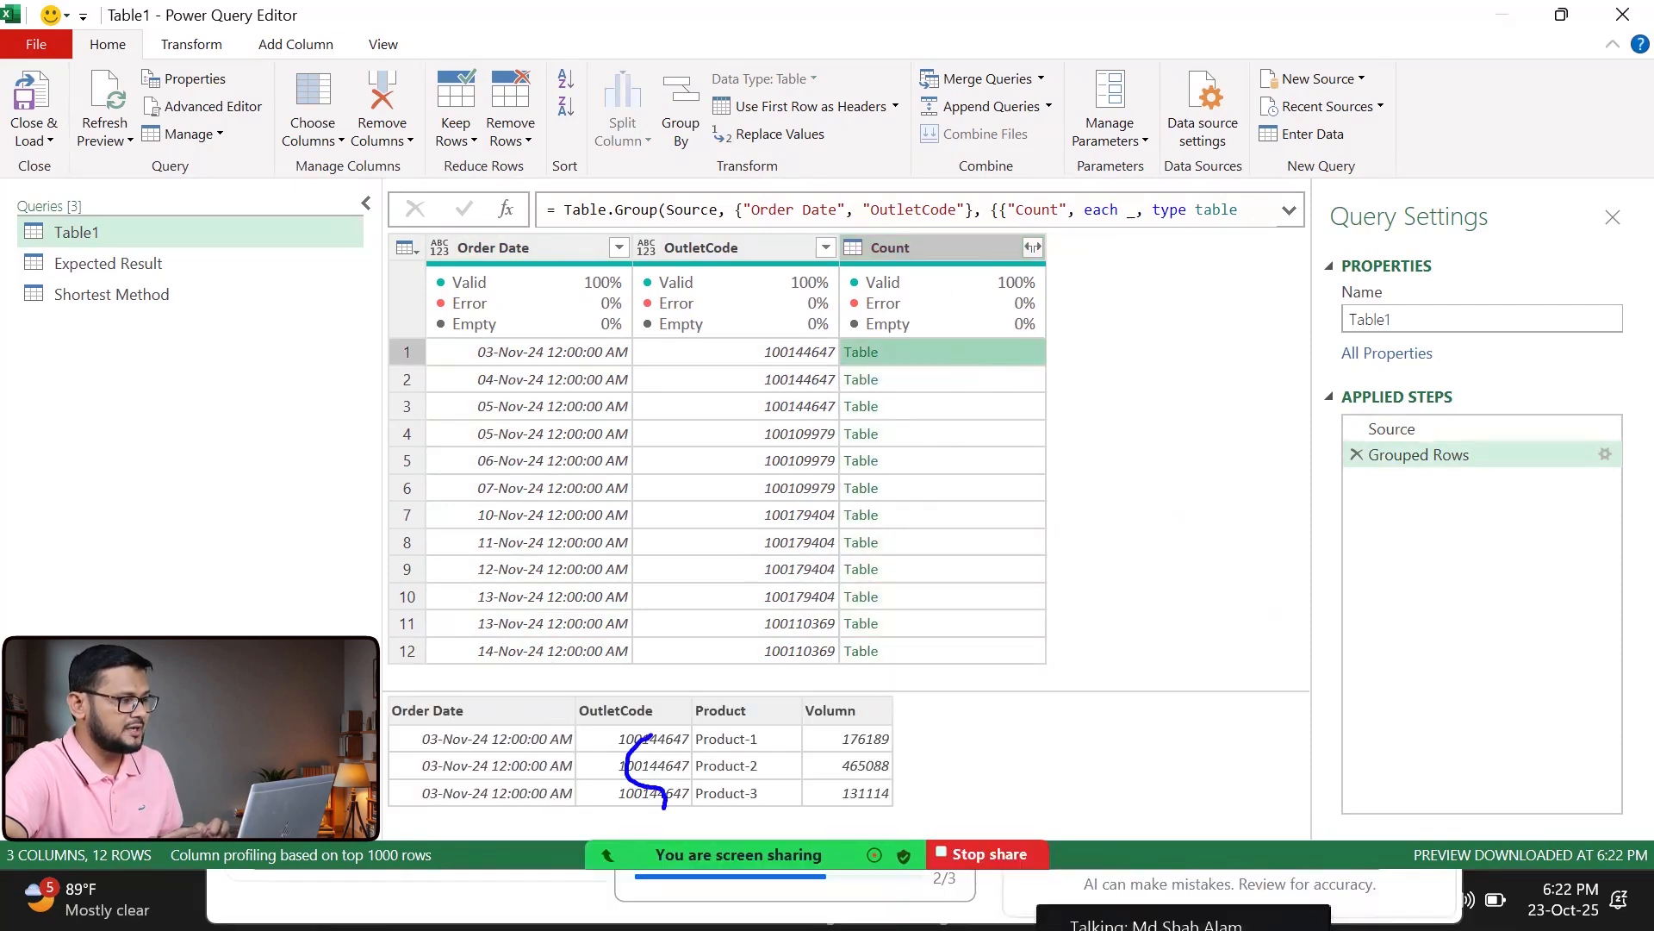
{"action": "left_click_drag", "start_coordinate": [410, 739], "coordinate": [454, 819]}
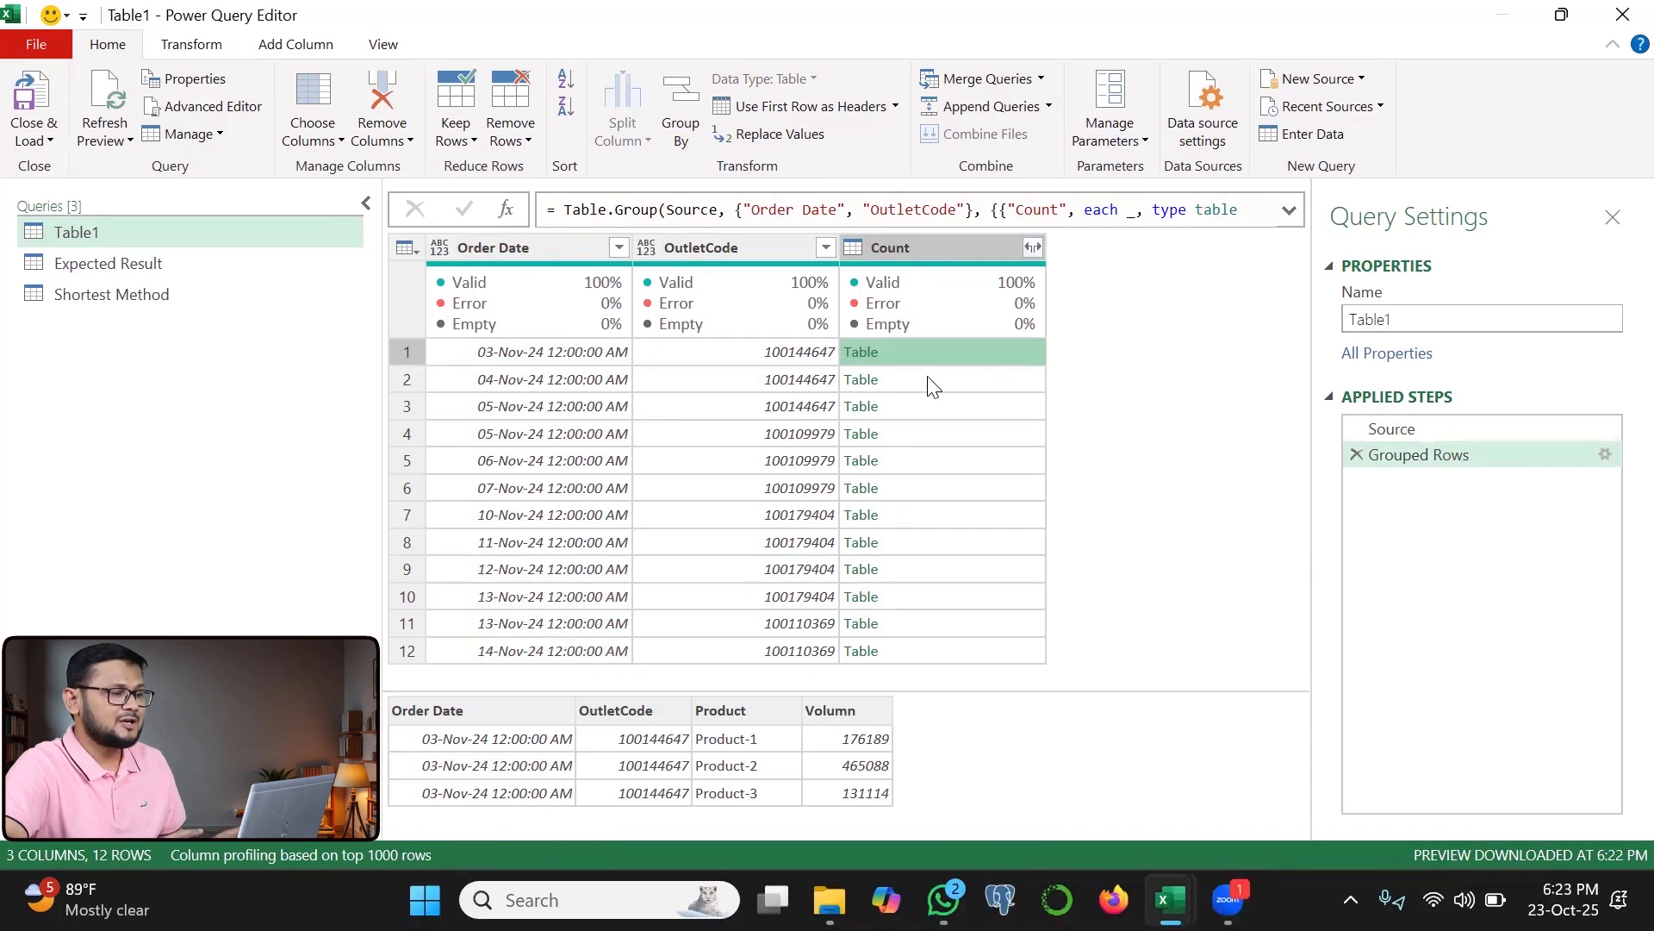
{"action": "left_click", "coordinate": [929, 379]}
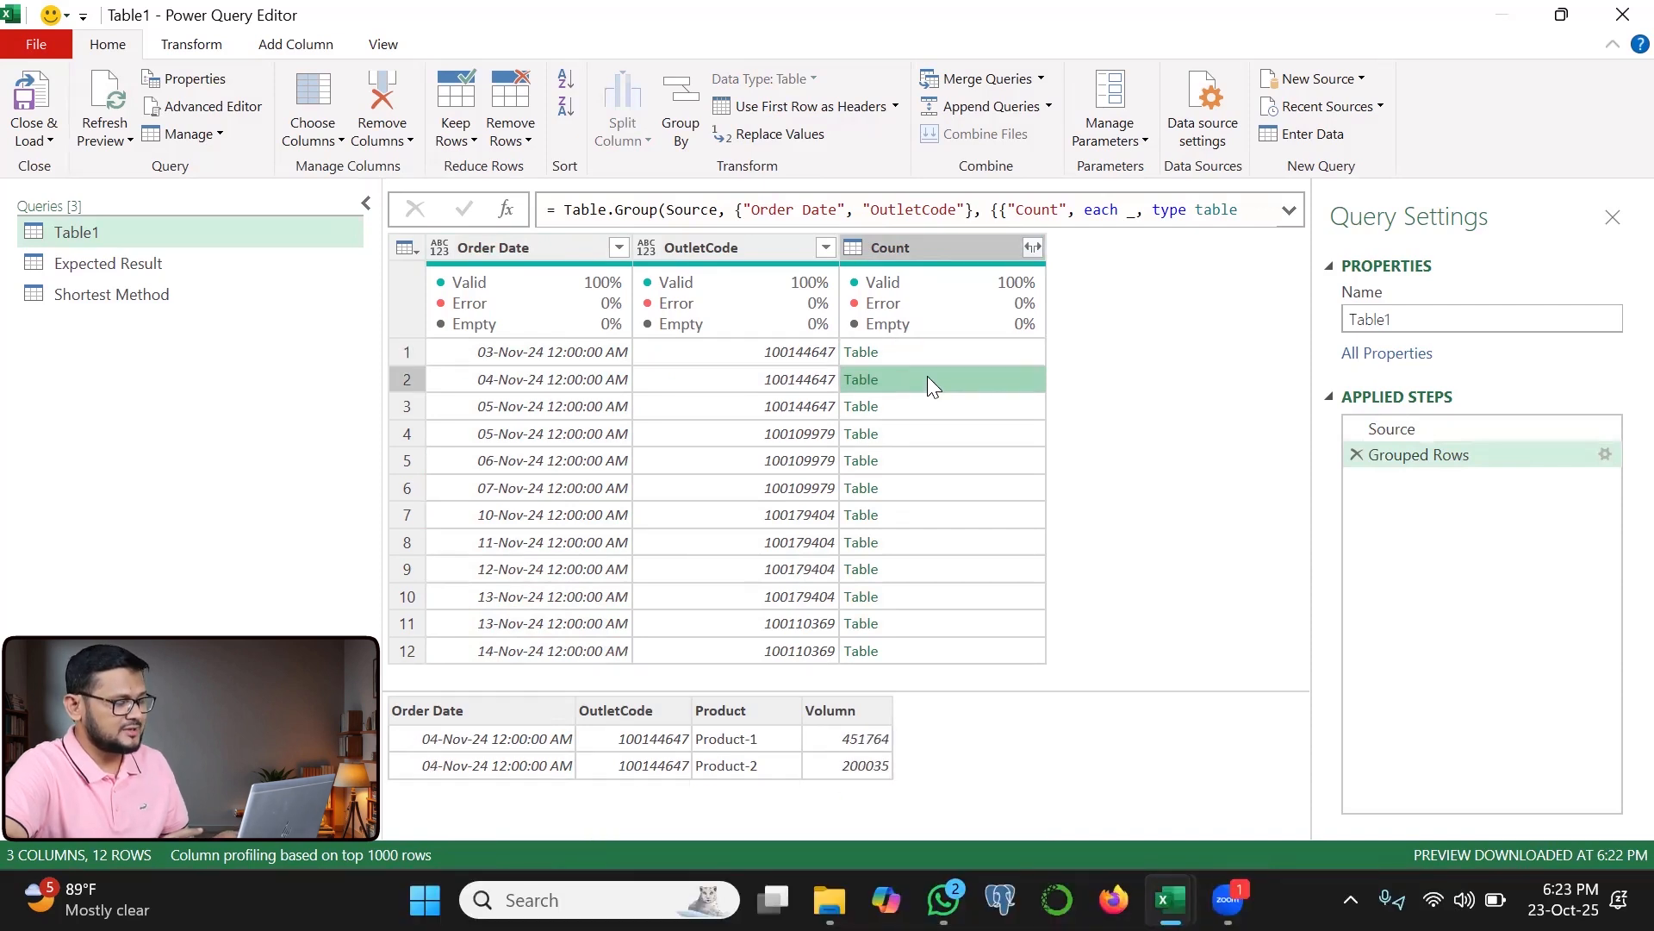
{"action": "left_click_drag", "start_coordinate": [620, 731], "coordinate": [614, 781]}
{"action": "left_click_drag", "start_coordinate": [413, 731], "coordinate": [427, 784]}
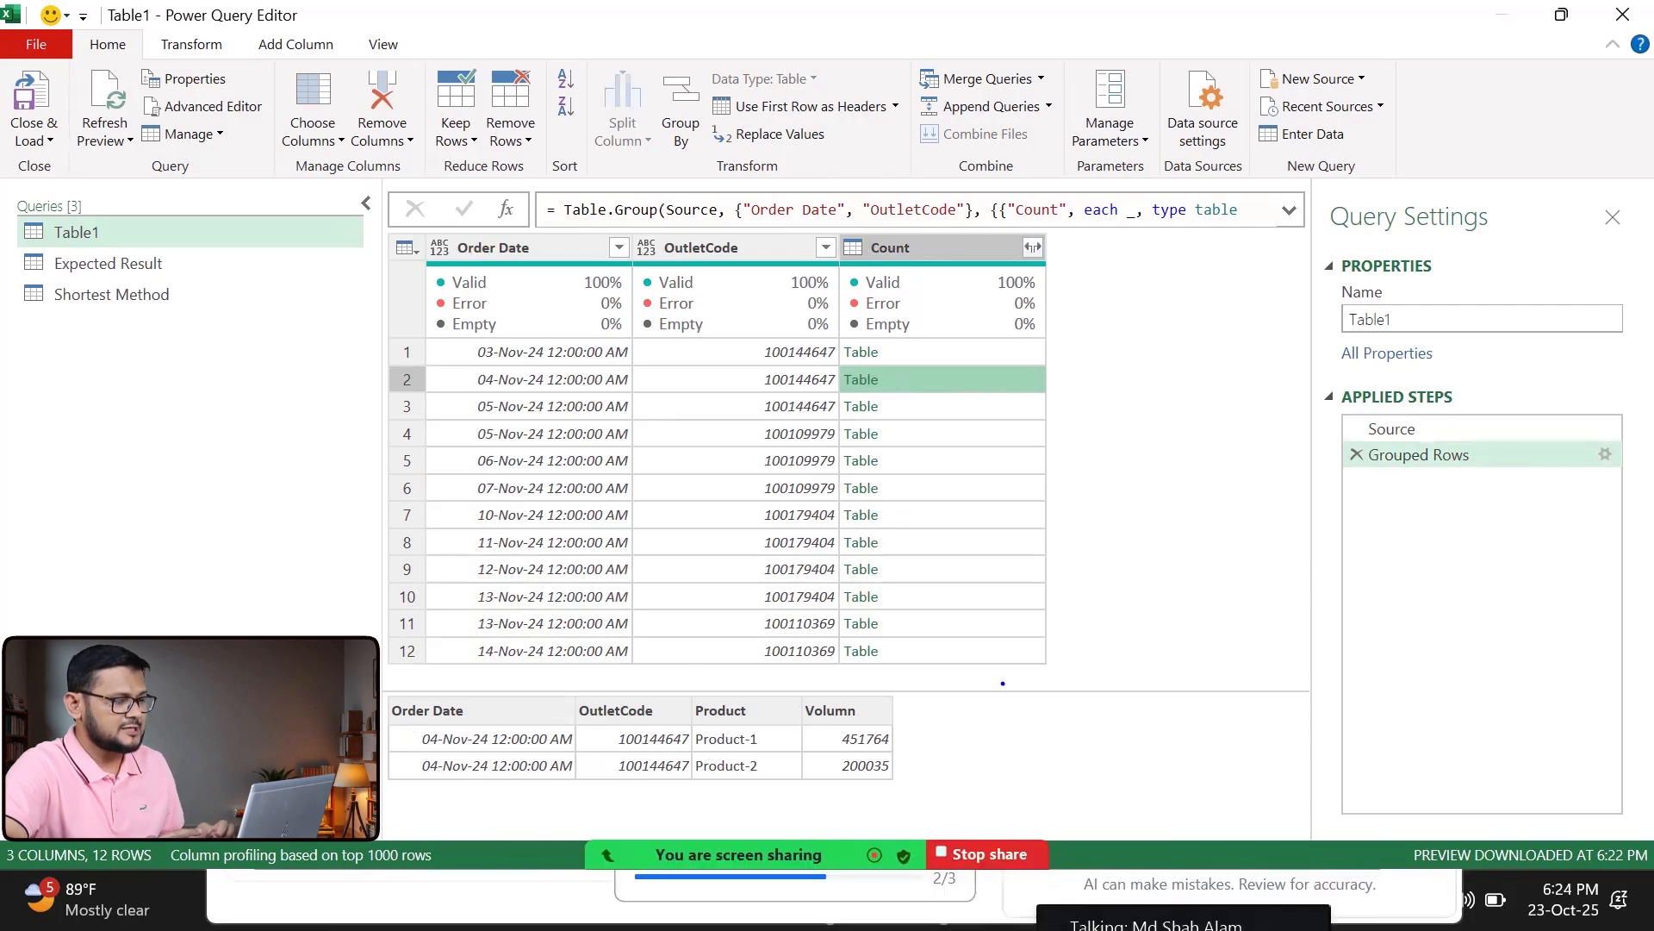
{"action": "left_click_drag", "start_coordinate": [928, 720], "coordinate": [922, 788]}
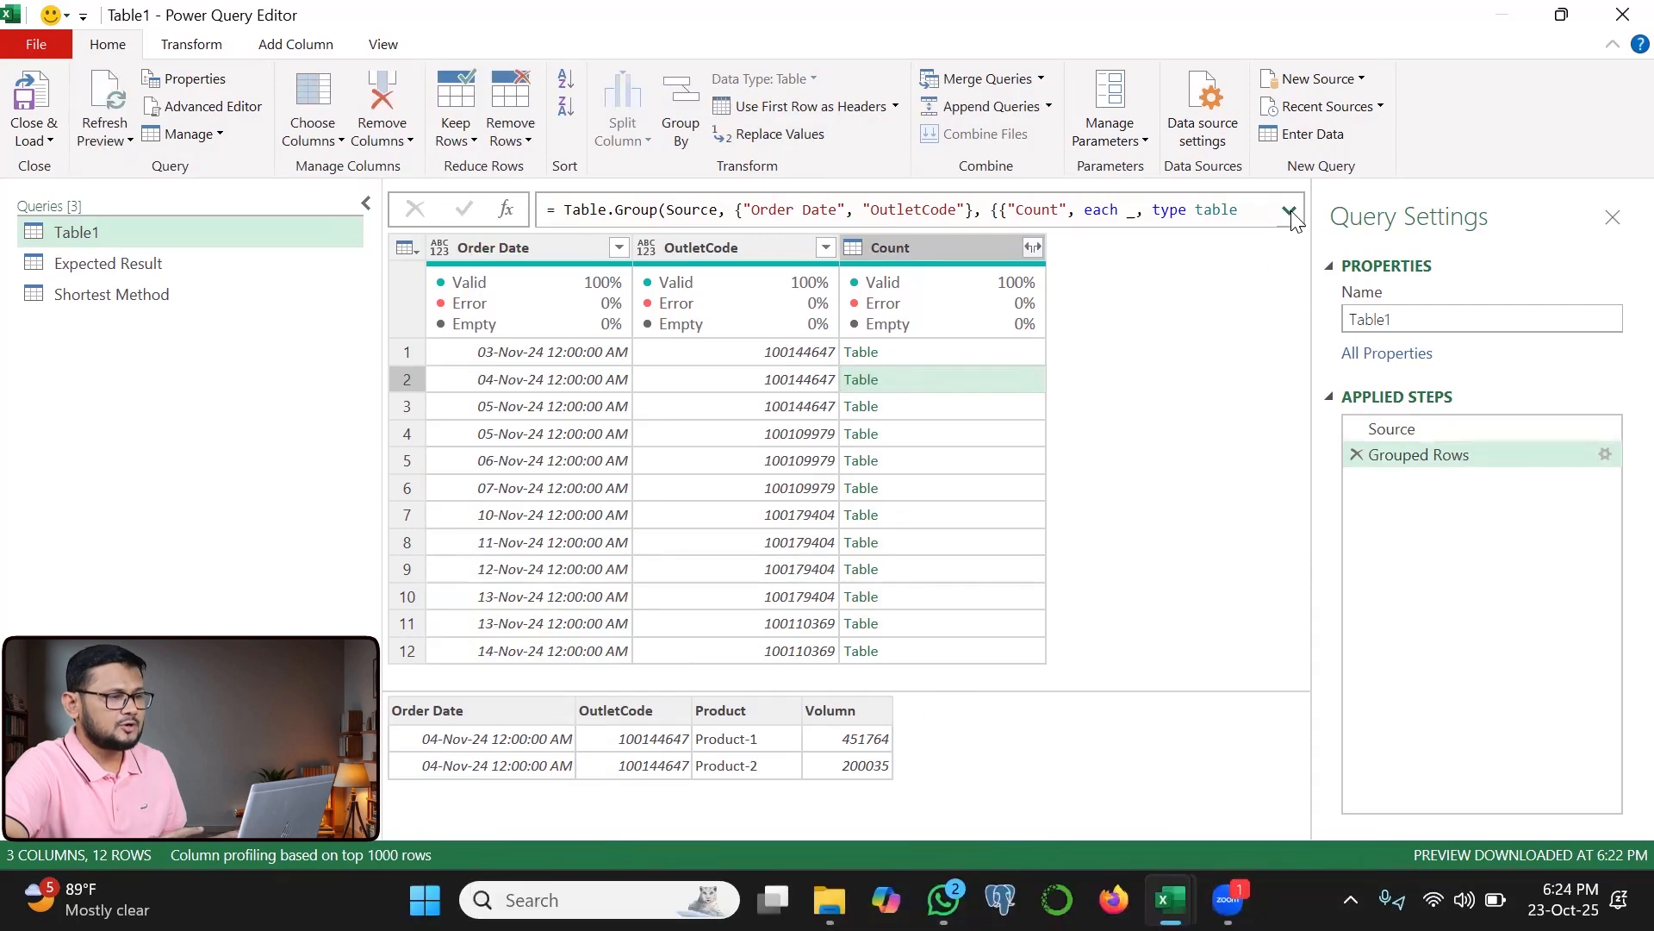
- Remove the type table definition after "each _" in the Grouped Rows formula and preview the first row's nested table
{"action": "left_click", "coordinate": [1289, 209]}
{"action": "mouse_move", "coordinate": [1156, 218]}
{"action": "left_mouse_down"}
{"action": "mouse_move", "coordinate": [1170, 252]}
{"action": "mouse_move", "coordinate": [928, 283]}
{"action": "left_mouse_up"}
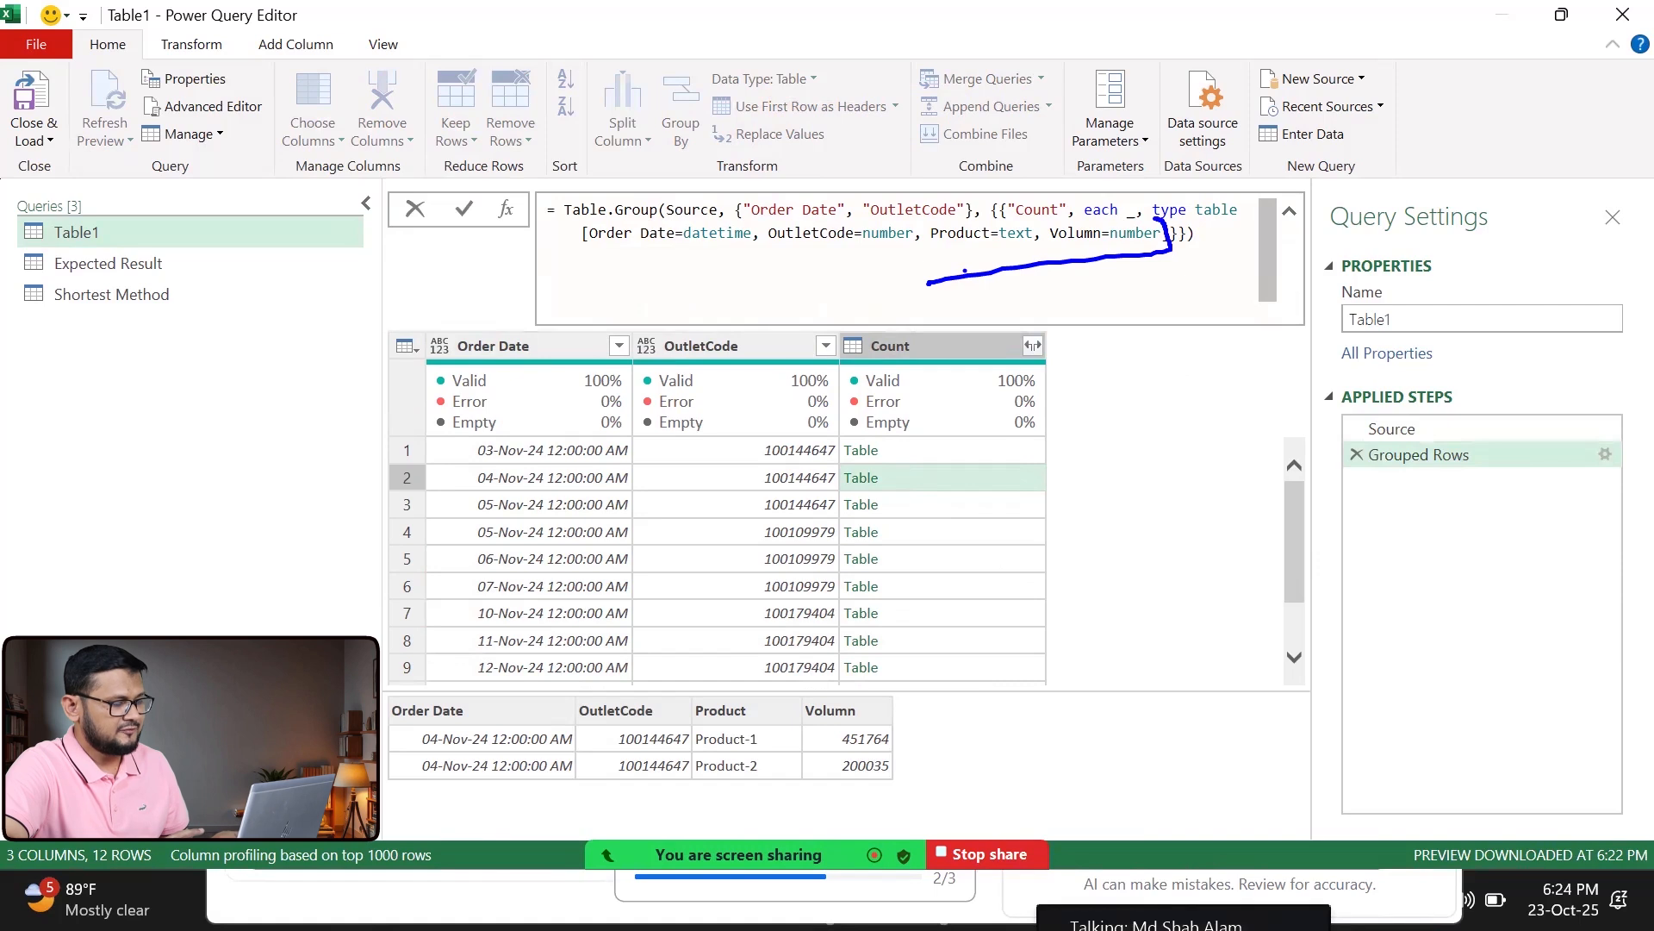
{"action": "left_click", "coordinate": [1139, 213]}
{"action": "left_click_drag", "start_coordinate": [1139, 214], "coordinate": [1170, 230]}
{"action": "key", "text": "Delete"}
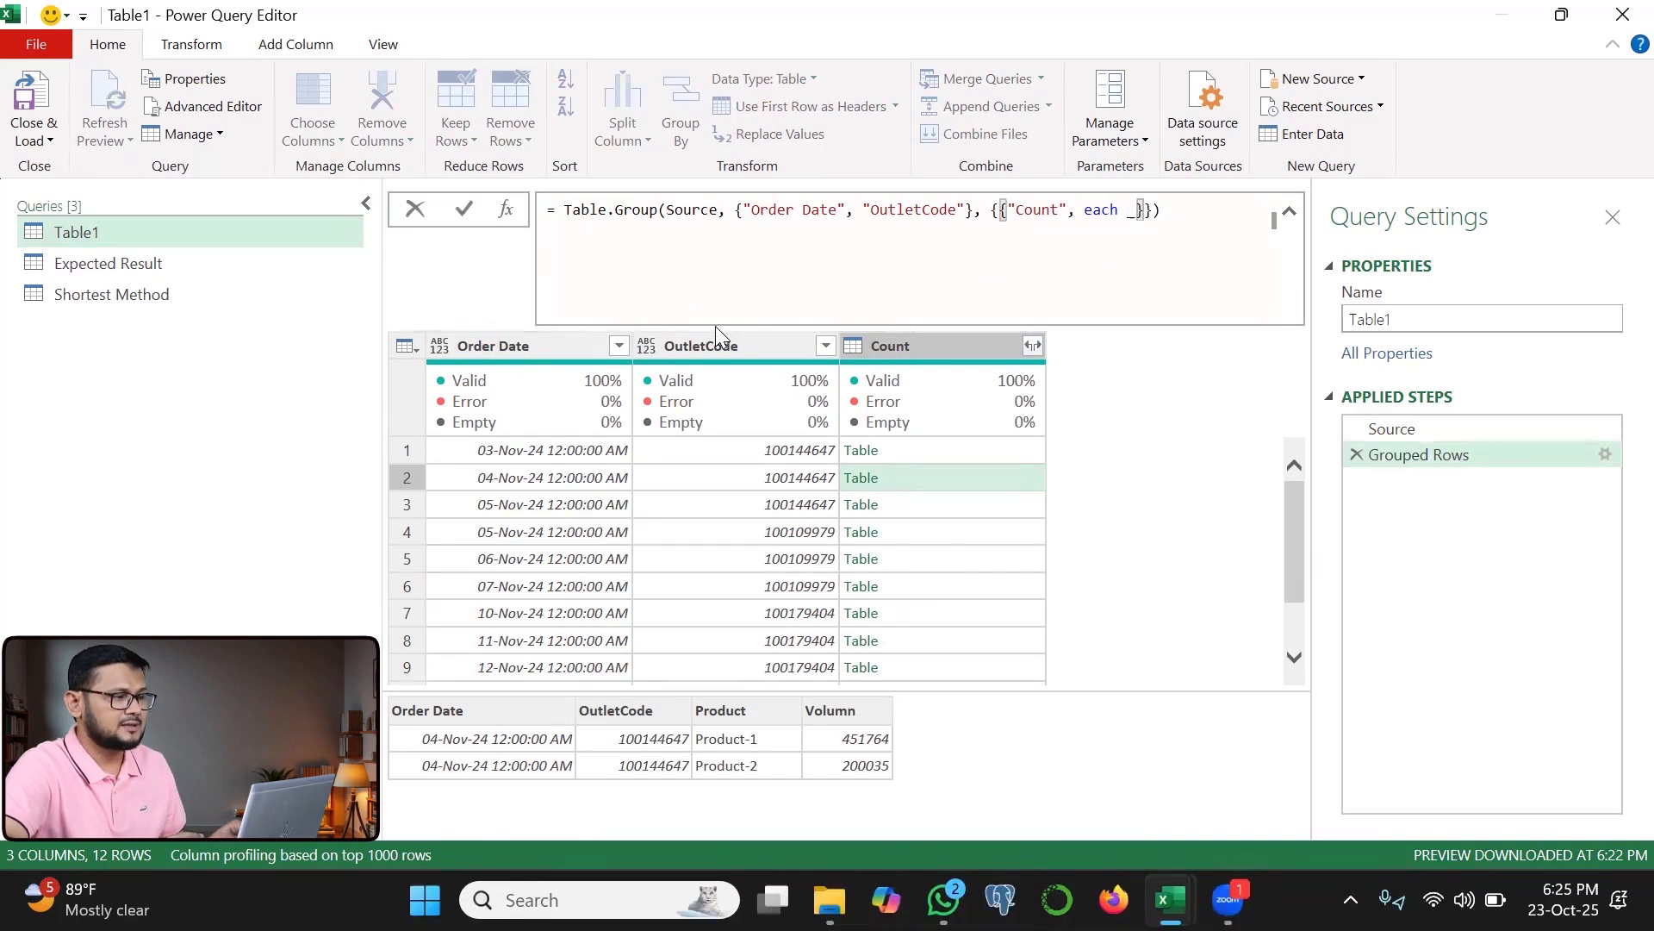
{"action": "left_click", "coordinate": [464, 213]}
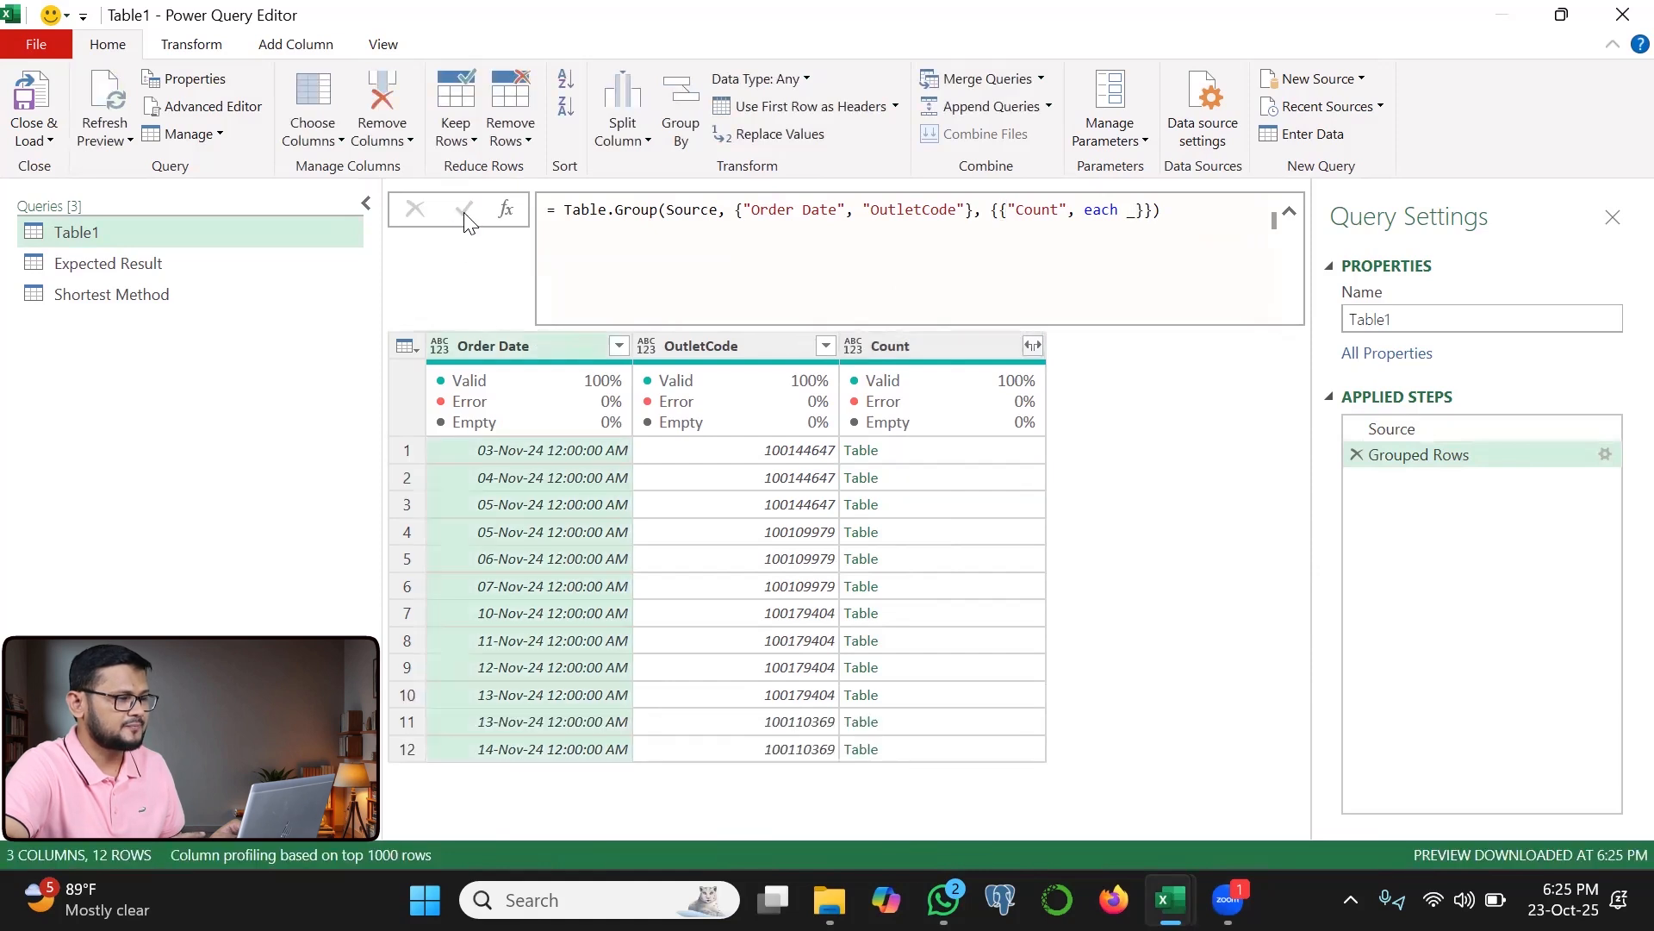
{"action": "left_click", "coordinate": [991, 452]}
{"action": "mouse_move", "coordinate": [544, 748]}
{"action": "left_mouse_down"}
{"action": "mouse_move", "coordinate": [672, 805]}
{"action": "mouse_move", "coordinate": [778, 703]}
{"action": "left_mouse_up"}
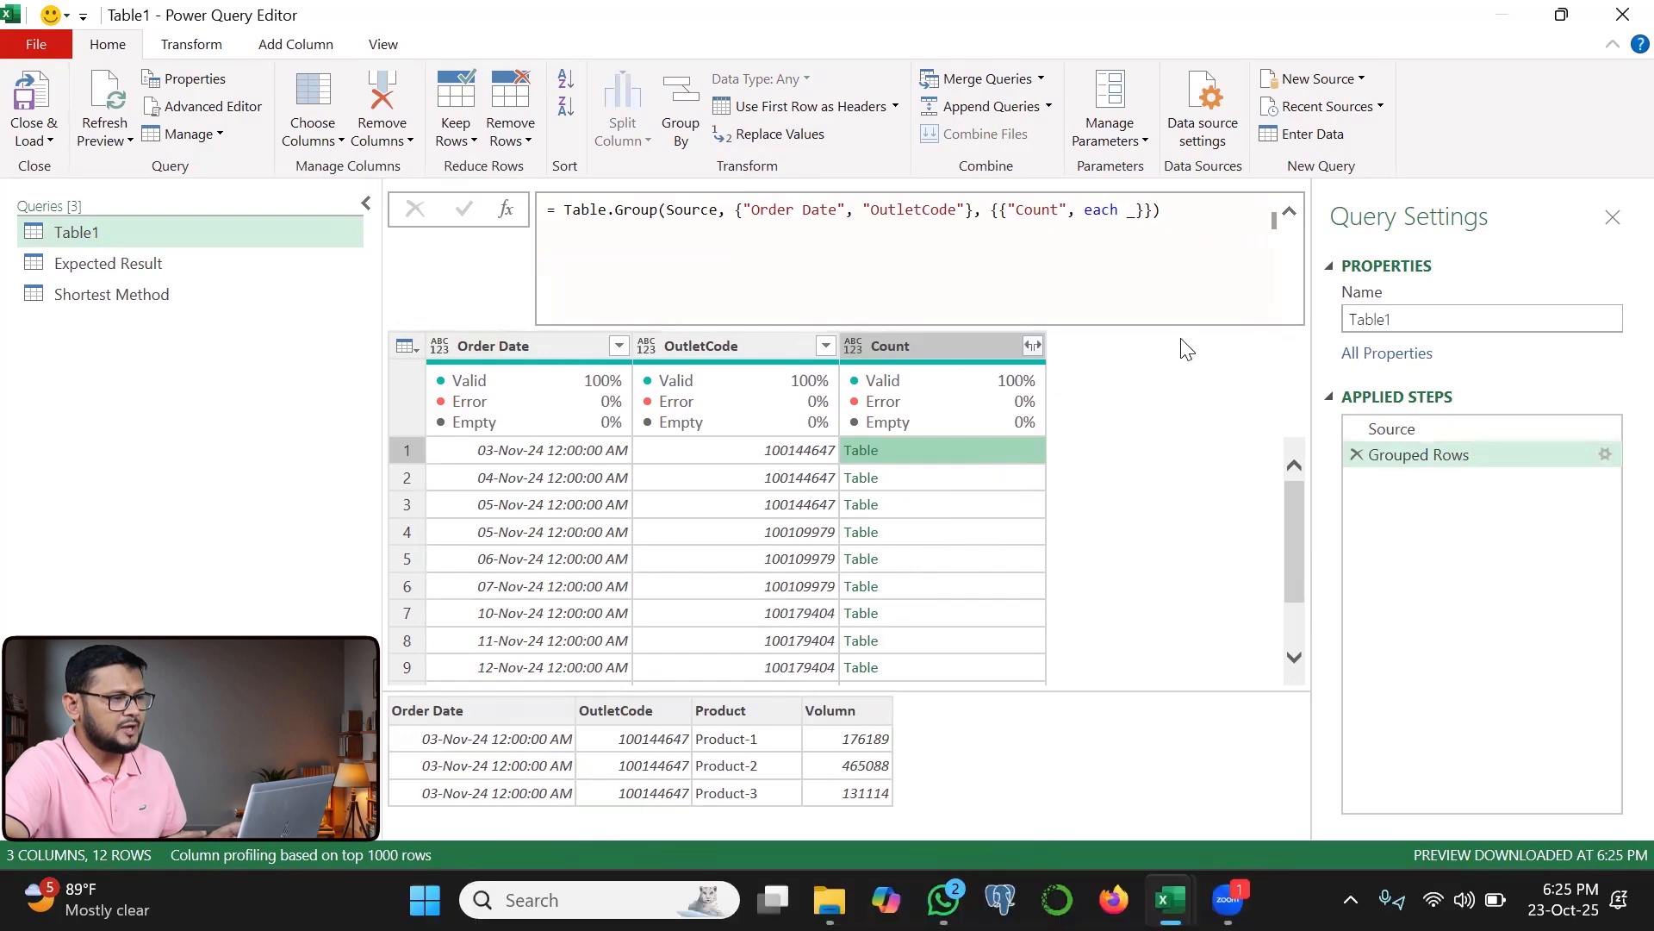
- Wrap the underscore in the Grouped Rows formula as Table.AddIndexColumn(_,"SL No",1,1) and preview the first row's nested table
{"action": "left_click", "coordinate": [1131, 212]}
{"action": "type", "text": "addin"}
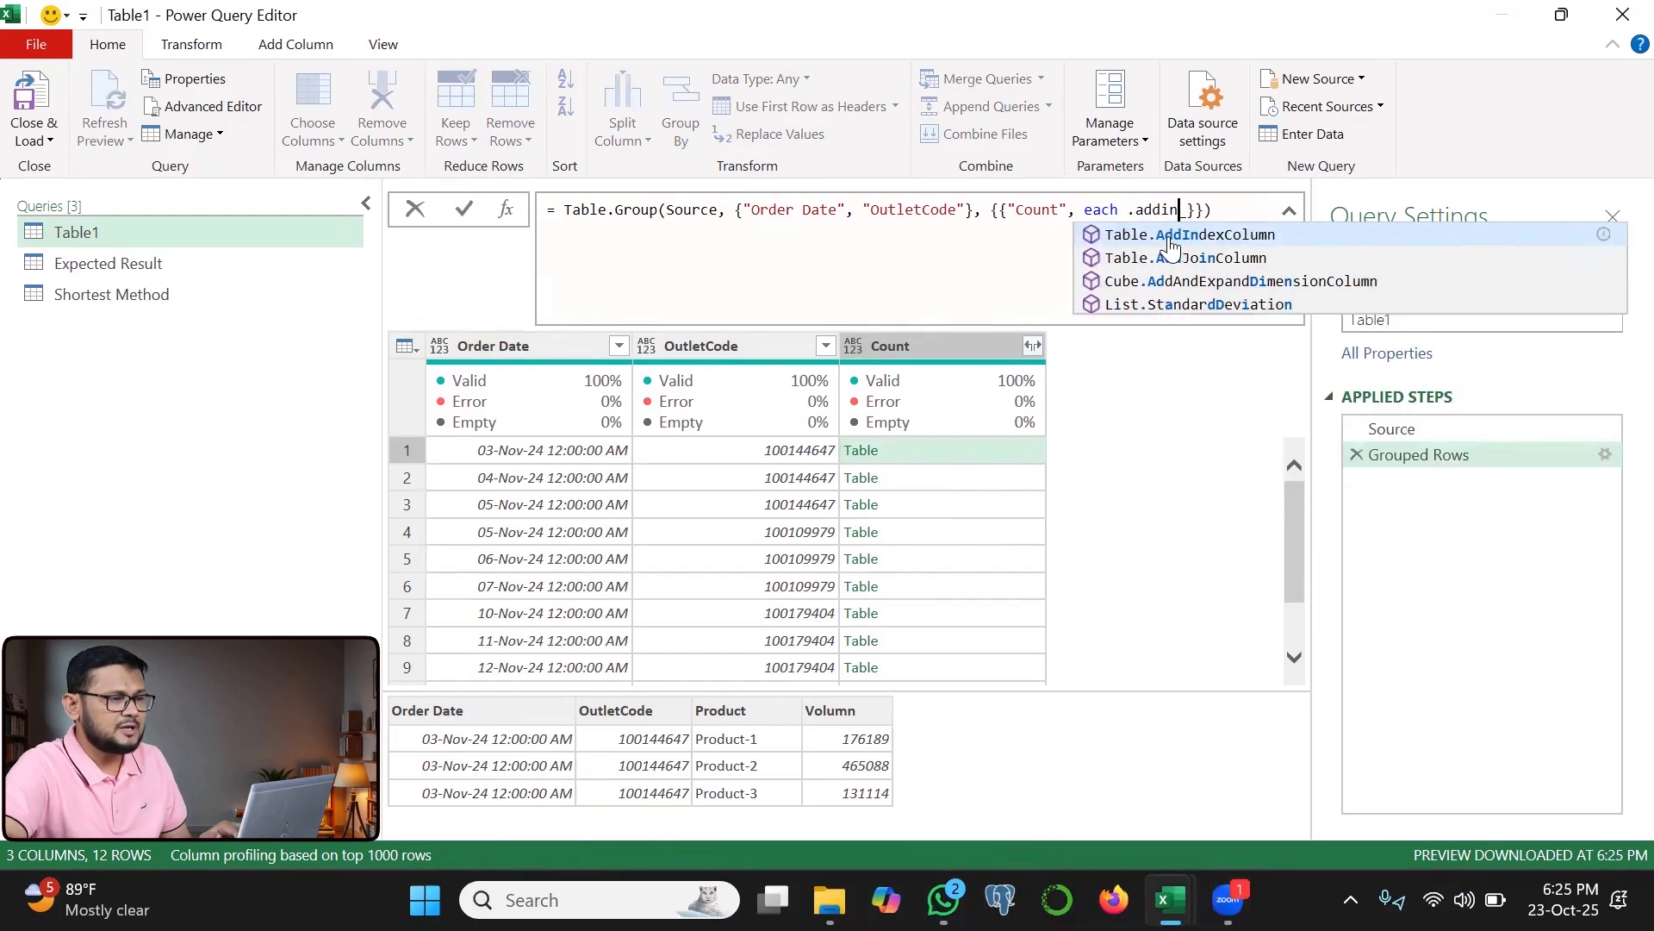
{"action": "key", "text": "Tab"}
{"action": "type", "text": "("}
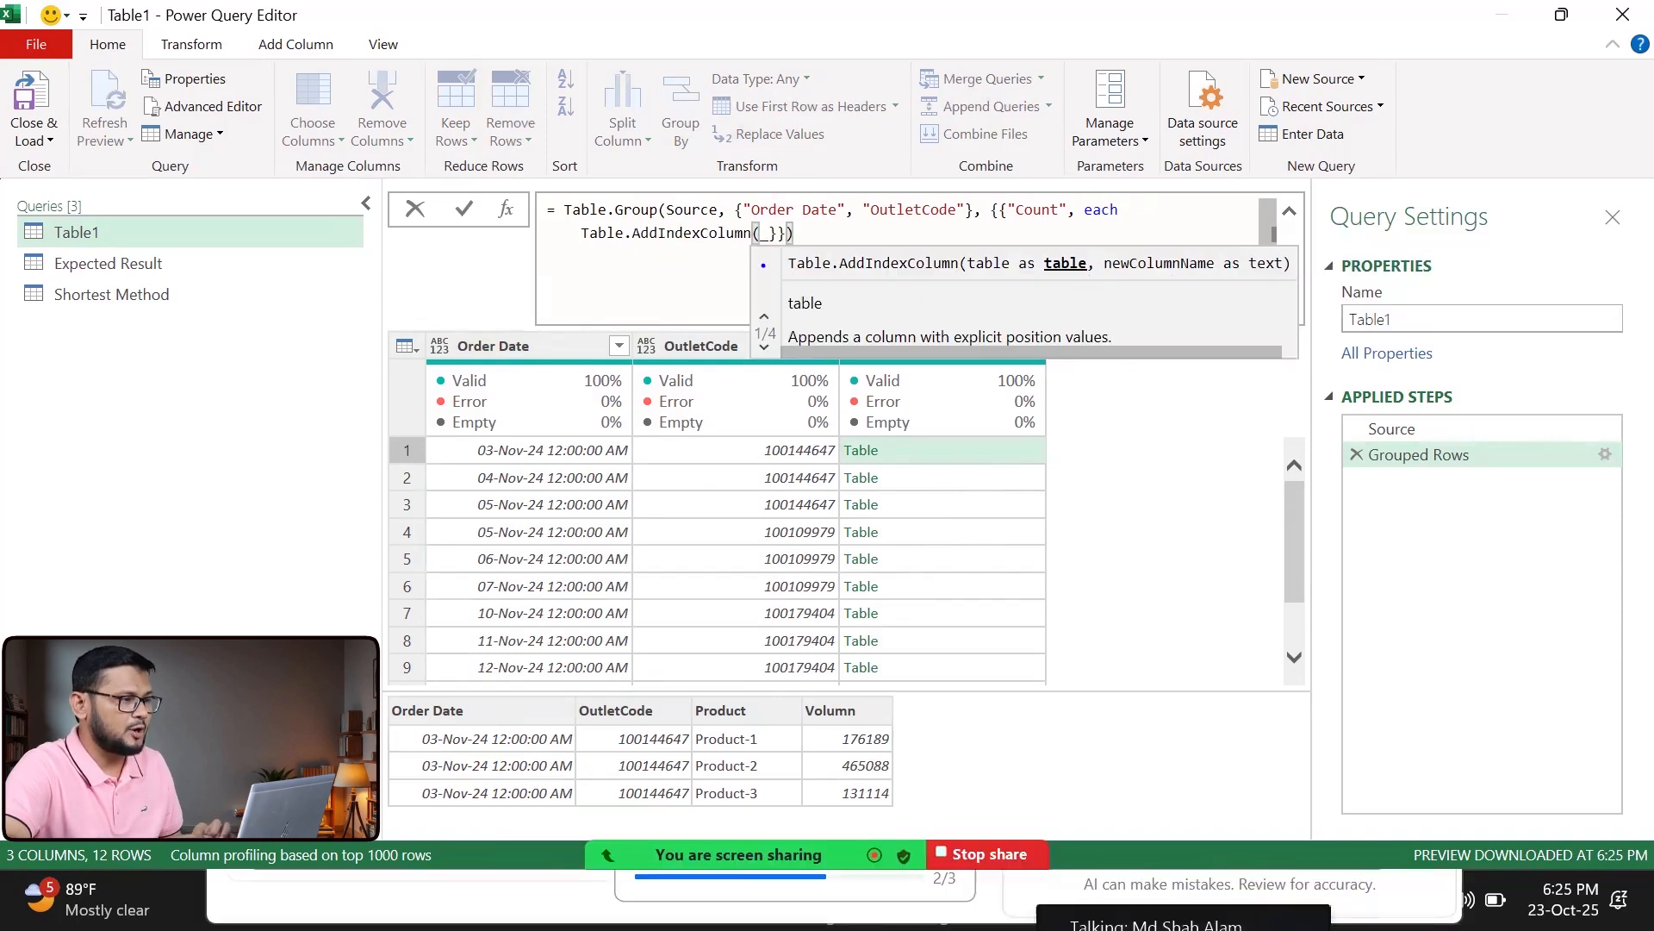
{"action": "mouse_move", "coordinate": [755, 248]}
{"action": "left_mouse_down"}
{"action": "mouse_move", "coordinate": [778, 248]}
{"action": "mouse_move", "coordinate": [767, 221]}
{"action": "mouse_move", "coordinate": [756, 247]}
{"action": "mouse_move", "coordinate": [649, 260]}
{"action": "left_mouse_up"}
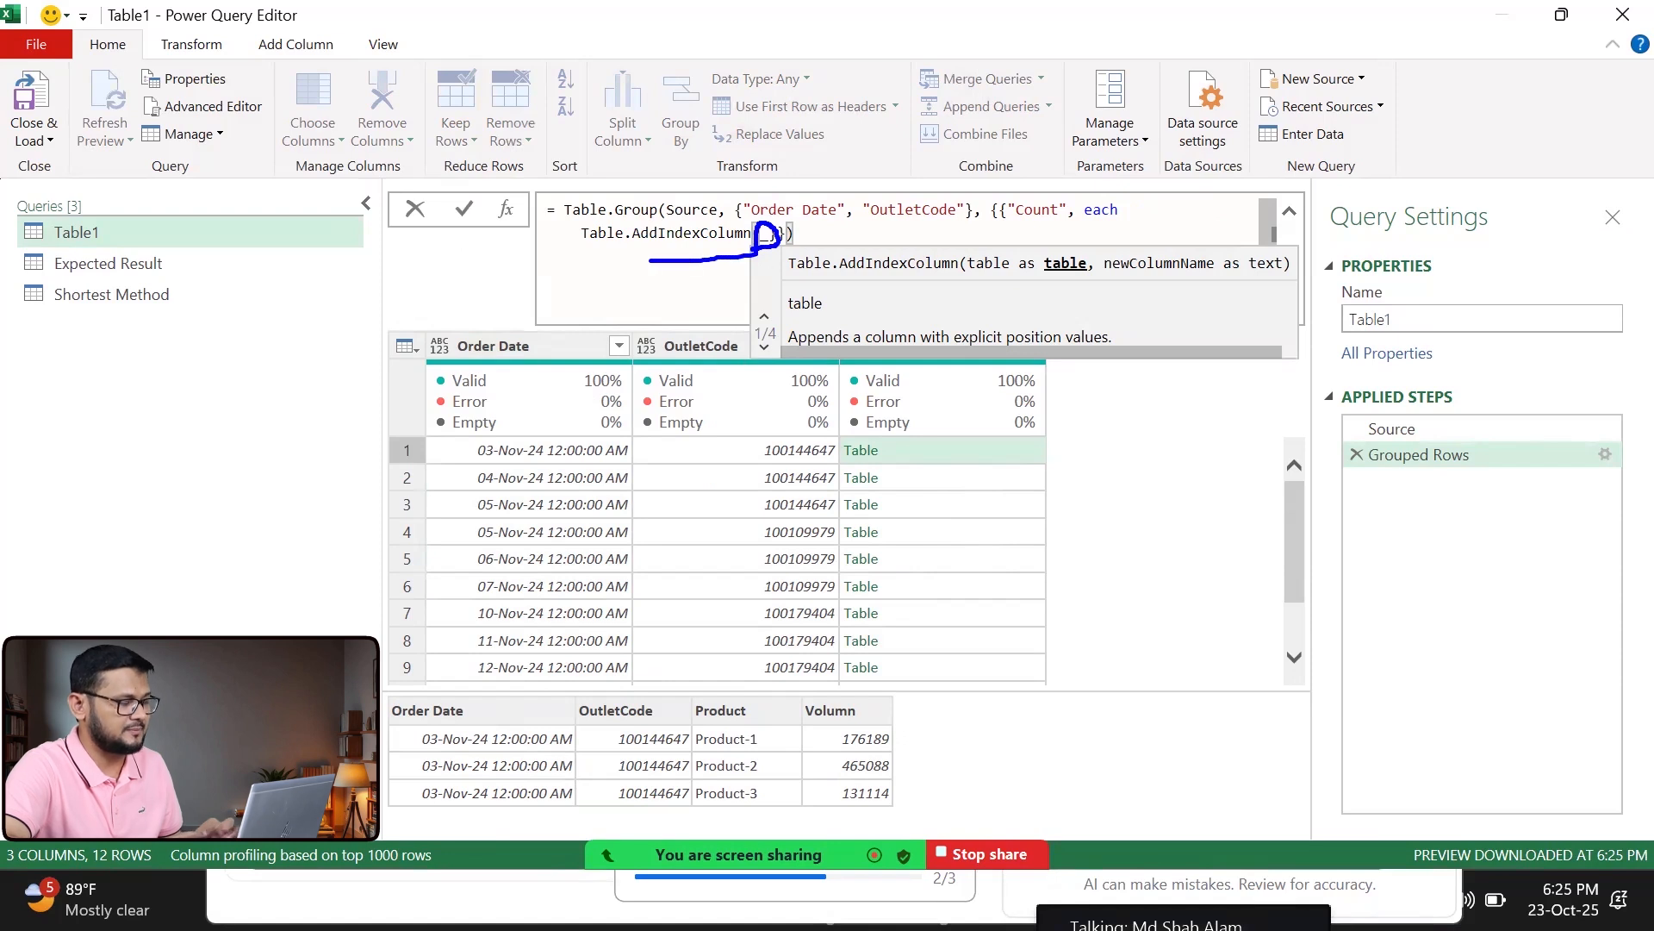
{"action": "type", "text": ","}
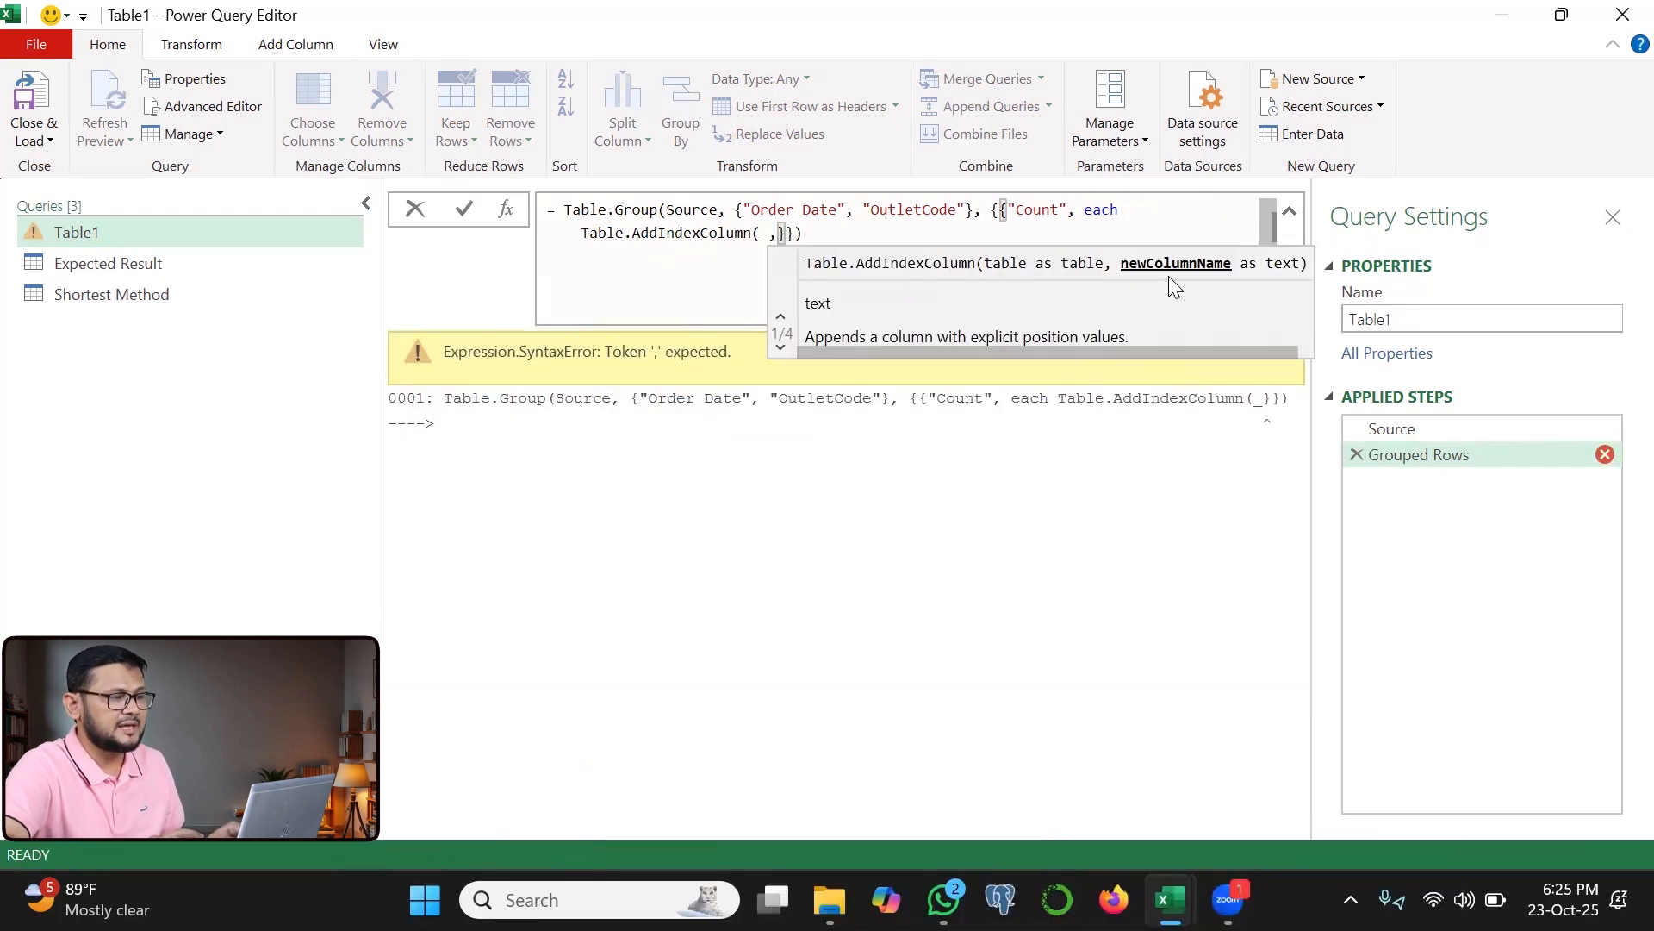
{"action": "type", "text": "\"SL "}
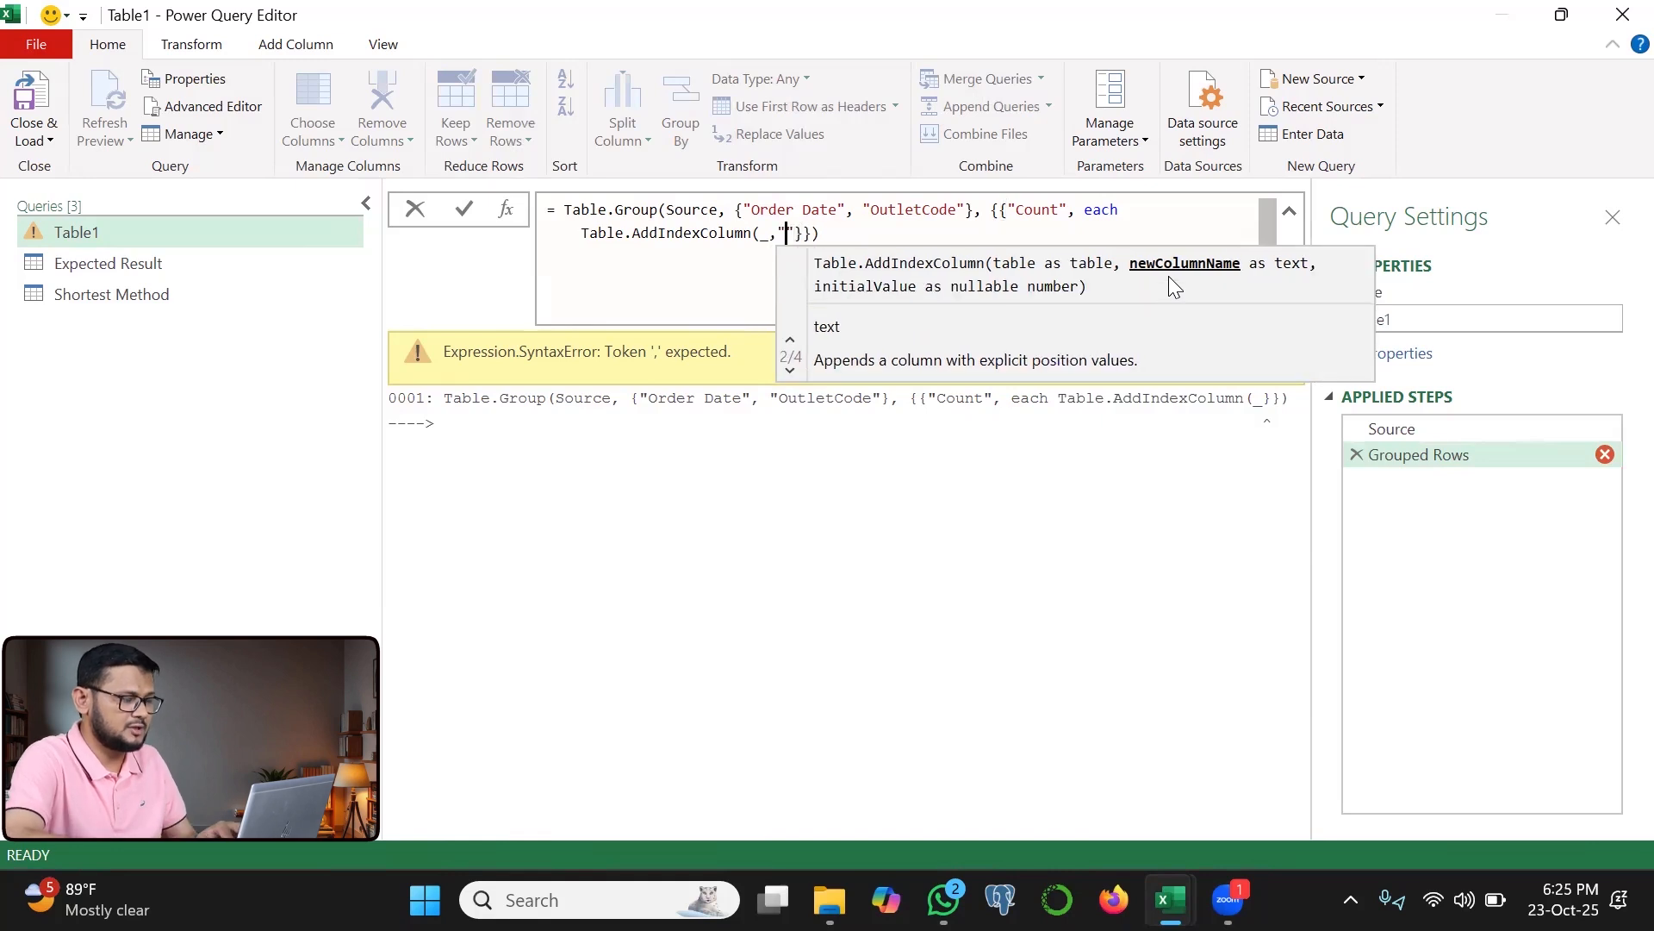
{"action": "type", "text": "No\","}
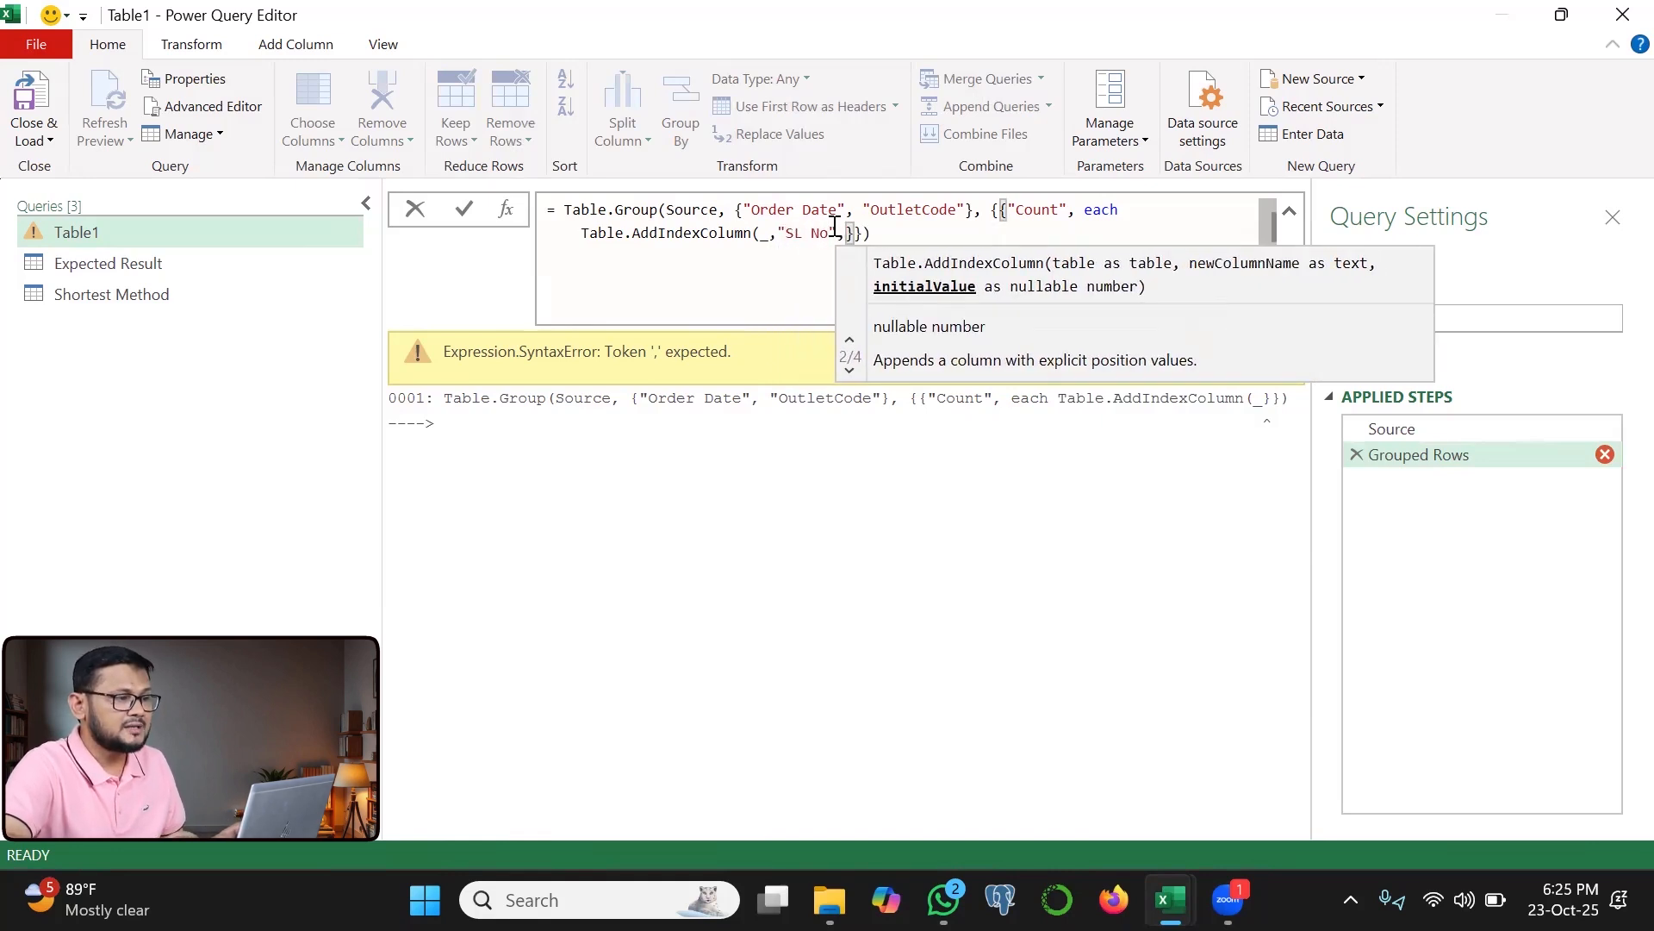
{"action": "type", "text": "1,"}
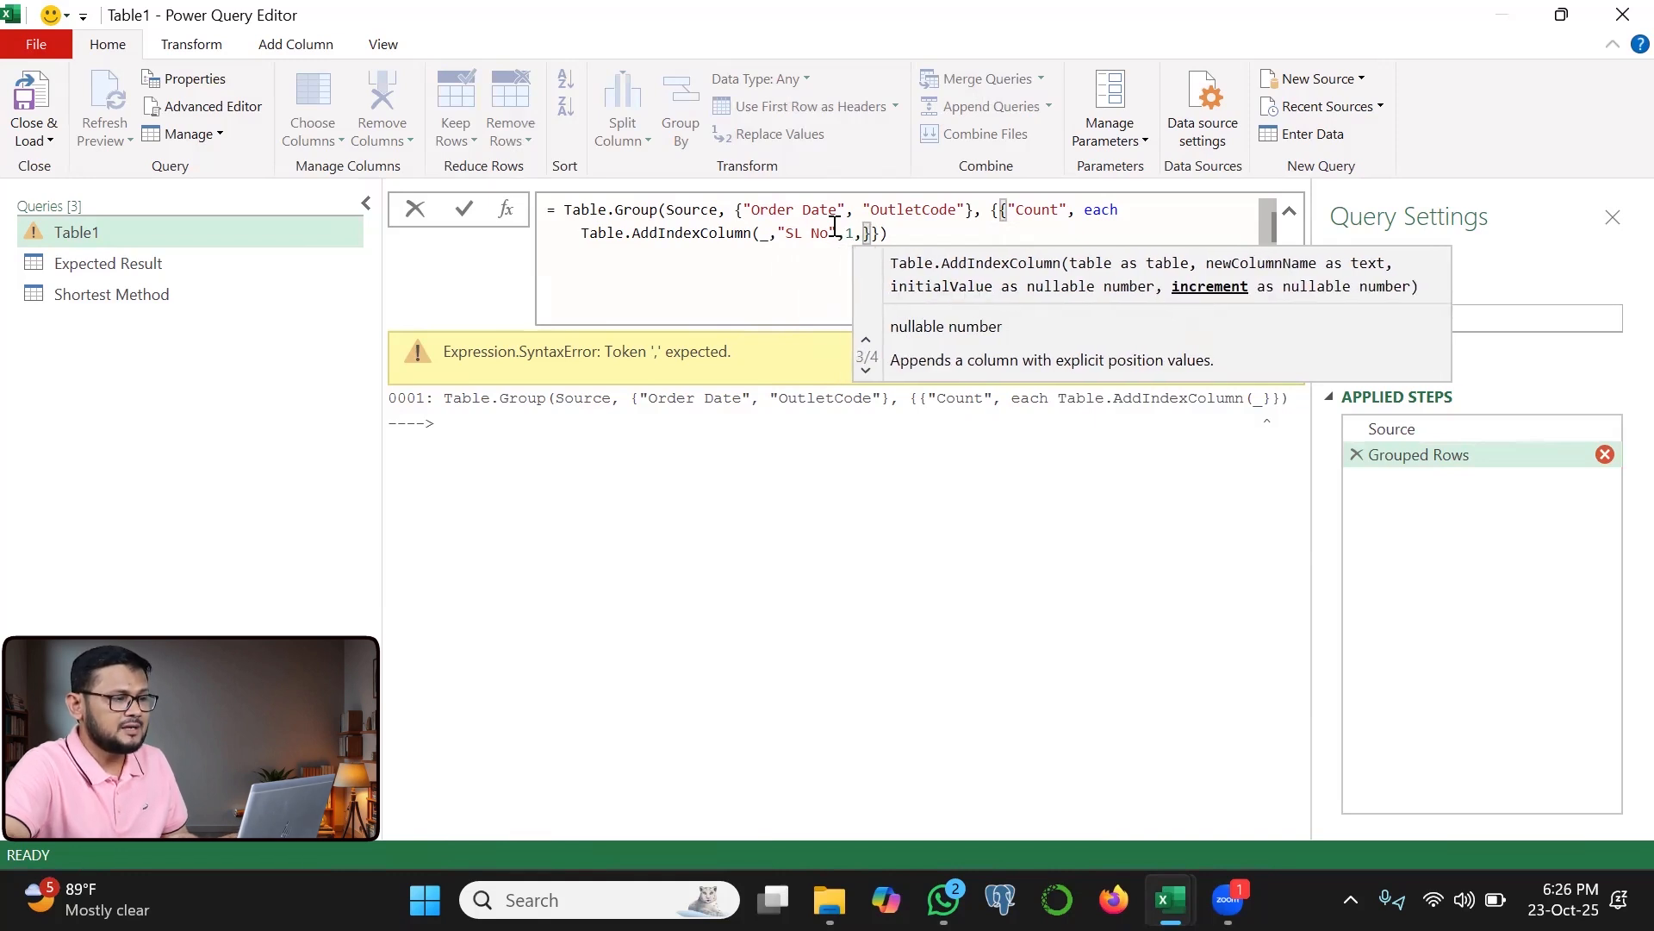
{"action": "type", "text": "1)"}
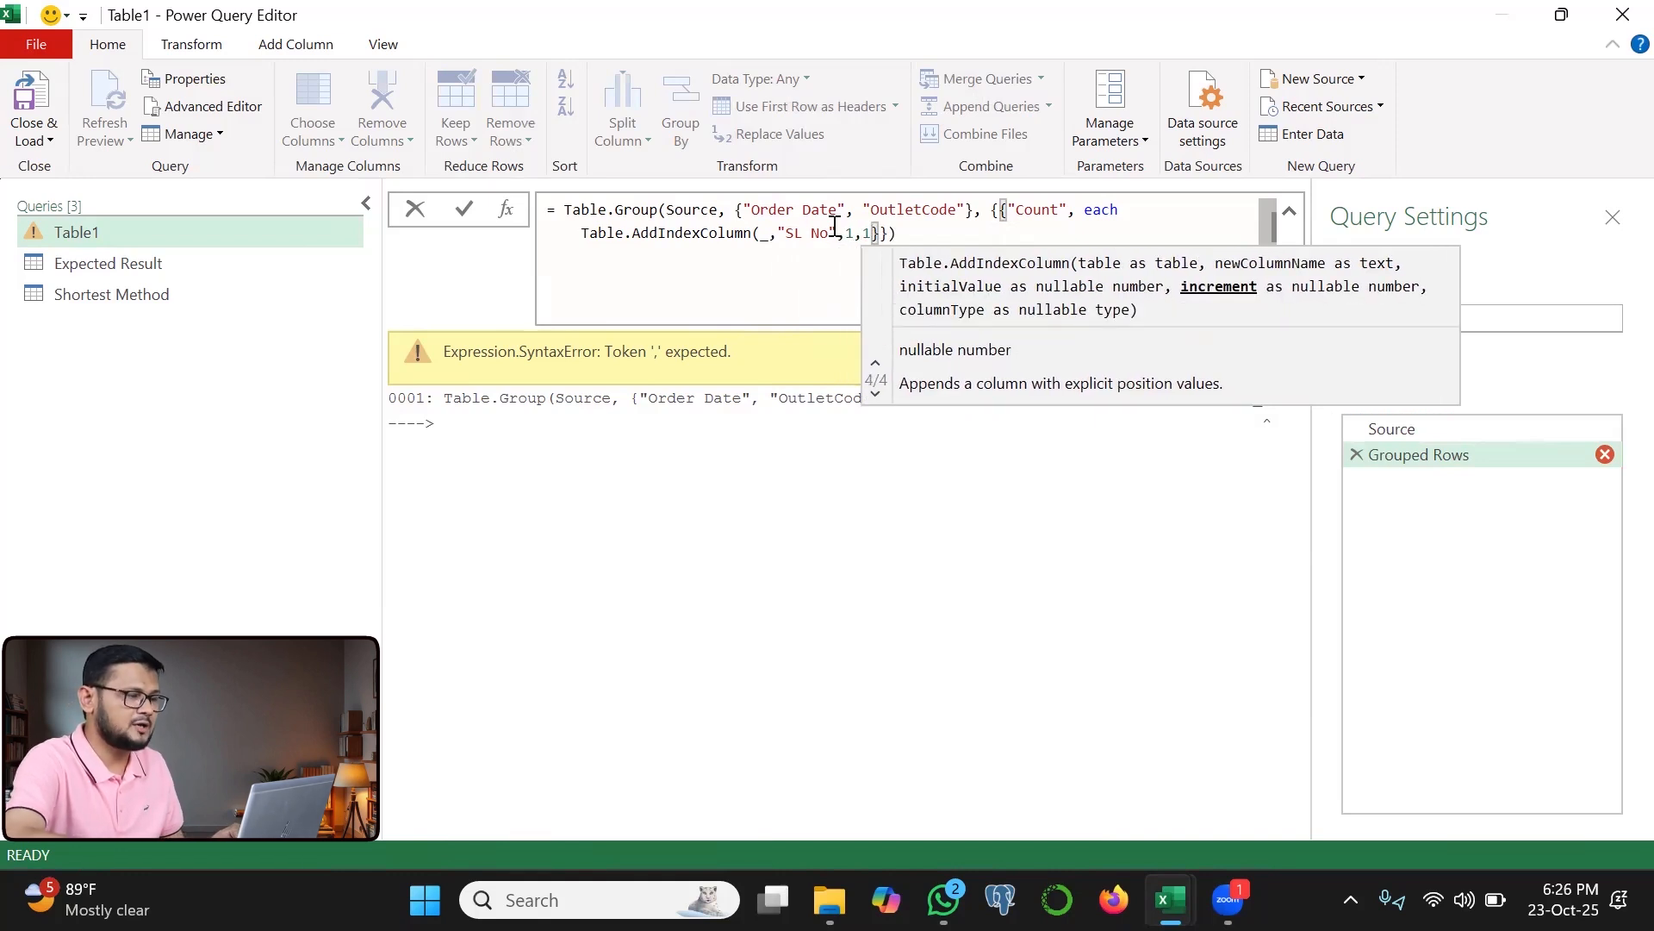
{"action": "left_click", "coordinate": [466, 210]}
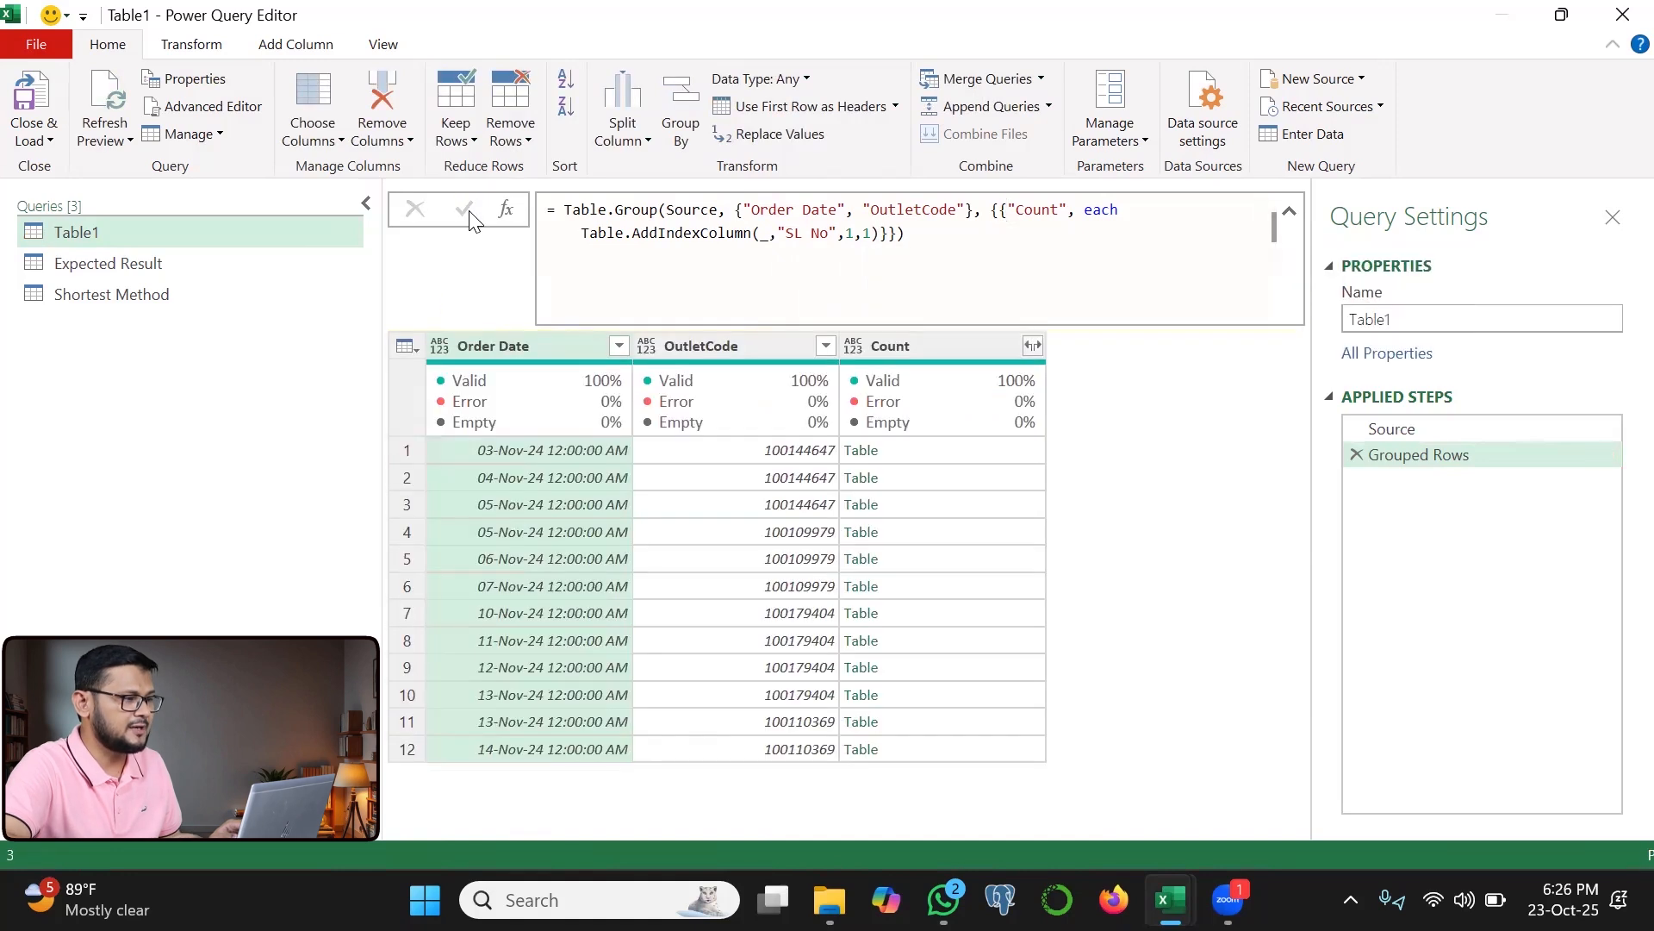
{"action": "left_click", "coordinate": [1010, 460]}
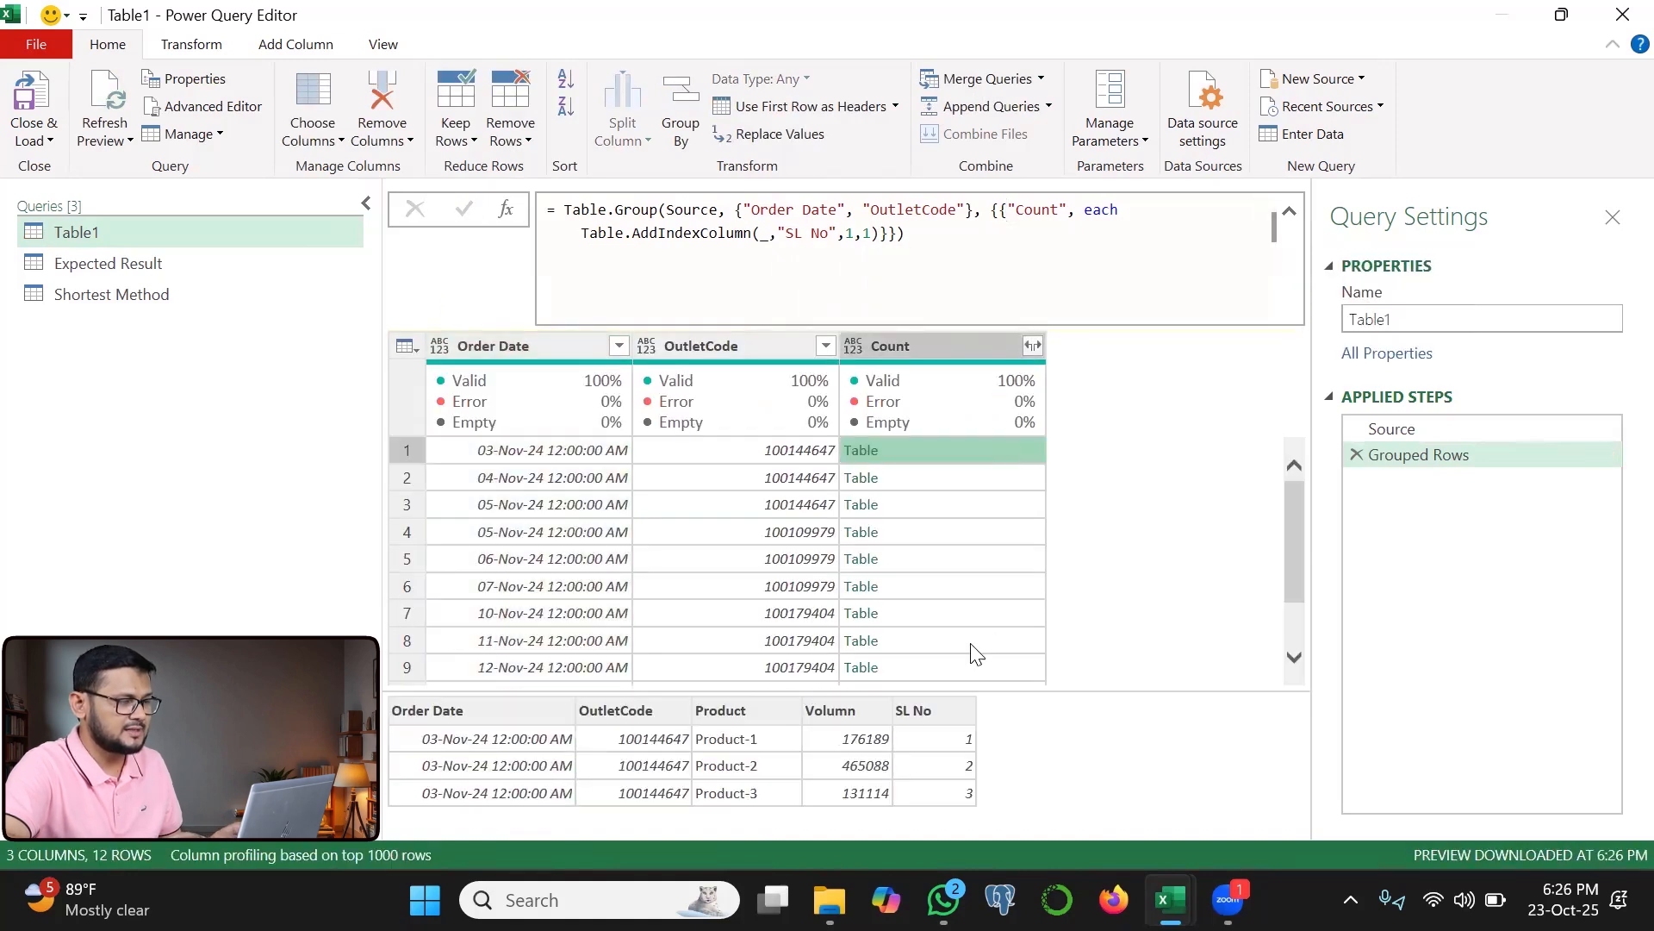
{"action": "left_click_drag", "start_coordinate": [915, 708], "coordinate": [934, 796]}
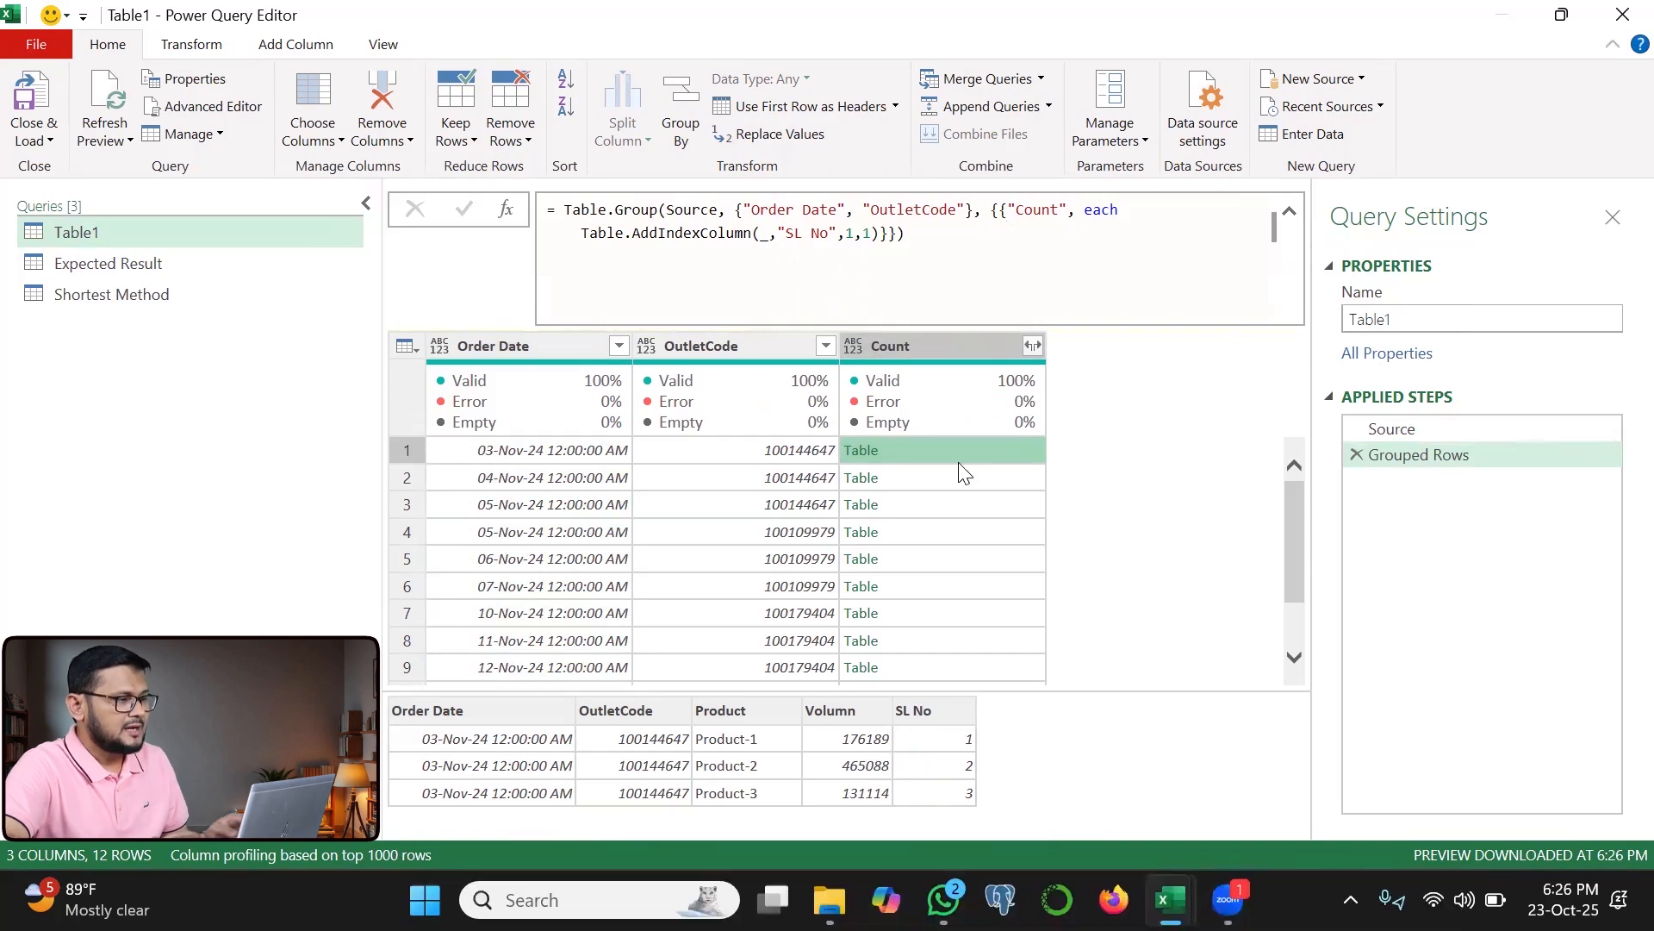
- Append [Count] to the Table.Group formula to return only the nested tables as a list
{"action": "left_click_drag", "start_coordinate": [545, 405], "coordinate": [710, 402]}
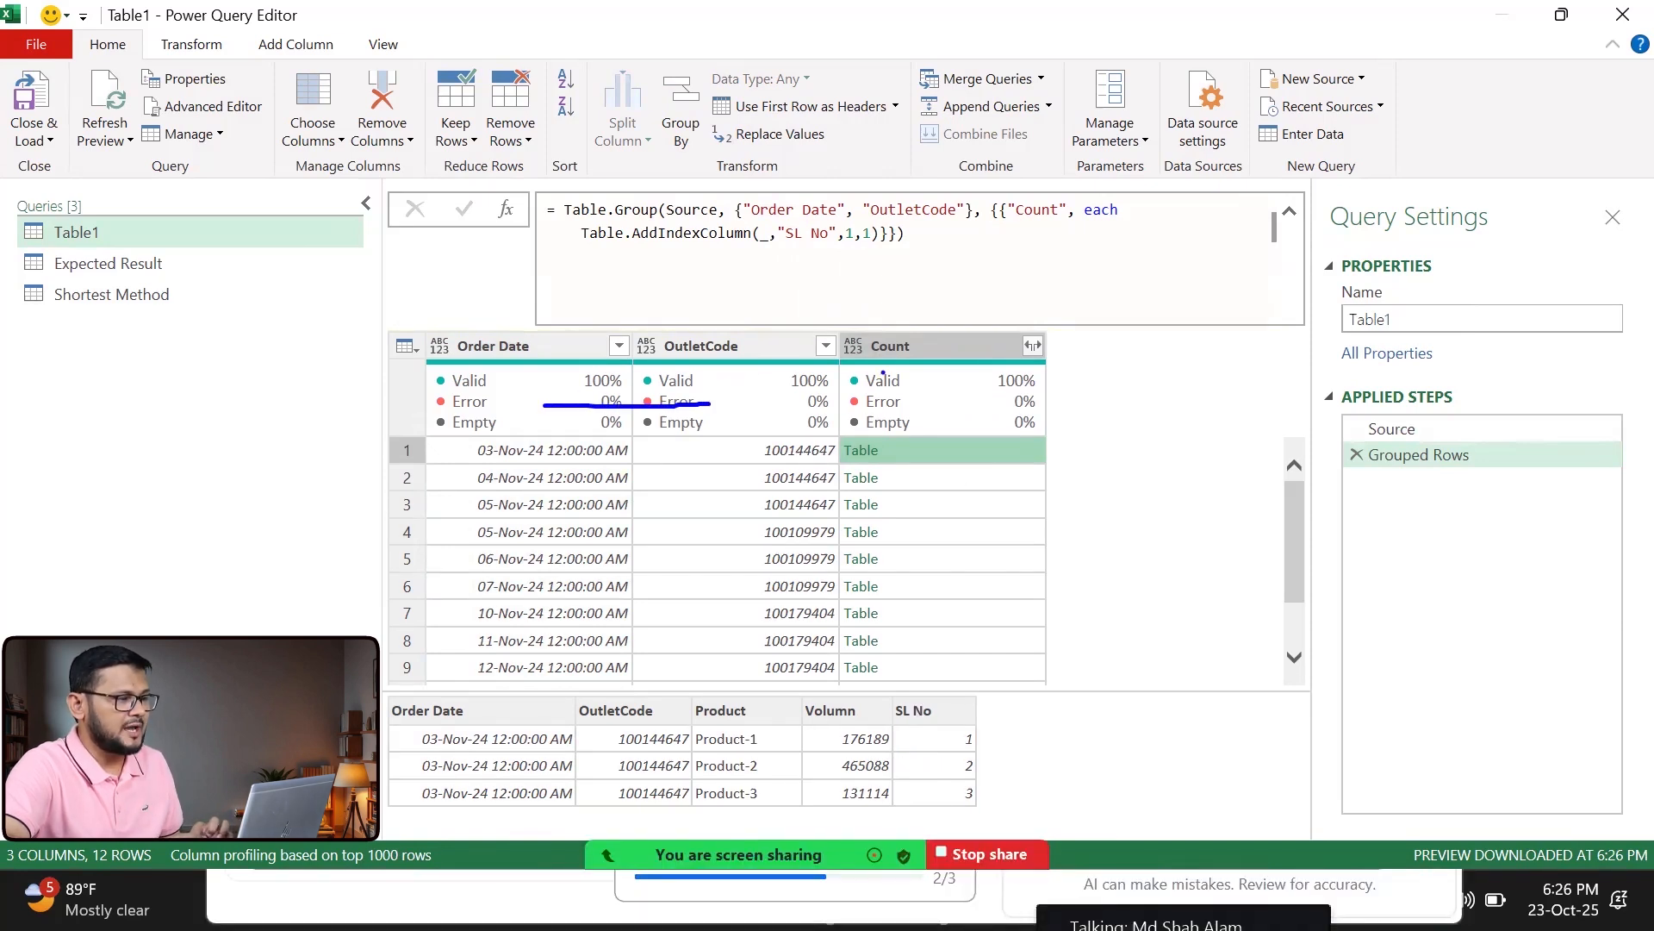
{"action": "left_click_drag", "start_coordinate": [908, 350], "coordinate": [991, 646]}
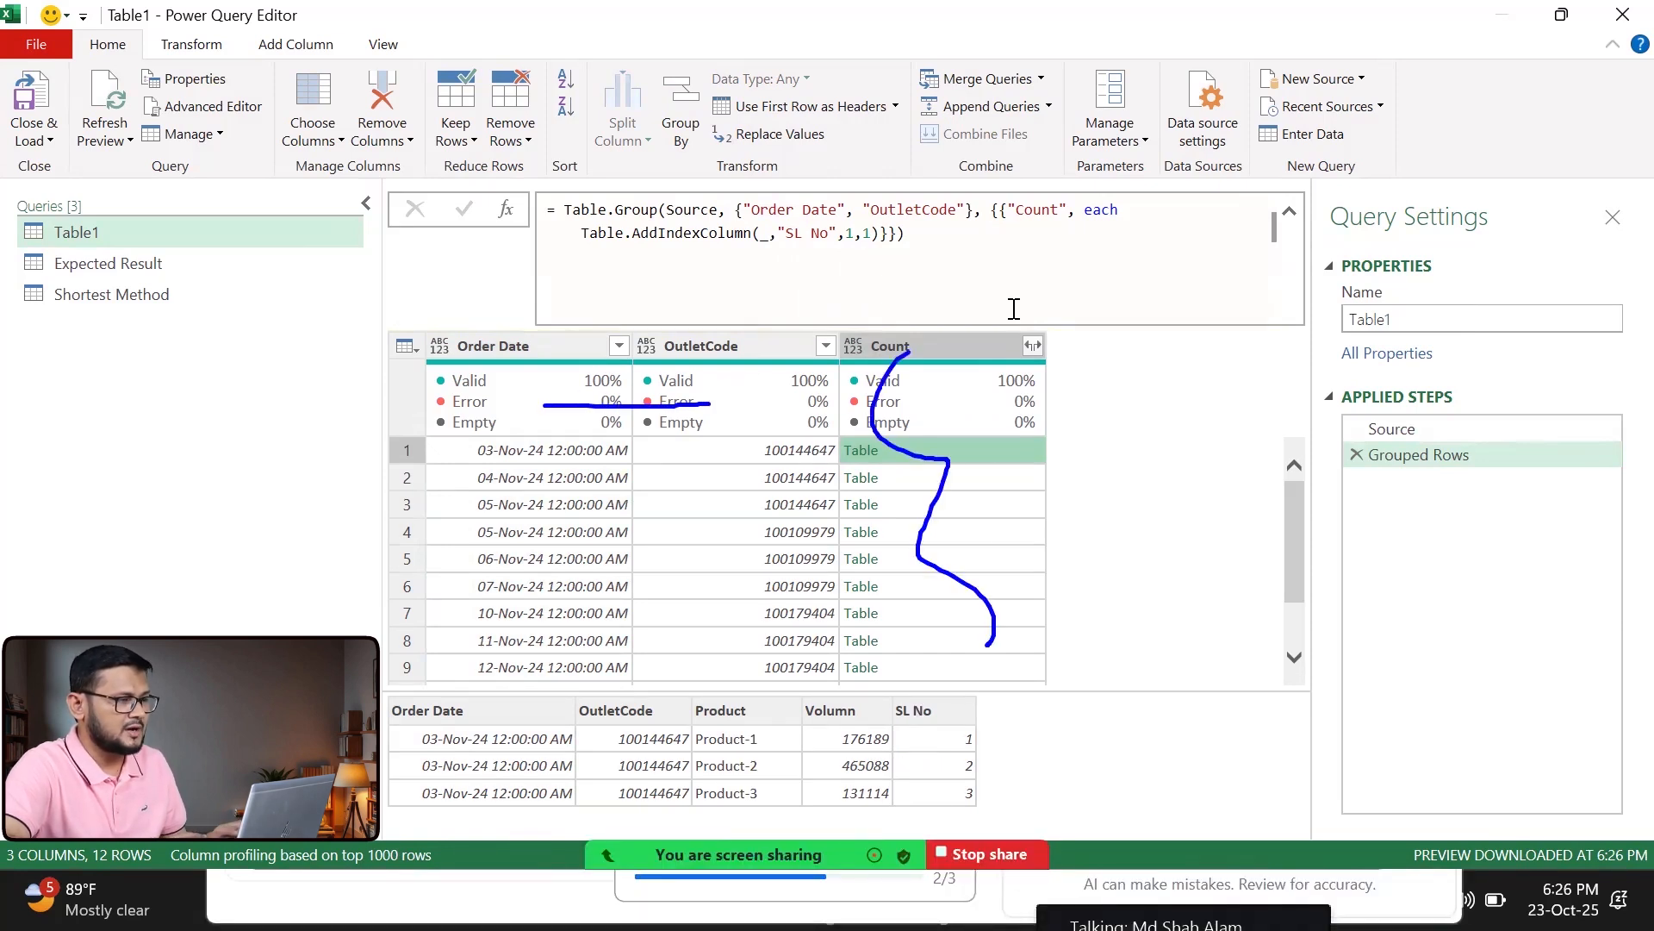
{"action": "left_click", "coordinate": [961, 237]}
{"action": "type", "text": "[Count"}
{"action": "key", "text": "Return"}
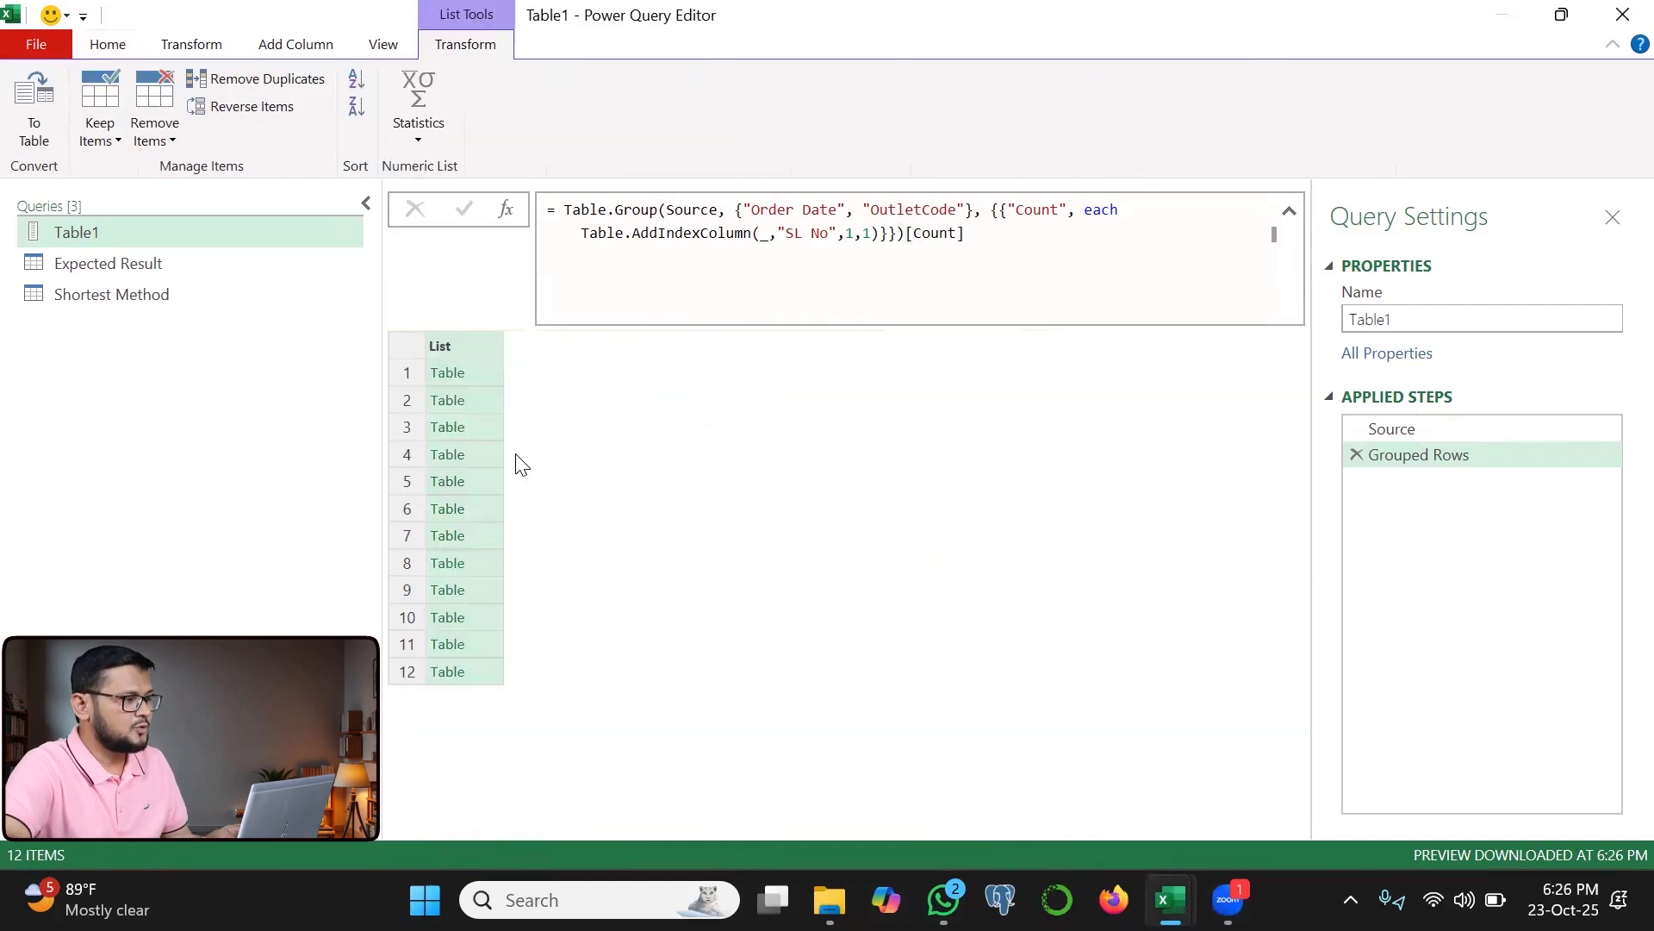
{"action": "left_click_drag", "start_coordinate": [488, 361], "coordinate": [476, 553]}
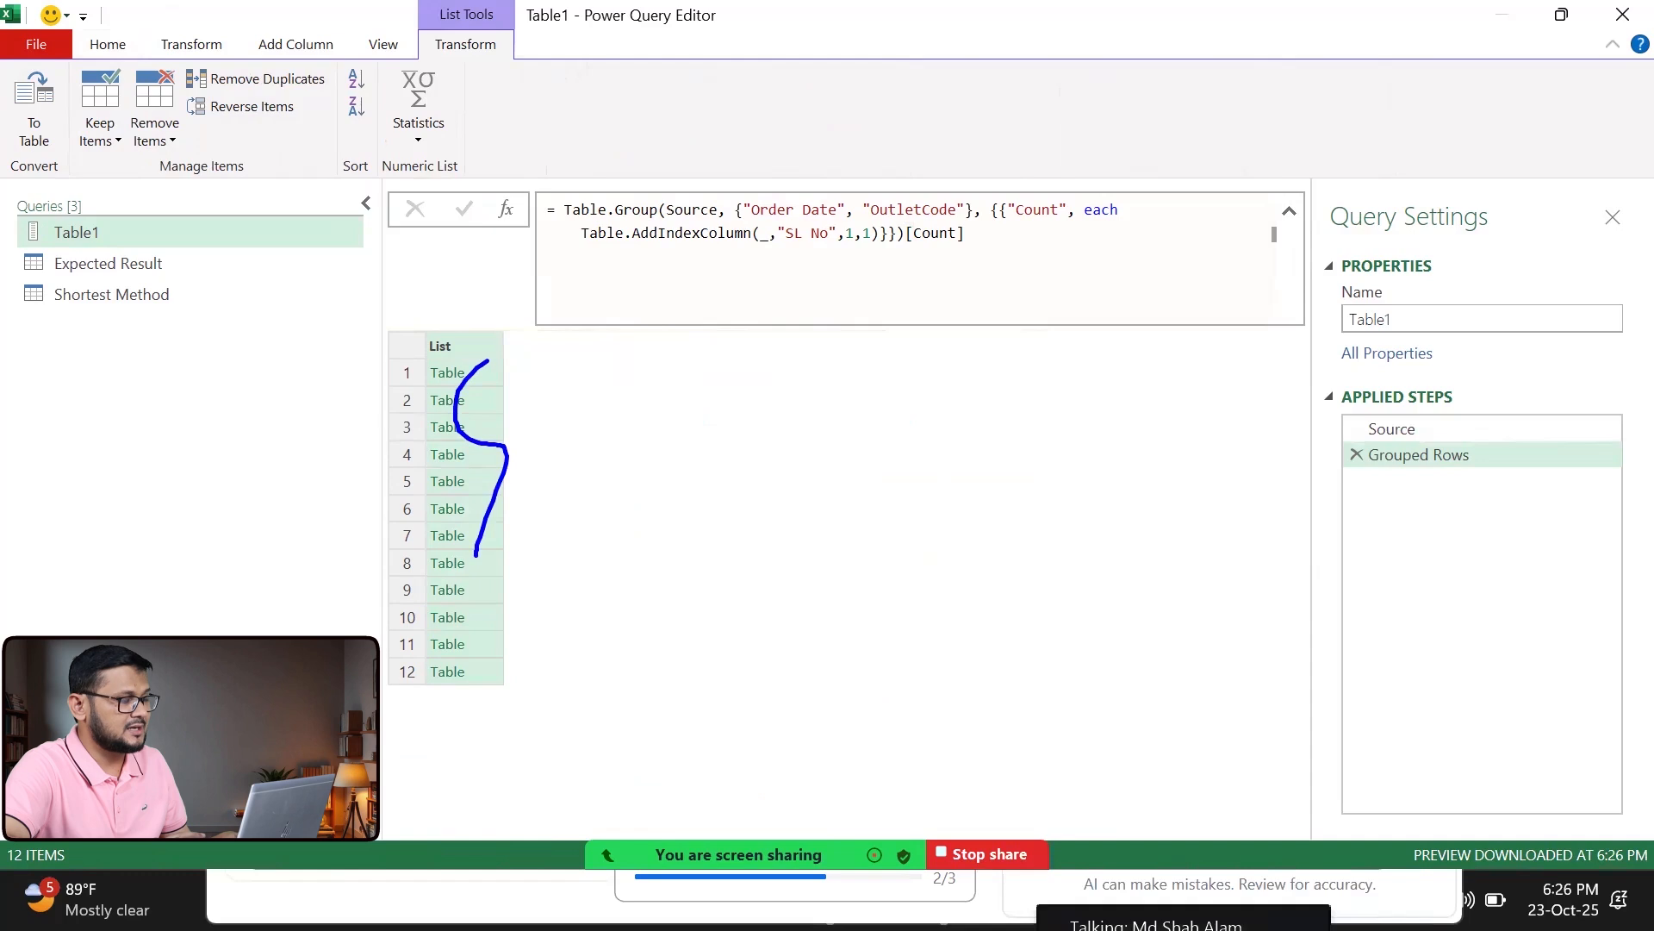
- Enclose the [Count] reference in a second pair of square brackets so the formula returns a one-column table
{"action": "left_click", "coordinate": [909, 232]}
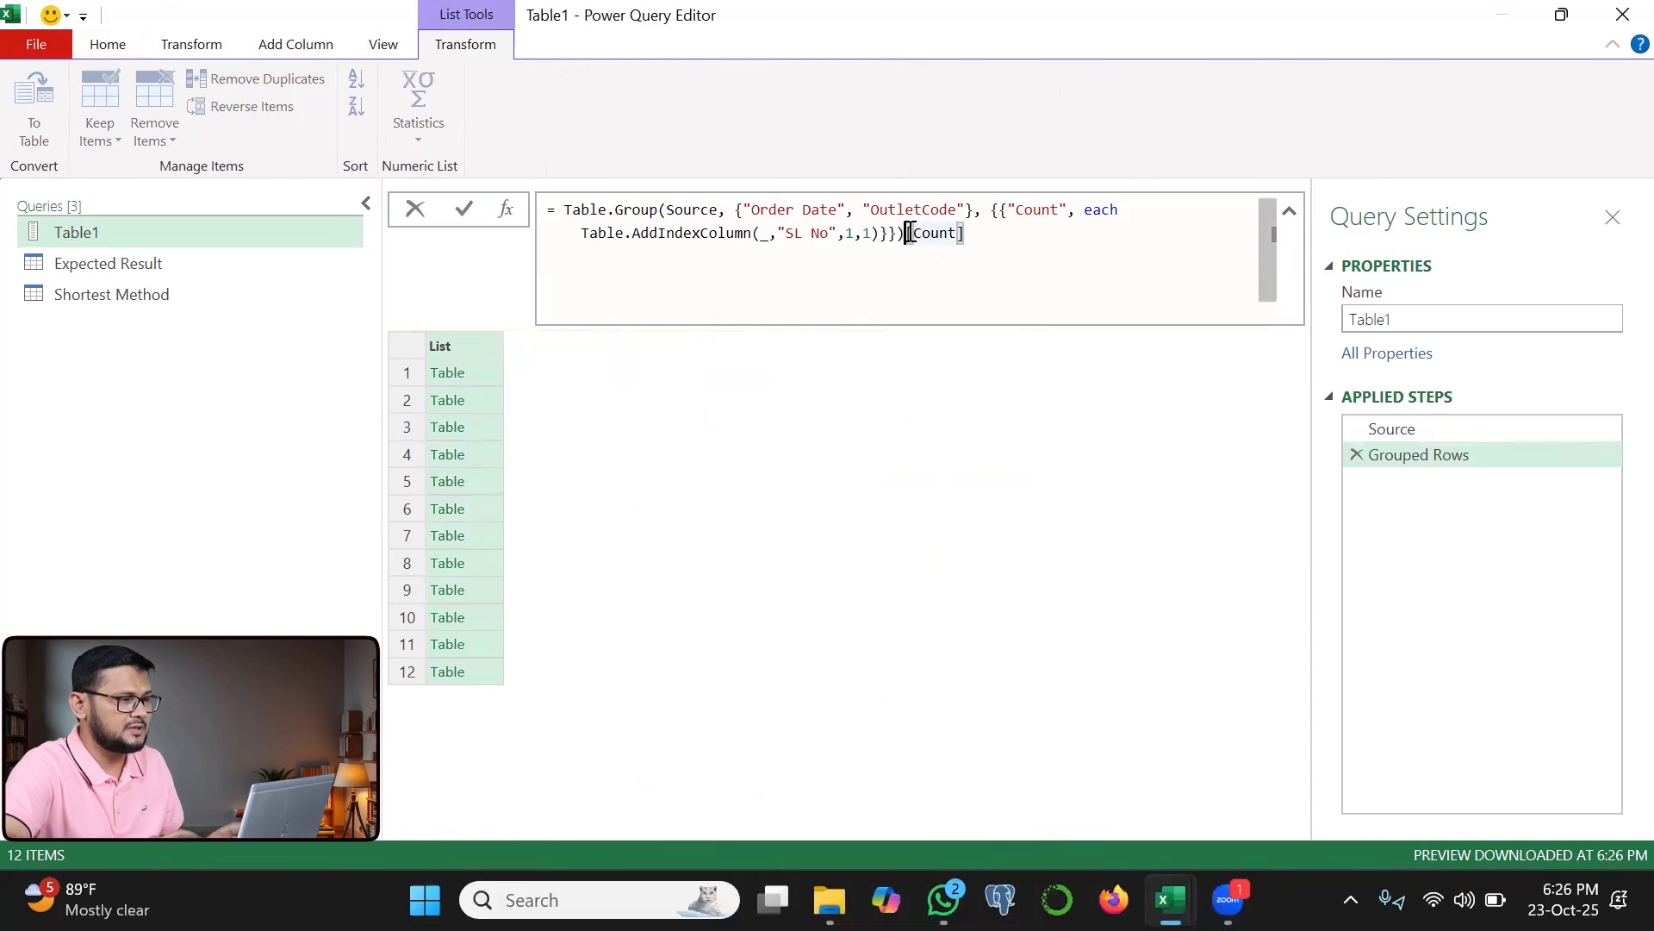
{"action": "type", "text": "["}
{"action": "type", "text": "]"}
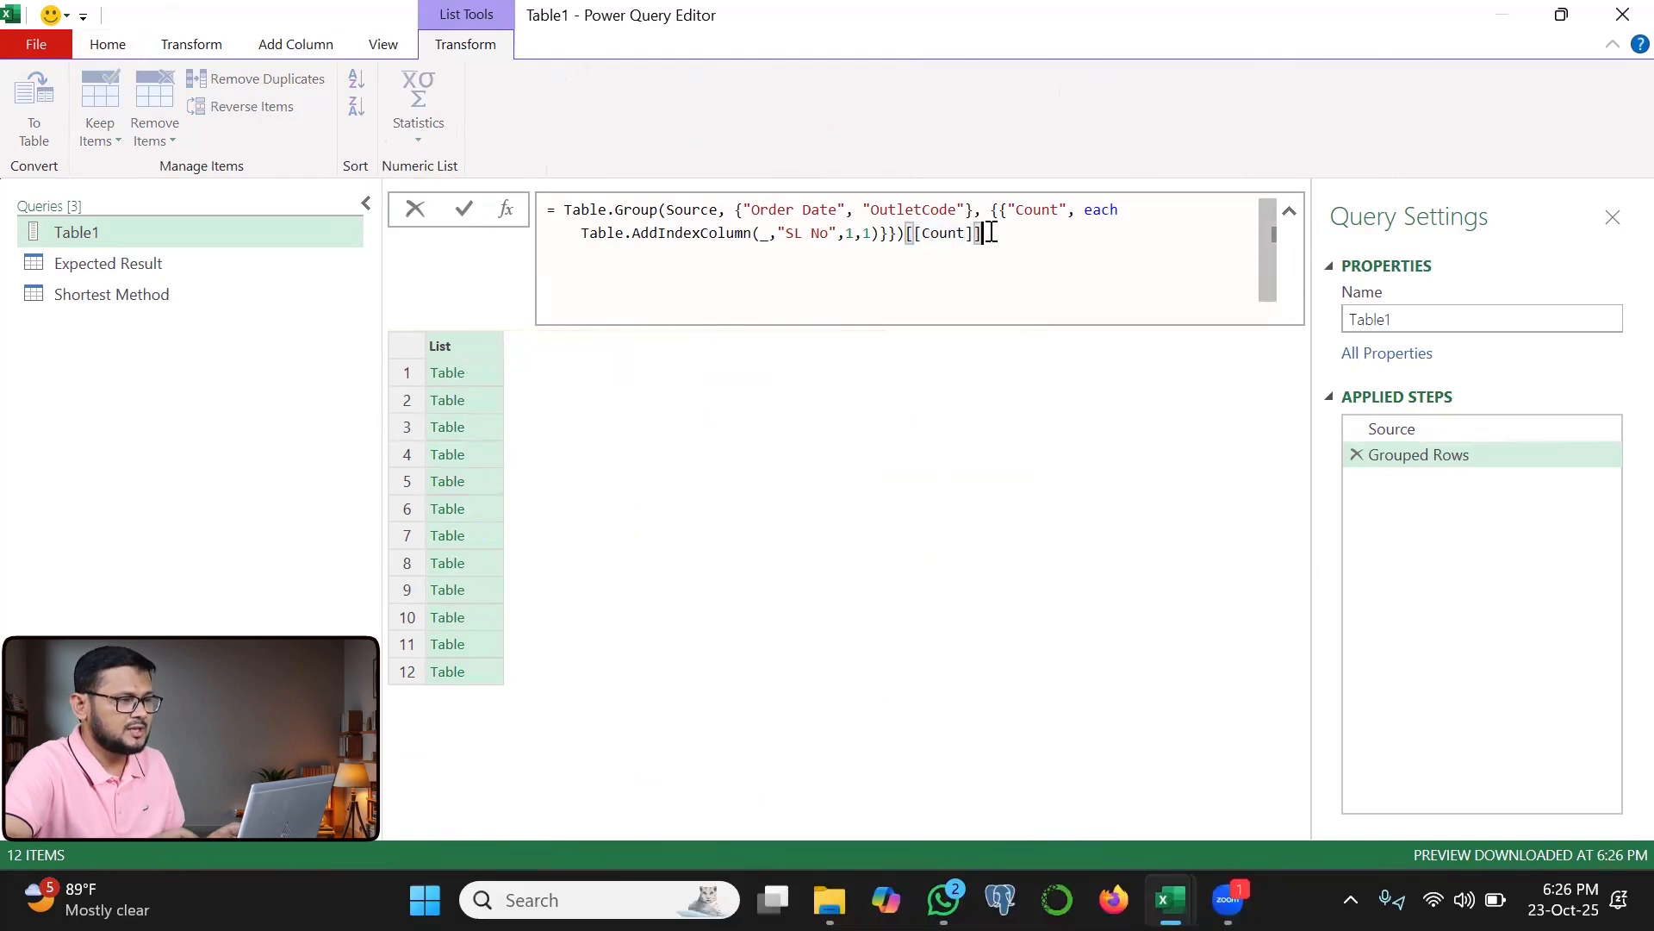
{"action": "left_click", "coordinate": [466, 216]}
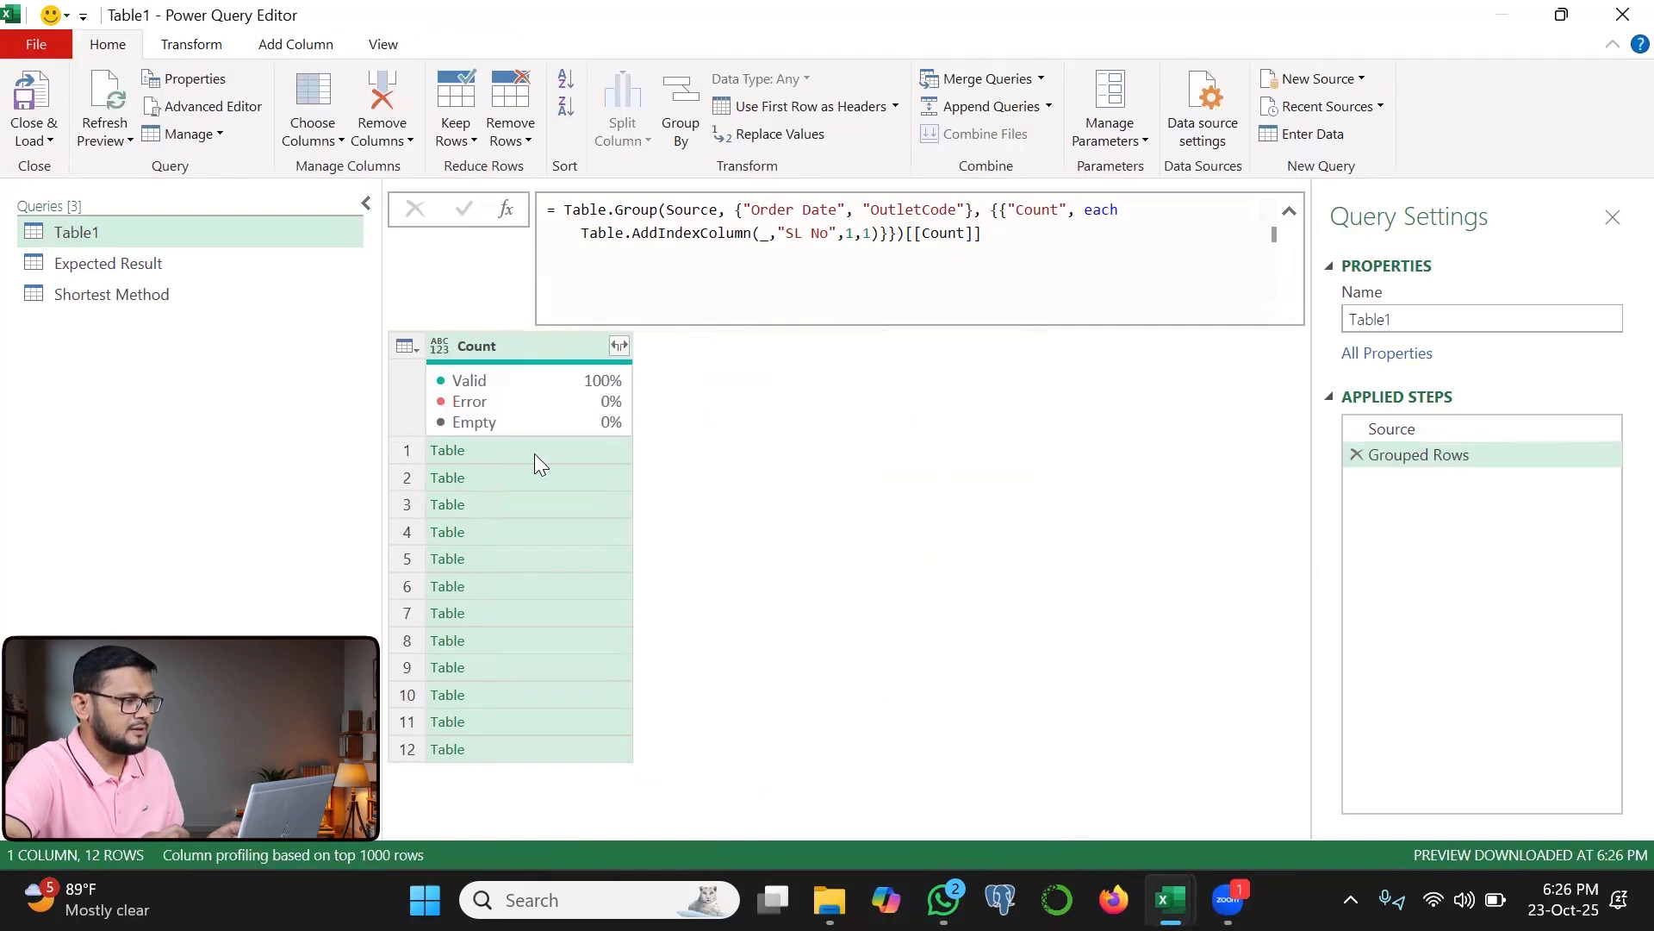
- Expand all columns of the Count column's nested tables without using the original column name as prefix
{"action": "left_click", "coordinate": [618, 345]}
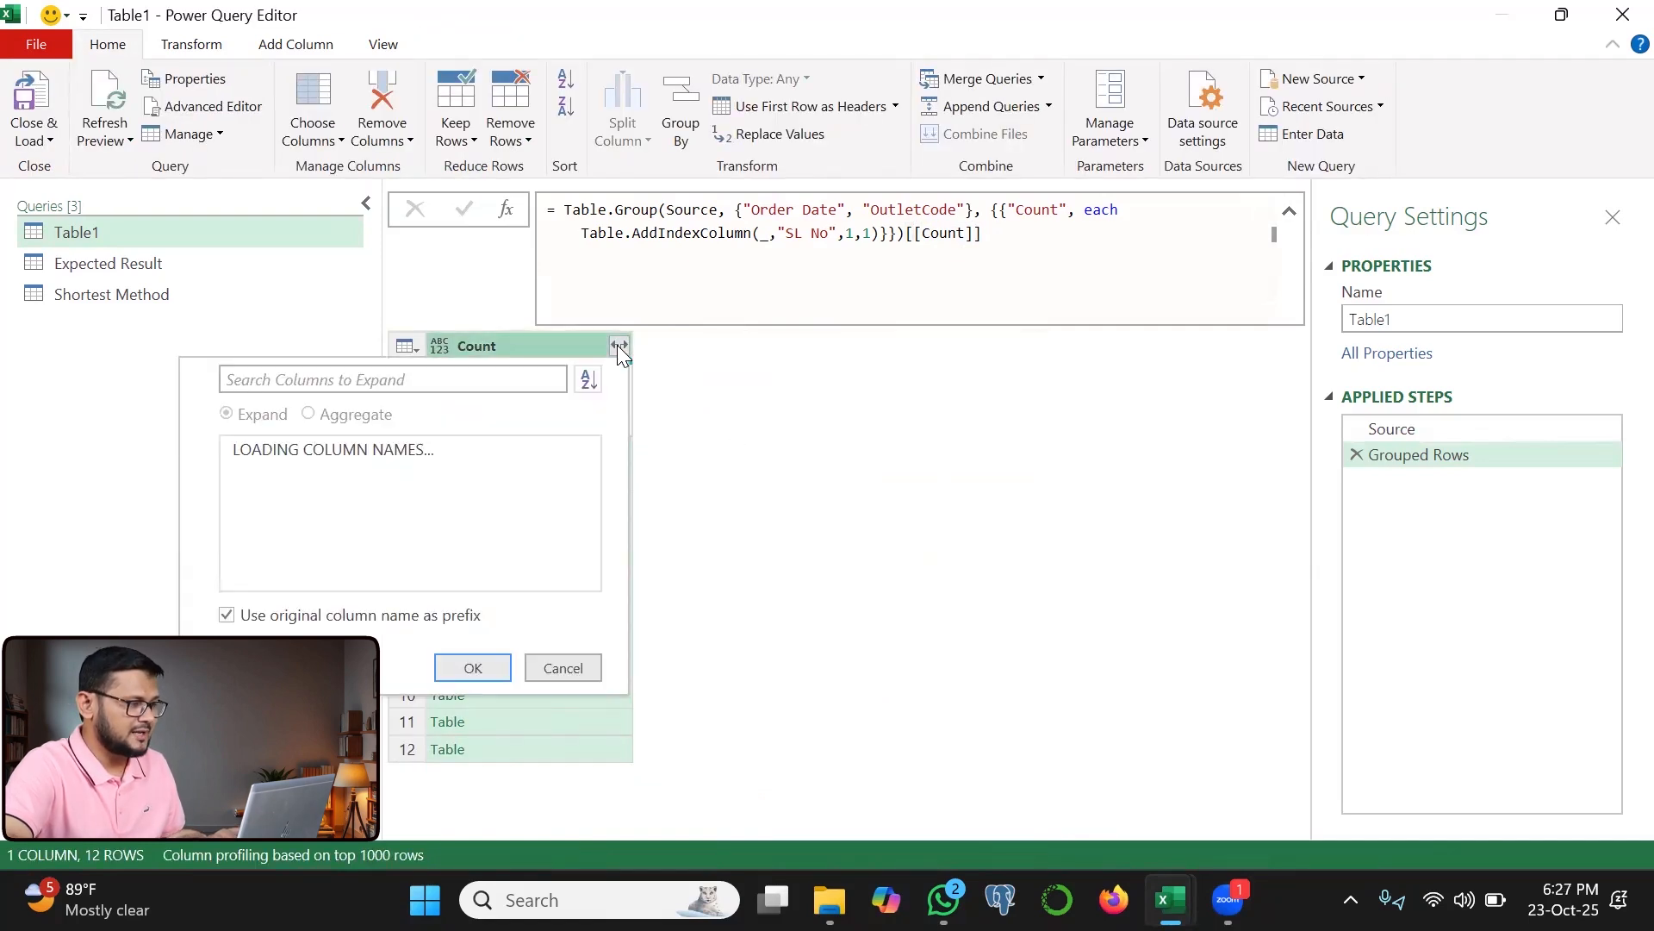
{"action": "left_click_drag", "start_coordinate": [282, 633], "coordinate": [440, 630]}
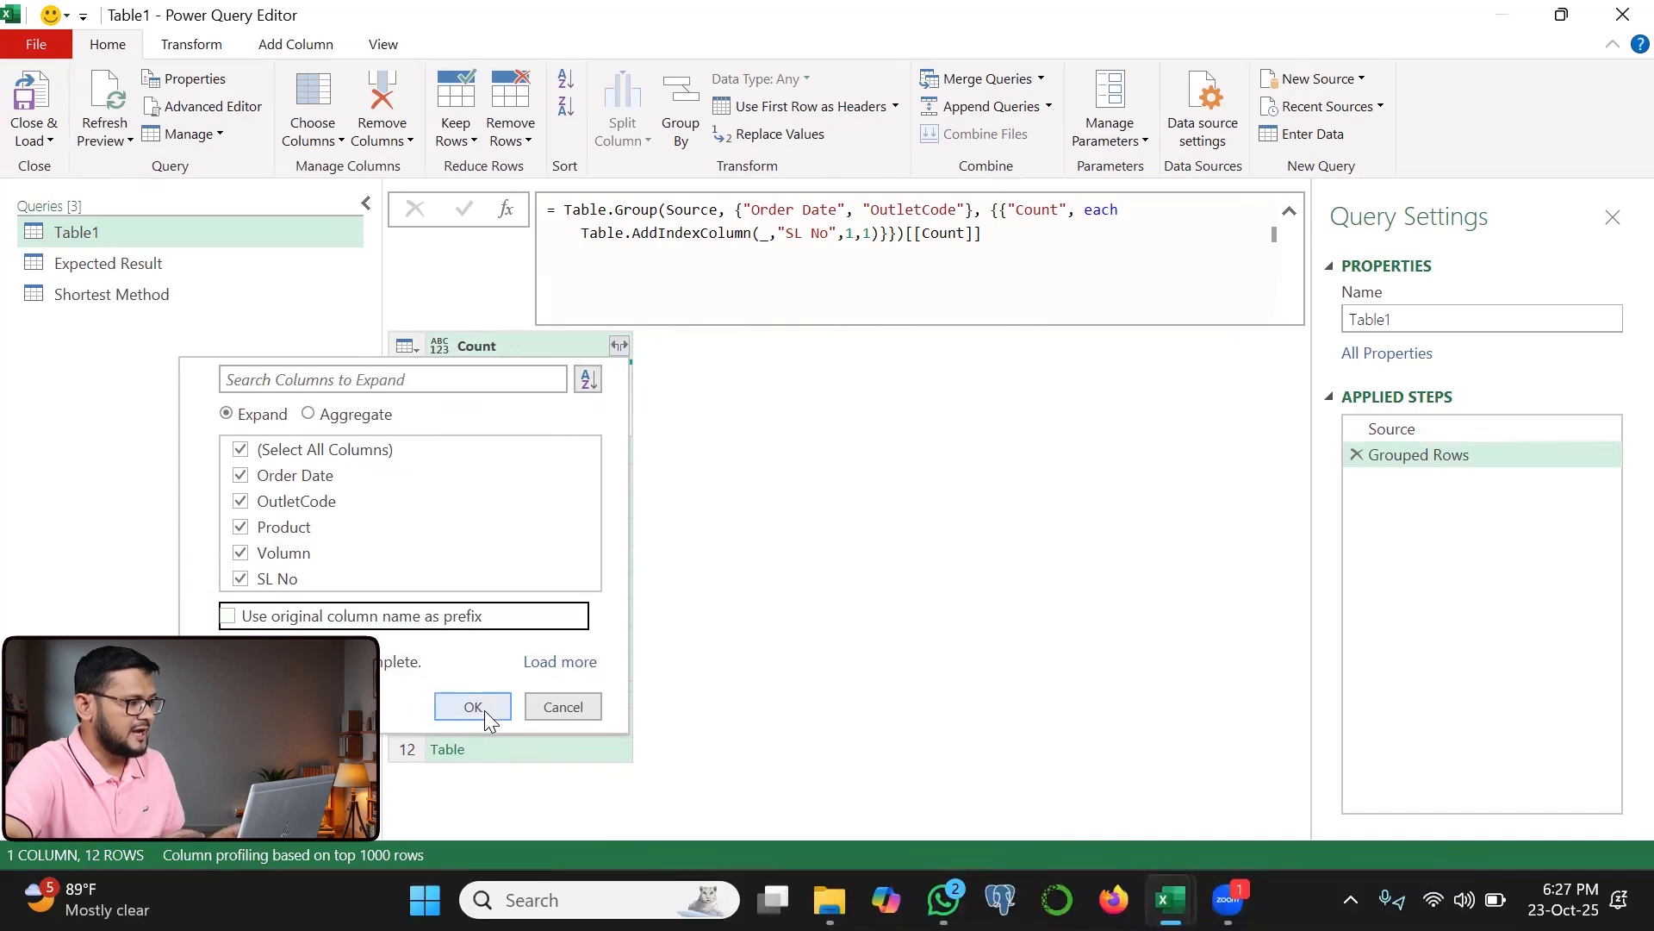
{"action": "left_click", "coordinate": [484, 710]}
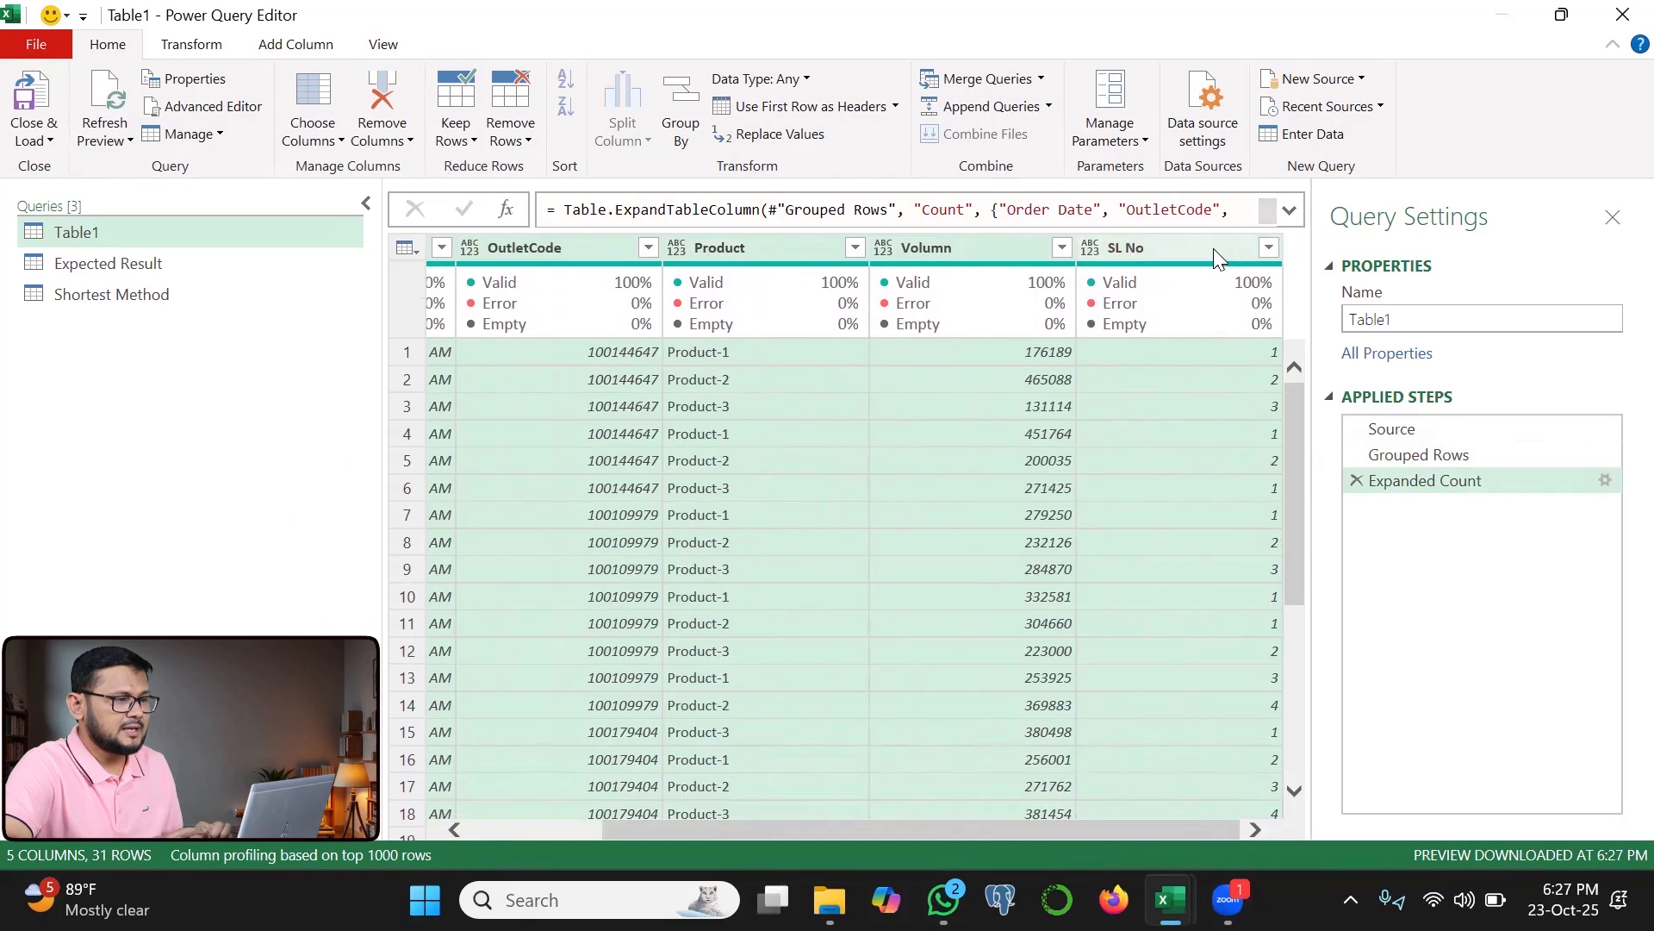
- Filter the SL No column to keep only rows with the value 1
{"action": "left_click", "coordinate": [1213, 248]}
{"action": "left_click", "coordinate": [1268, 249]}
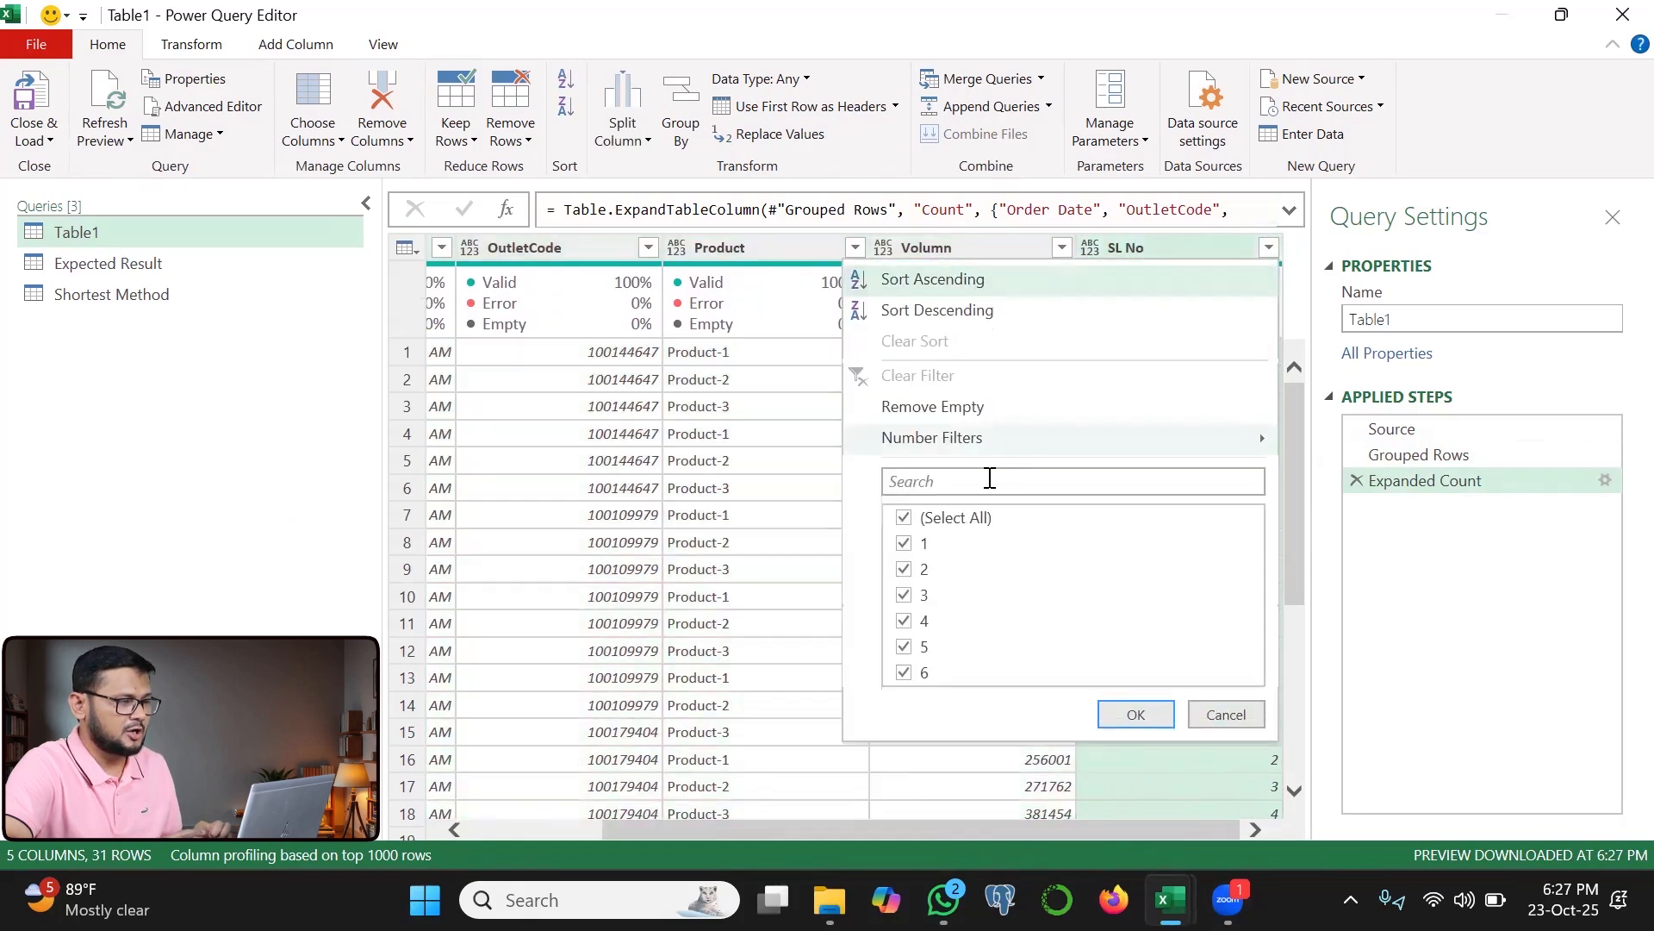
{"action": "left_click", "coordinate": [947, 517]}
{"action": "left_click", "coordinate": [926, 543]}
{"action": "left_click", "coordinate": [1136, 714]}
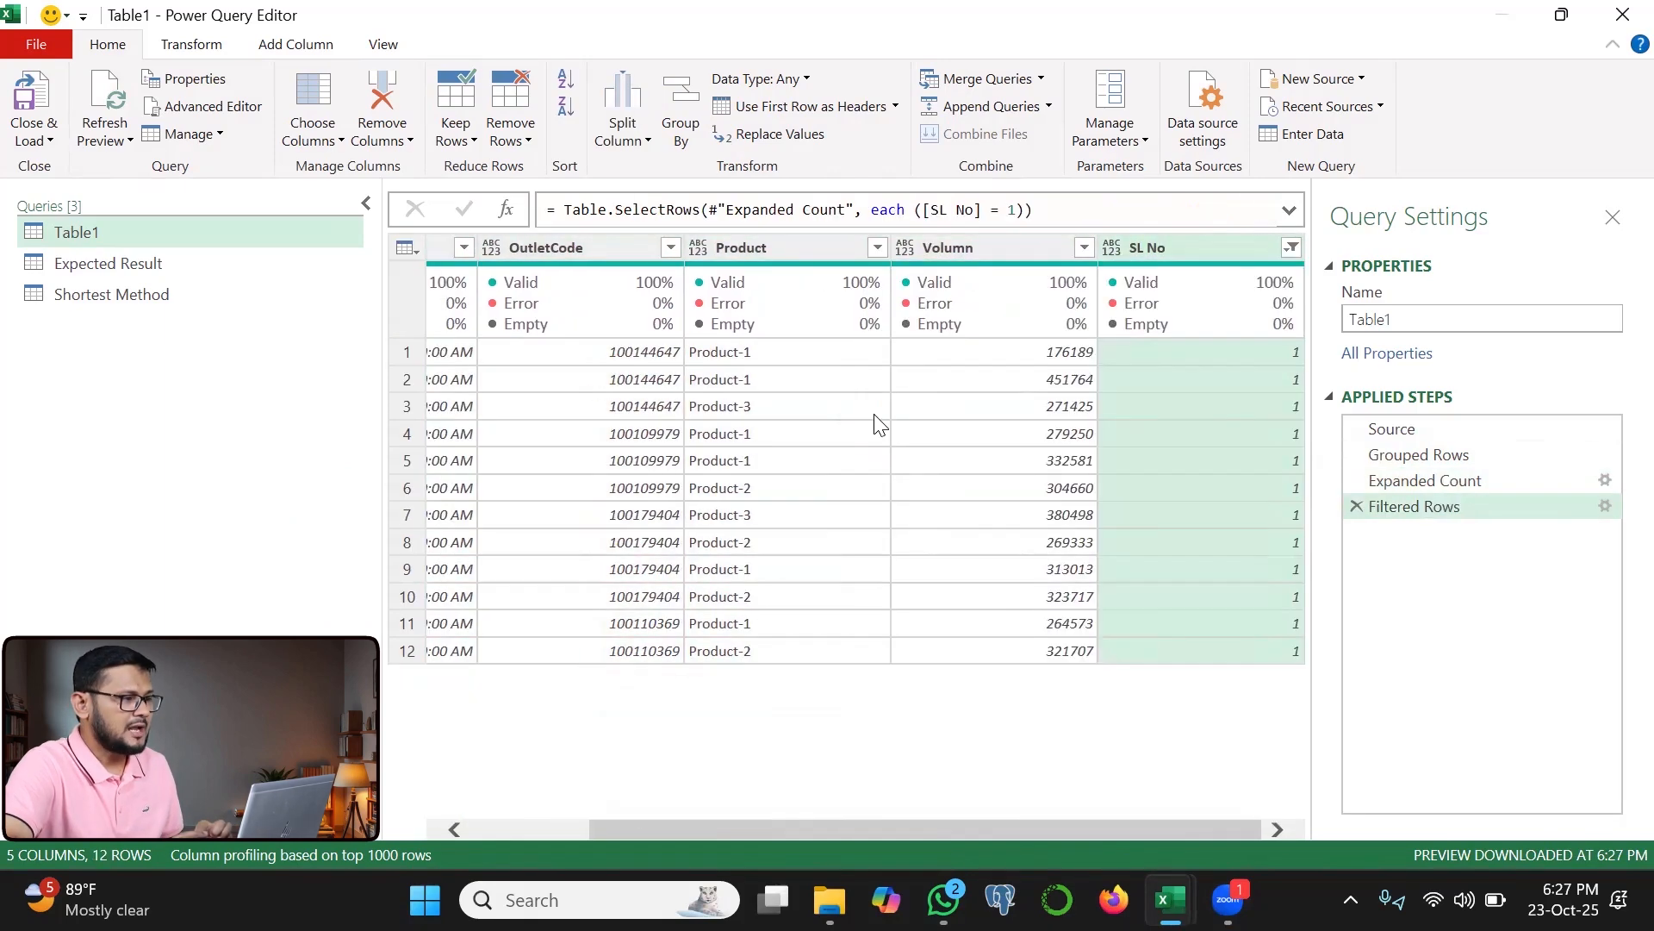
- Set up a grouping by OutletCode with a new column named Memo Count that uses the Count Rows operation
{"action": "left_click", "coordinate": [729, 252]}
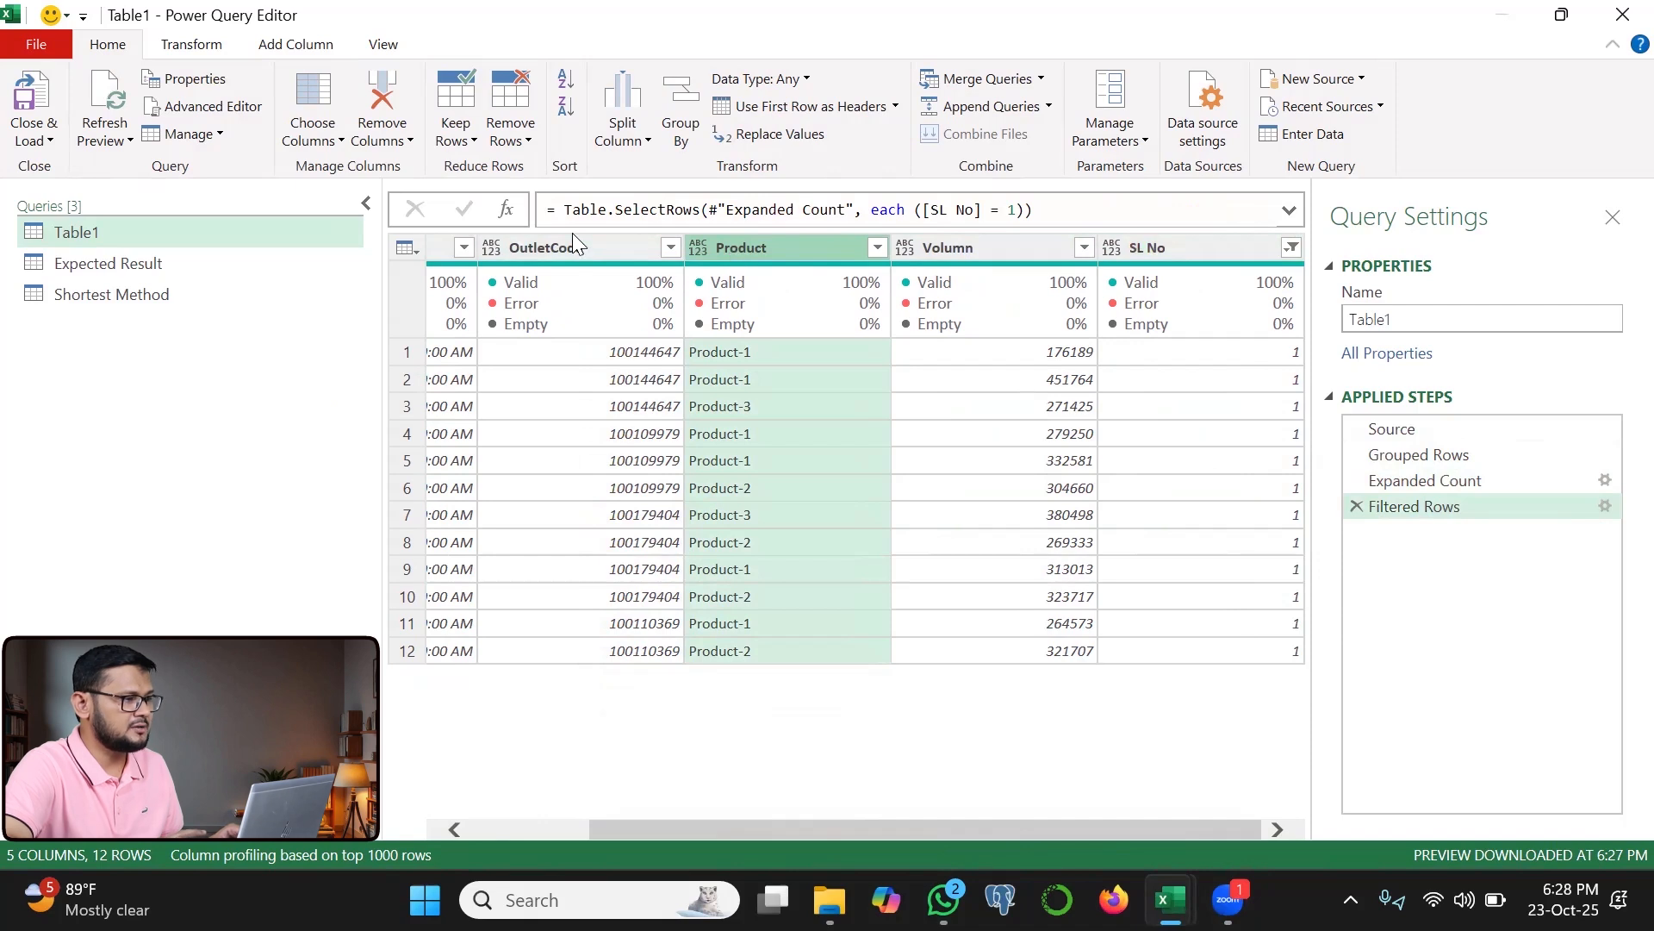
{"action": "mouse_move", "coordinate": [801, 322]}
{"action": "right_click", "coordinate": [551, 247]}
{"action": "left_click", "coordinate": [496, 470]}
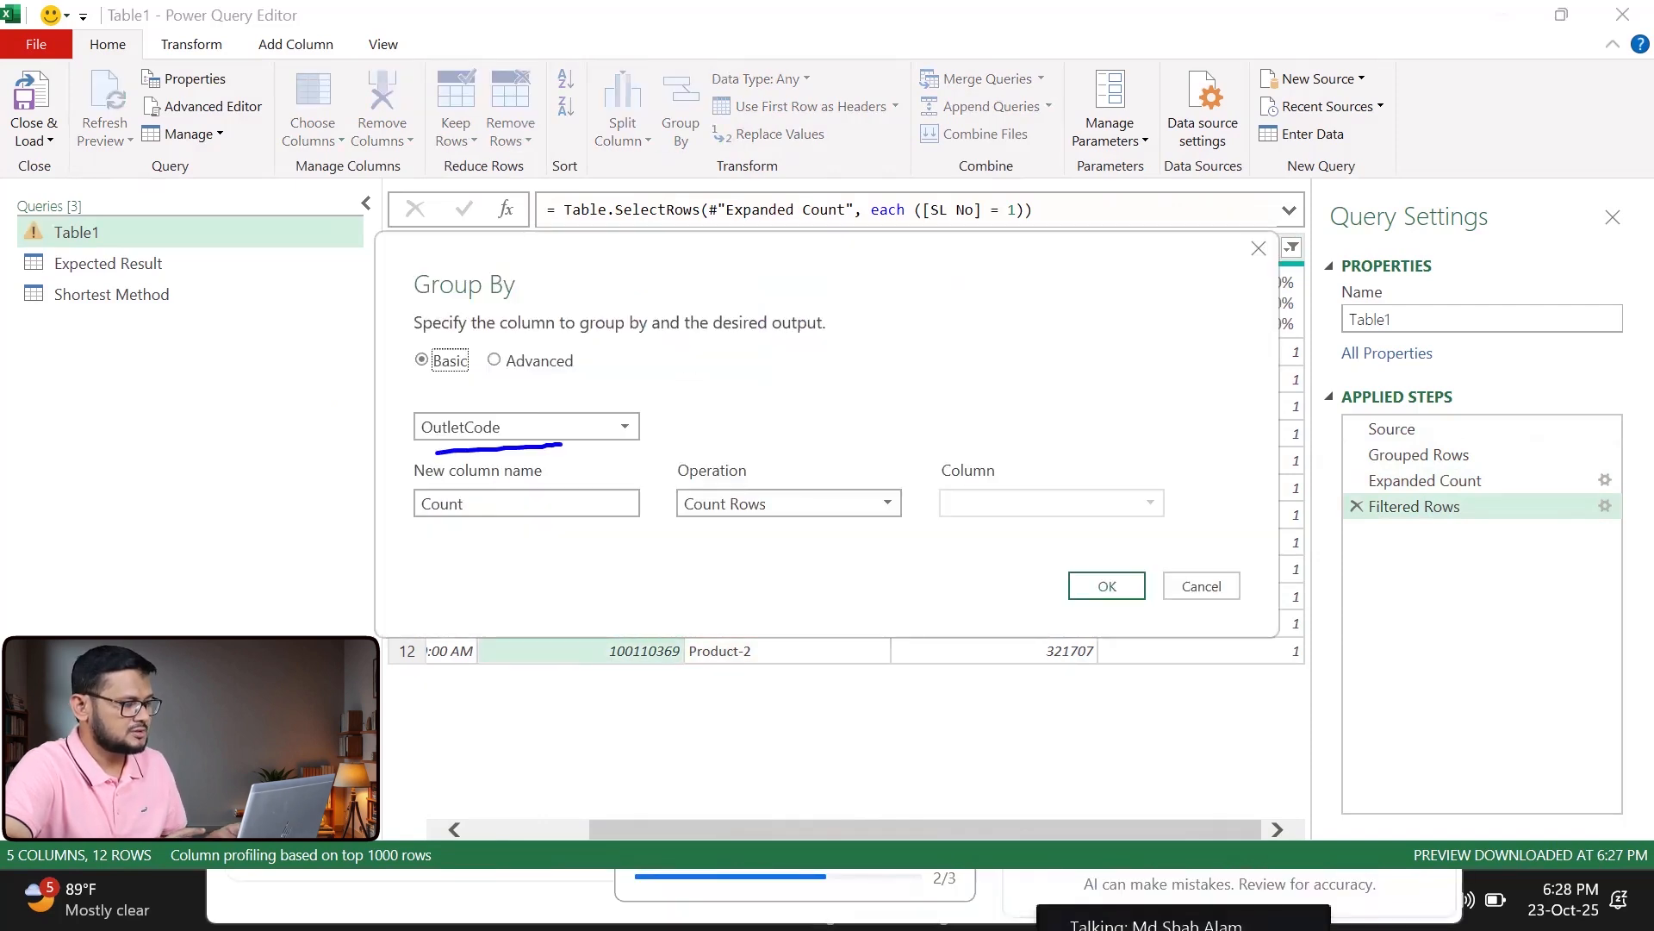
{"action": "left_click", "coordinate": [487, 508]}
{"action": "double_click", "coordinate": [465, 507]}
{"action": "type", "text": "Mem"}
{"action": "type", "text": "Count"}
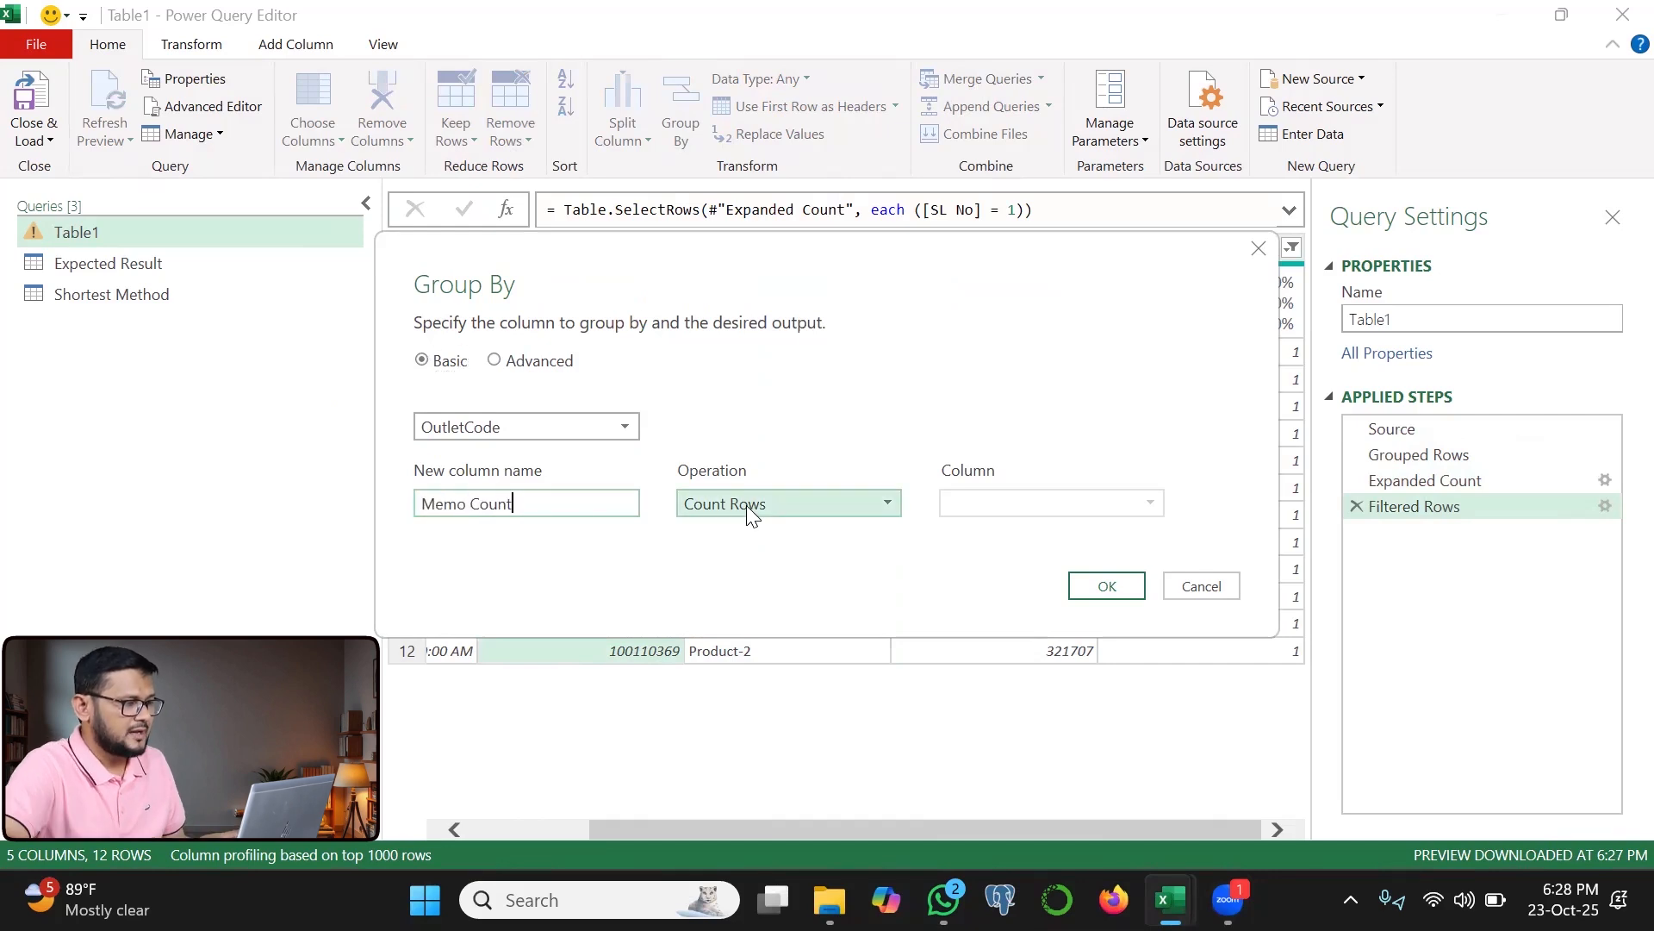
{"action": "key", "text": "ctrl+2"}
{"action": "left_click_drag", "start_coordinate": [689, 519], "coordinate": [768, 520]}
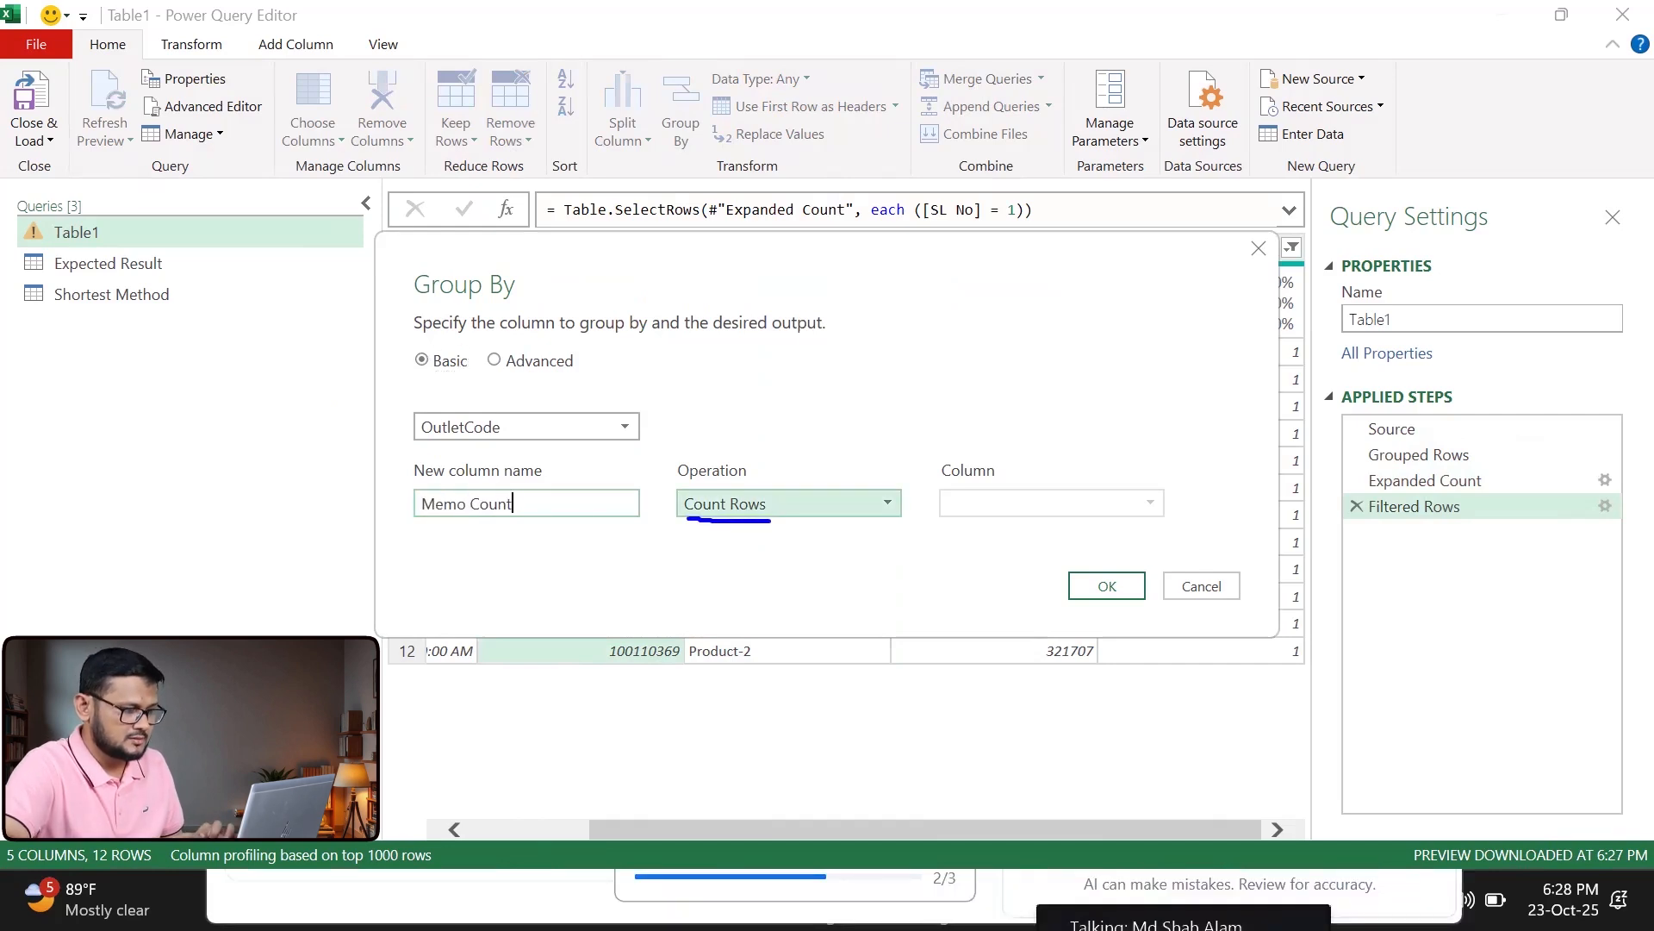
{"action": "key", "text": "Escape"}
- Add a second aggregation named Volumn that sums the Volumn column, and apply the advanced grouping
{"action": "left_click", "coordinate": [528, 362]}
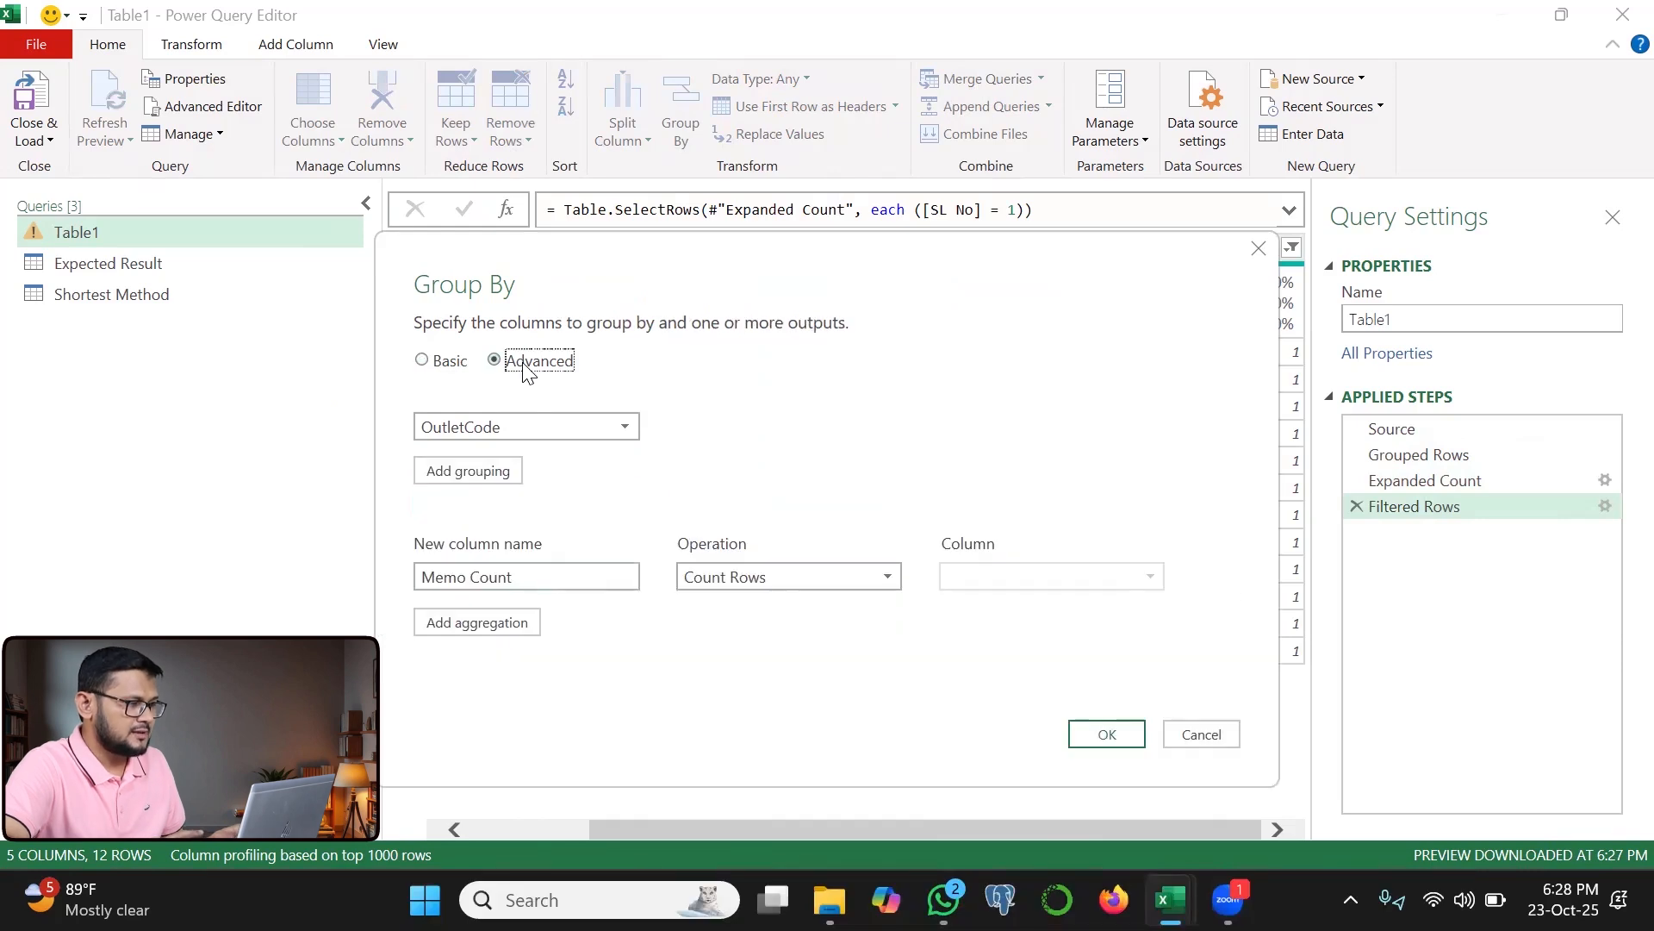
{"action": "left_click", "coordinate": [478, 624]}
{"action": "left_click", "coordinate": [477, 624]}
{"action": "type", "text": "Volumn"}
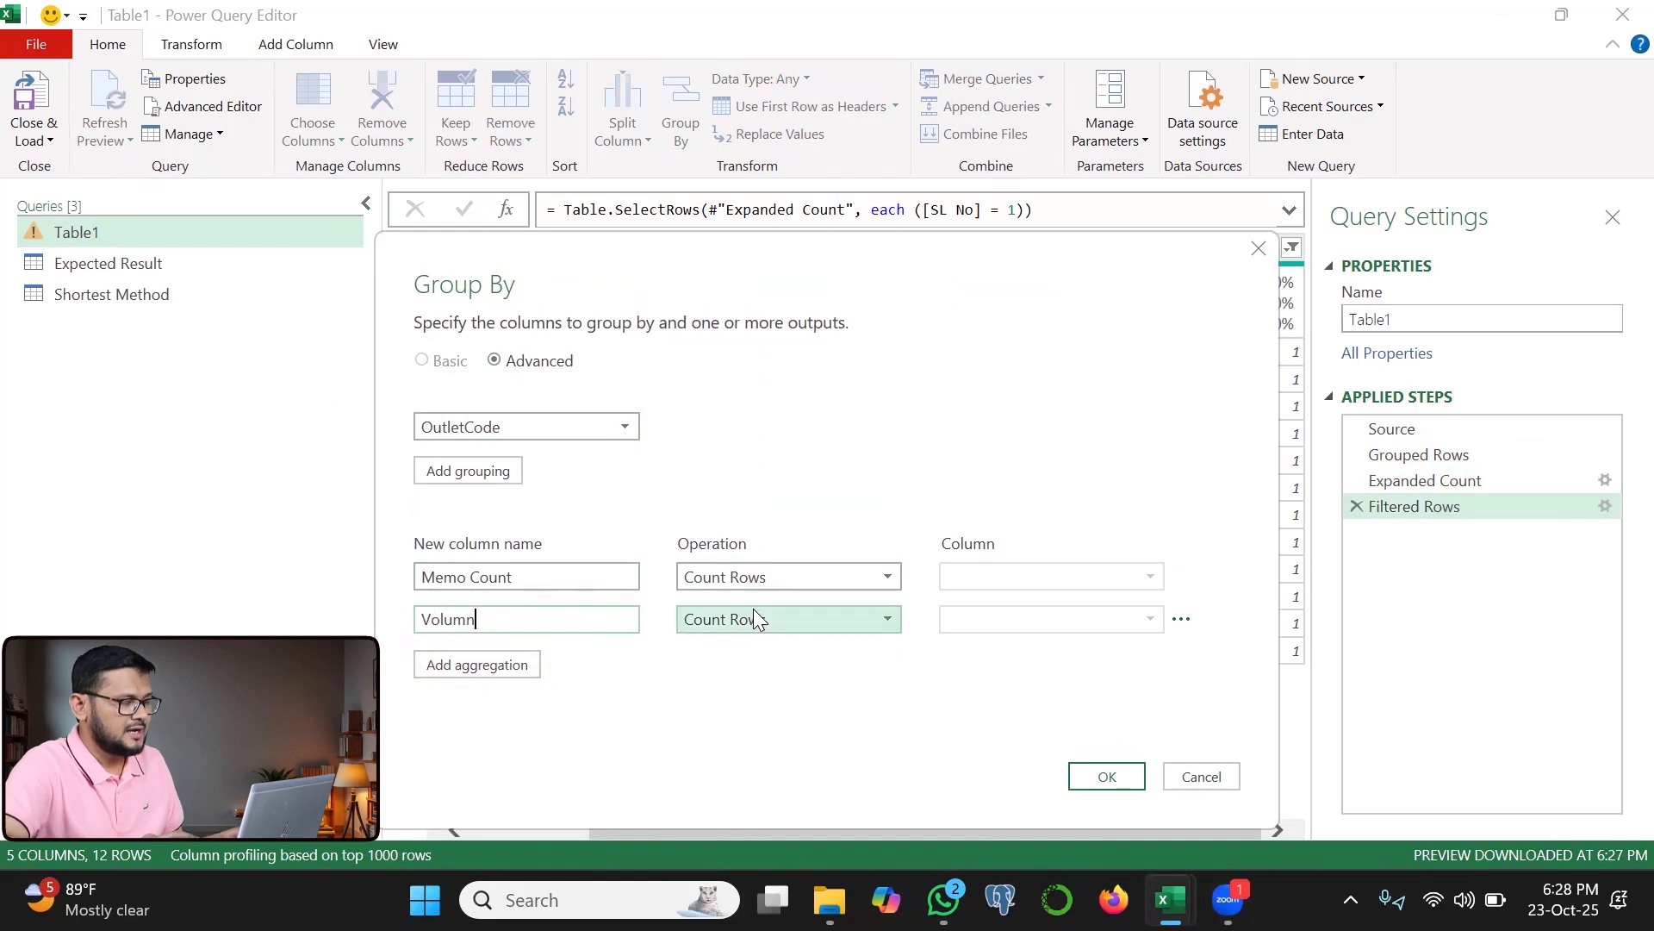
{"action": "left_click", "coordinate": [755, 617]}
{"action": "left_click", "coordinate": [739, 643]}
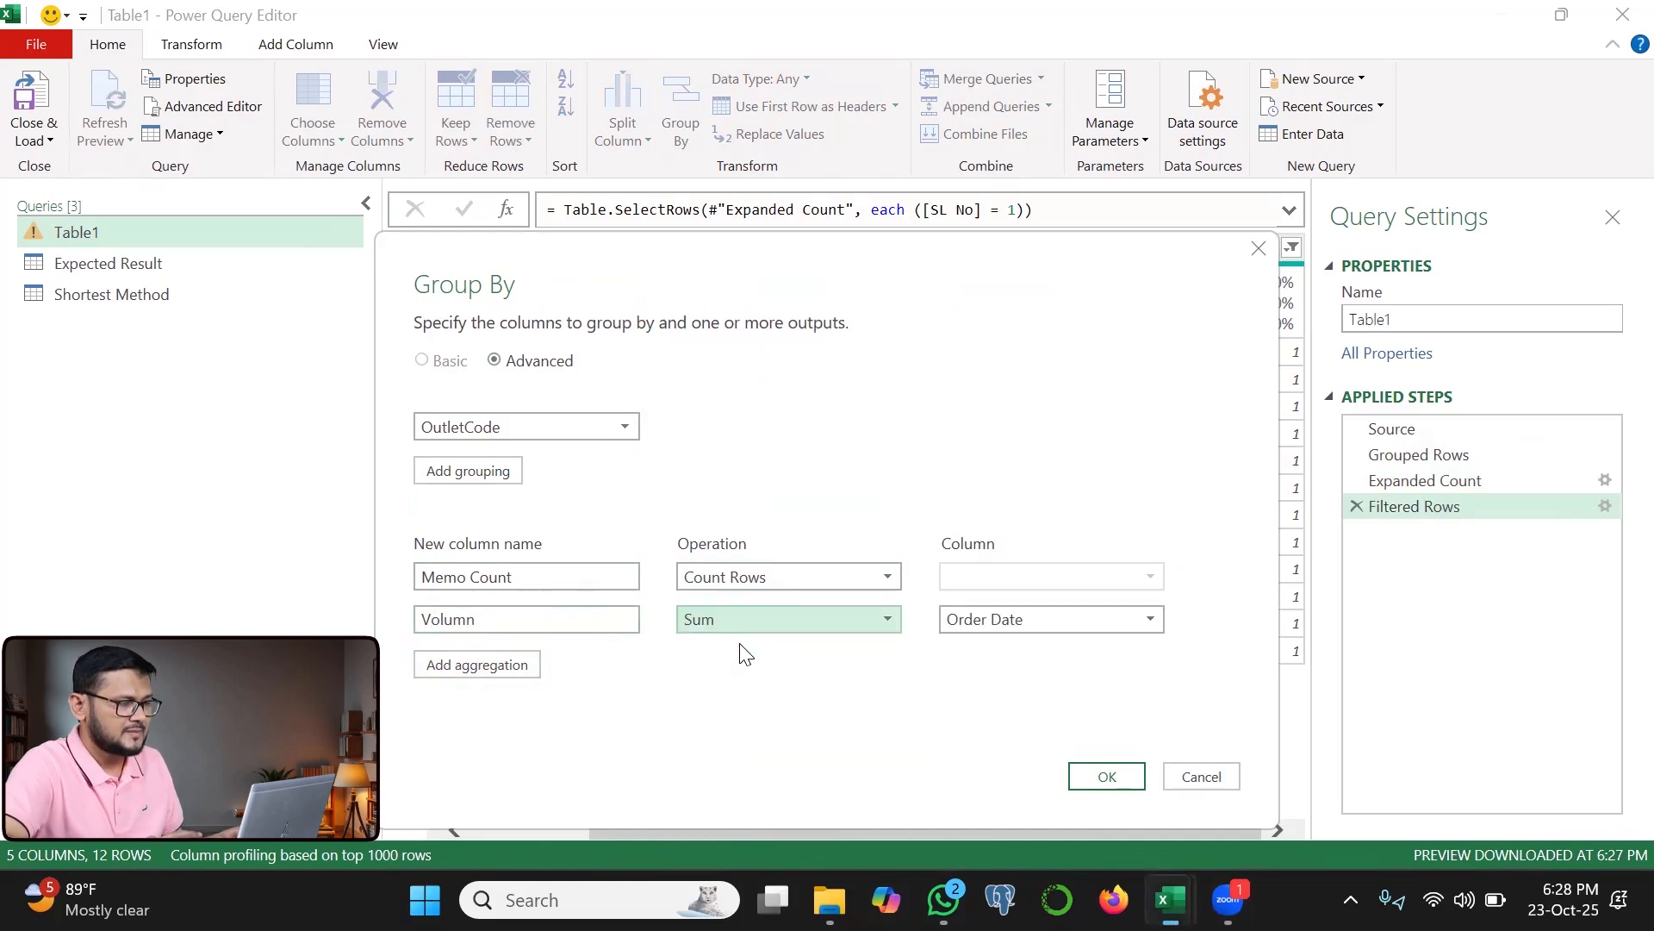
{"action": "left_click", "coordinate": [1007, 620]}
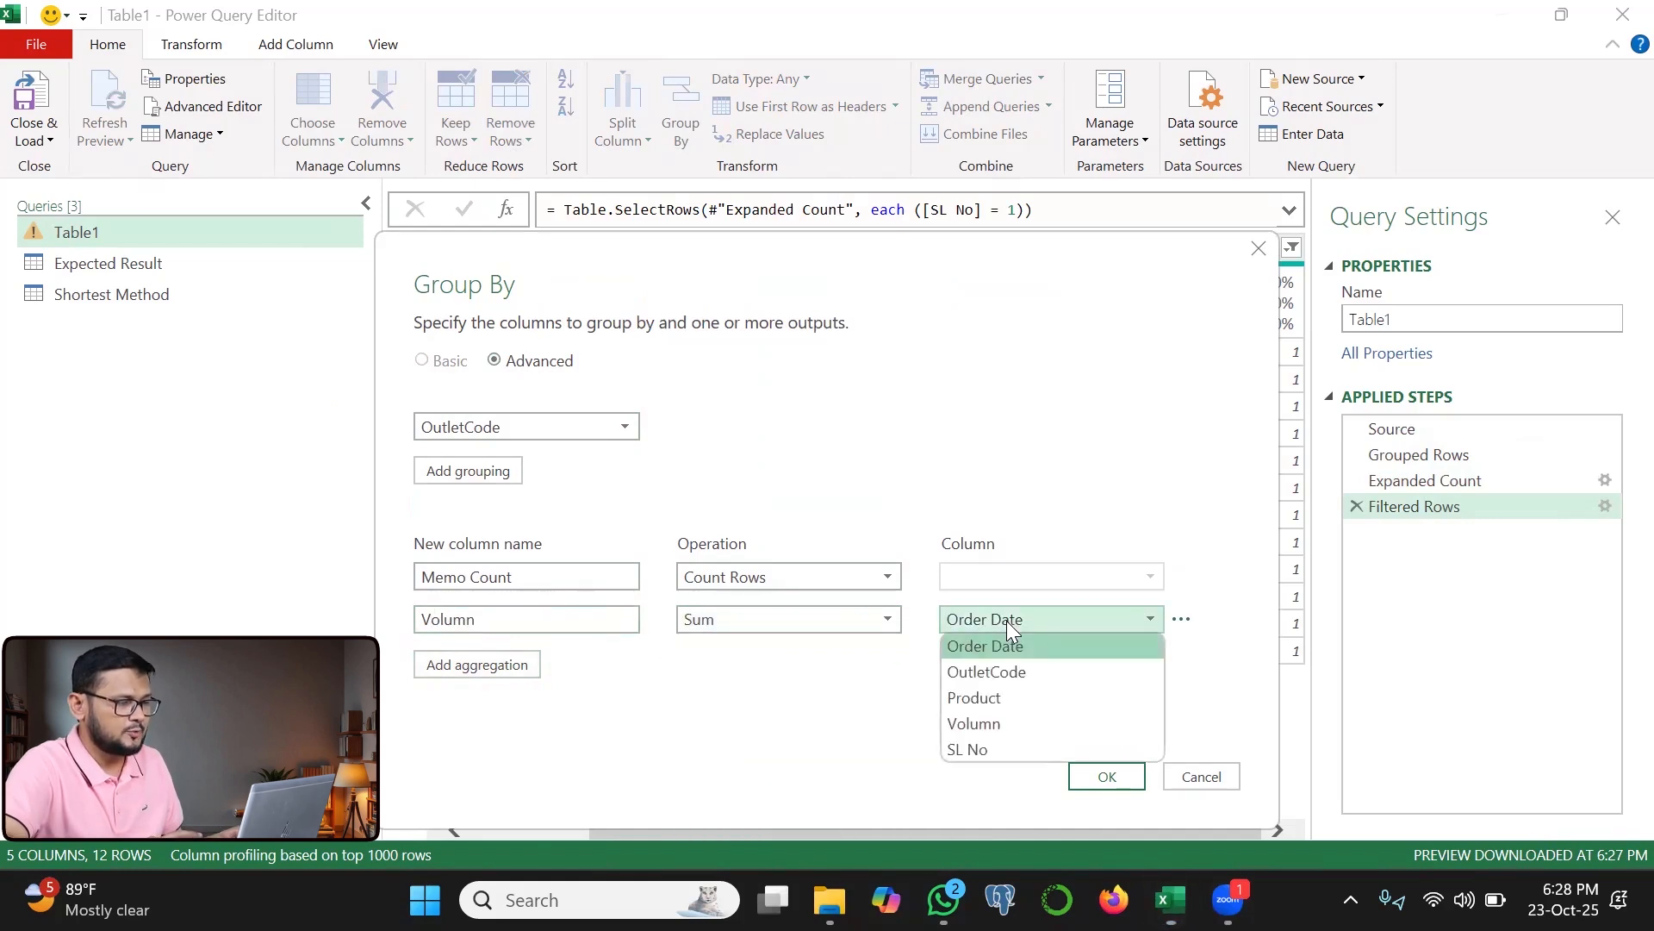
{"action": "left_click", "coordinate": [987, 722]}
{"action": "left_click", "coordinate": [1087, 774]}
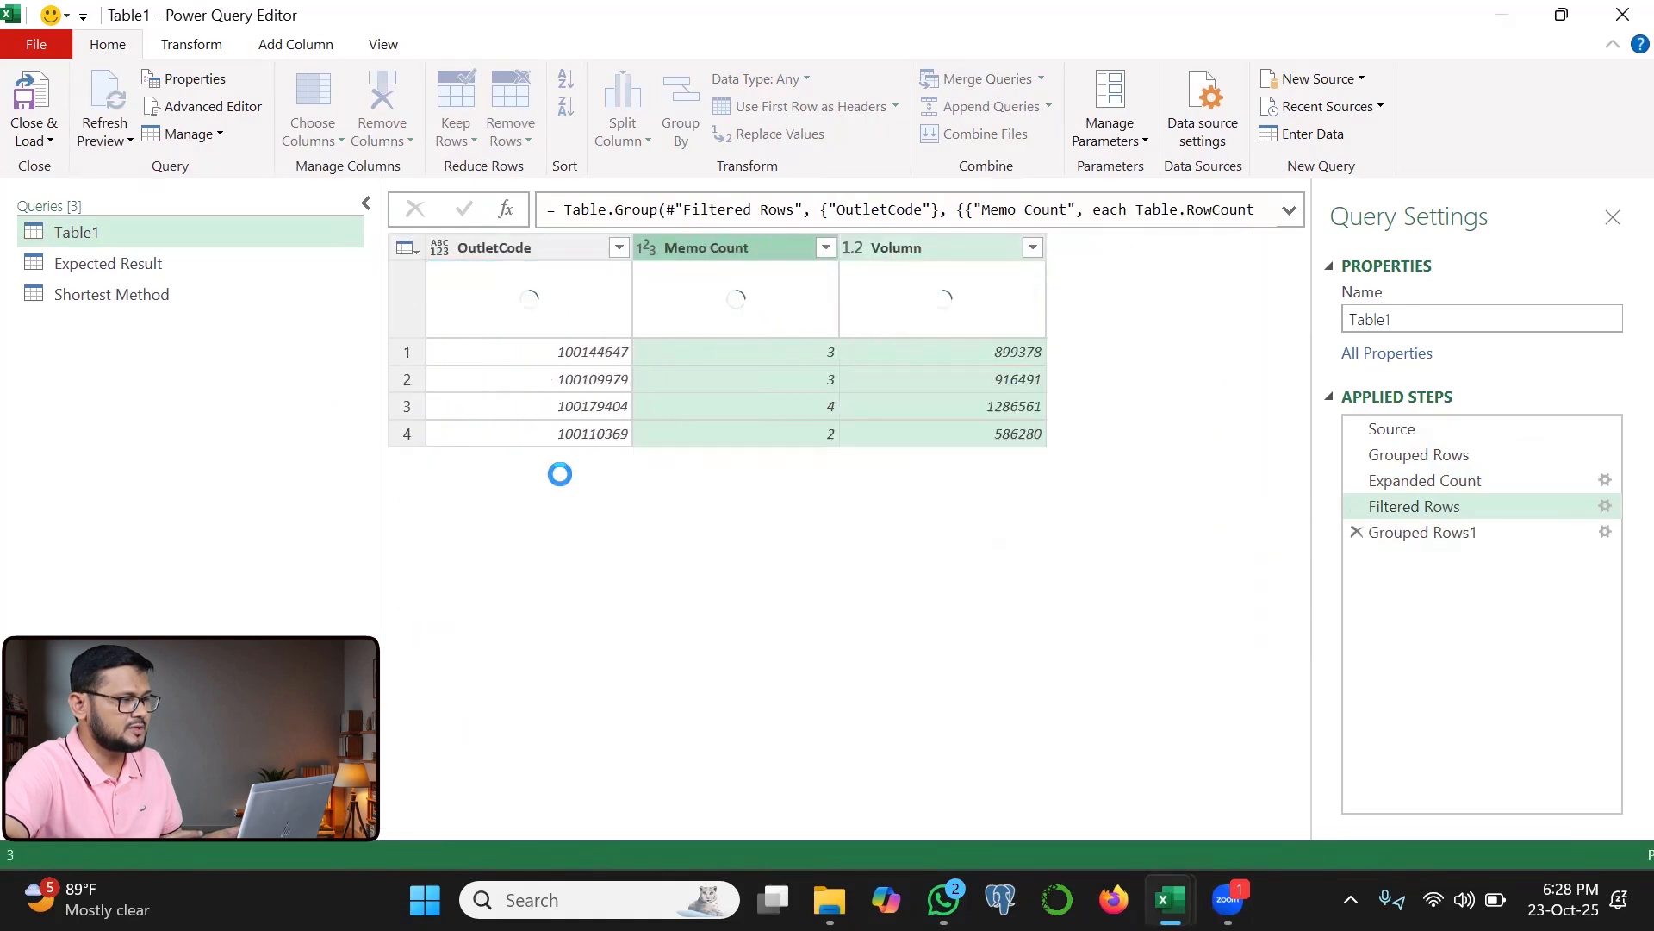
{"action": "mouse_move", "coordinate": [561, 364]}
{"action": "left_mouse_down"}
{"action": "mouse_move", "coordinate": [830, 405]}
{"action": "mouse_move", "coordinate": [774, 381]}
{"action": "mouse_move", "coordinate": [971, 332]}
{"action": "left_mouse_up"}
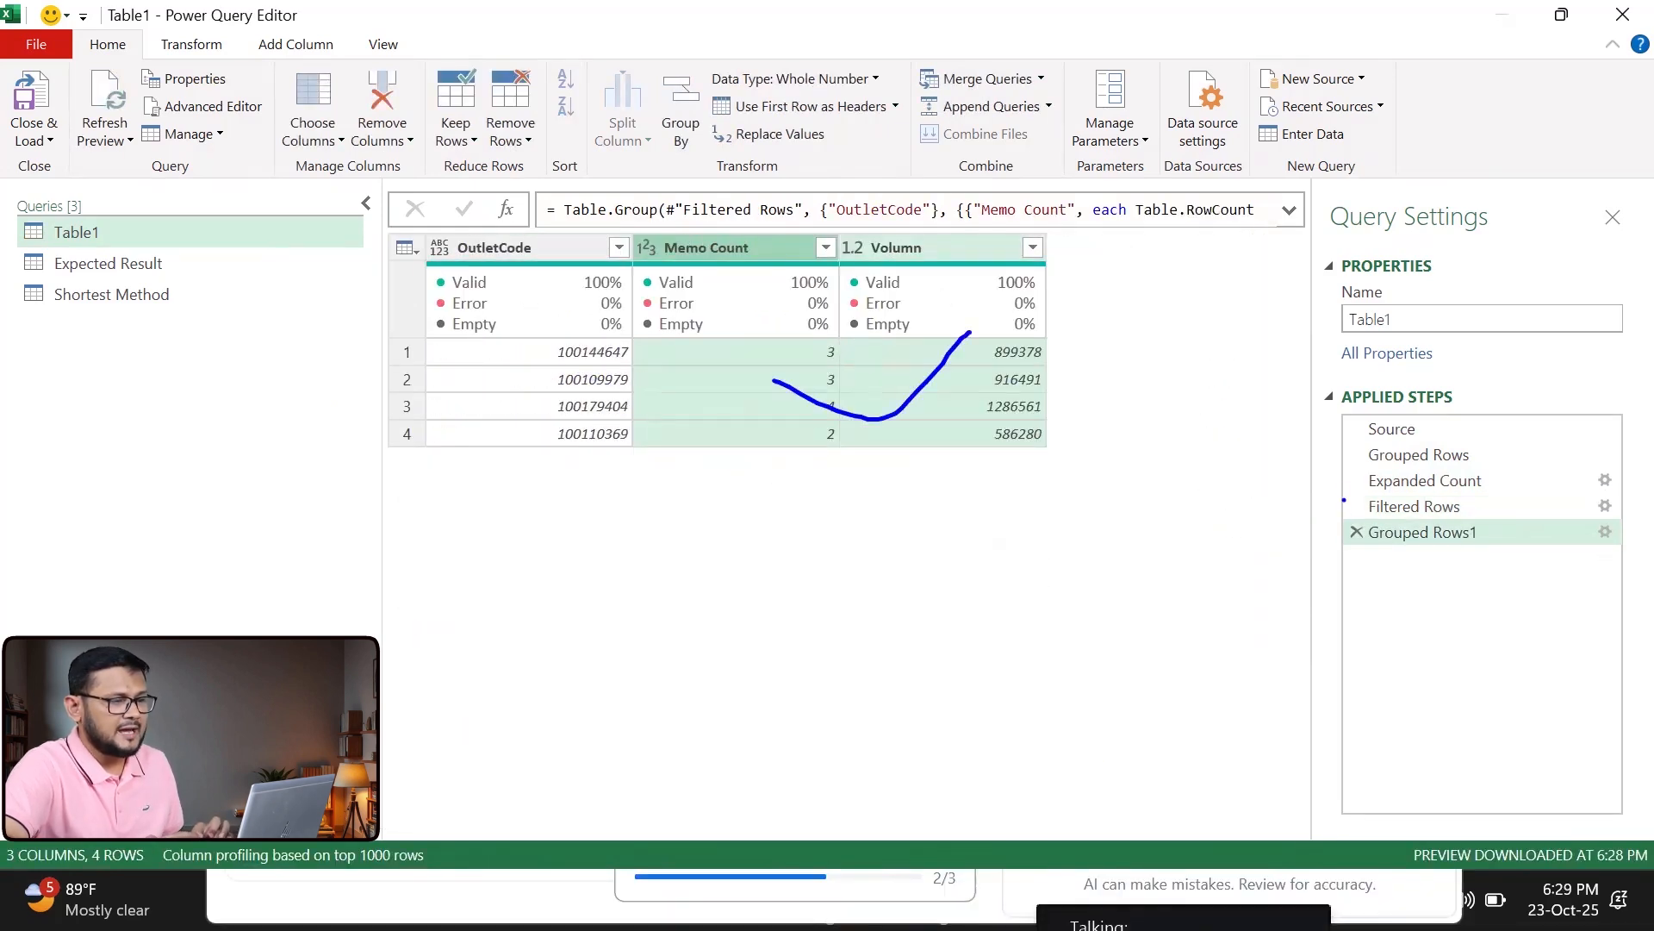
- Duplicate the Table1 query with all its applied steps
{"action": "left_click_drag", "start_coordinate": [1357, 450], "coordinate": [1349, 579]}
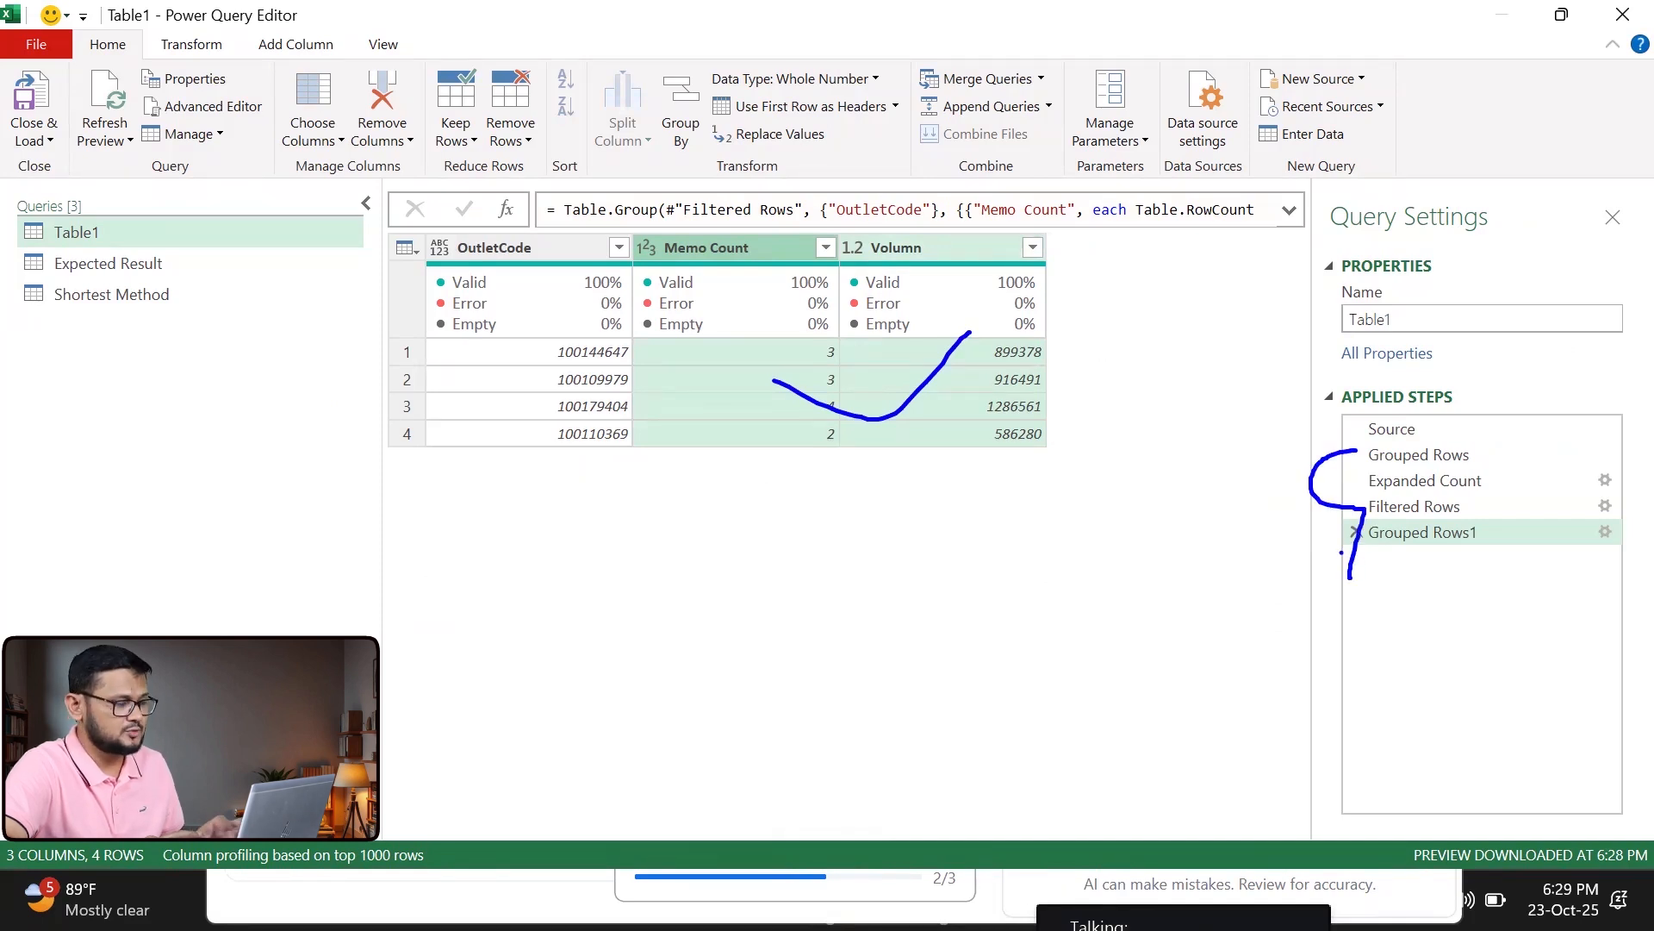
{"action": "right_click", "coordinate": [79, 236]}
{"action": "left_click", "coordinate": [148, 365]}
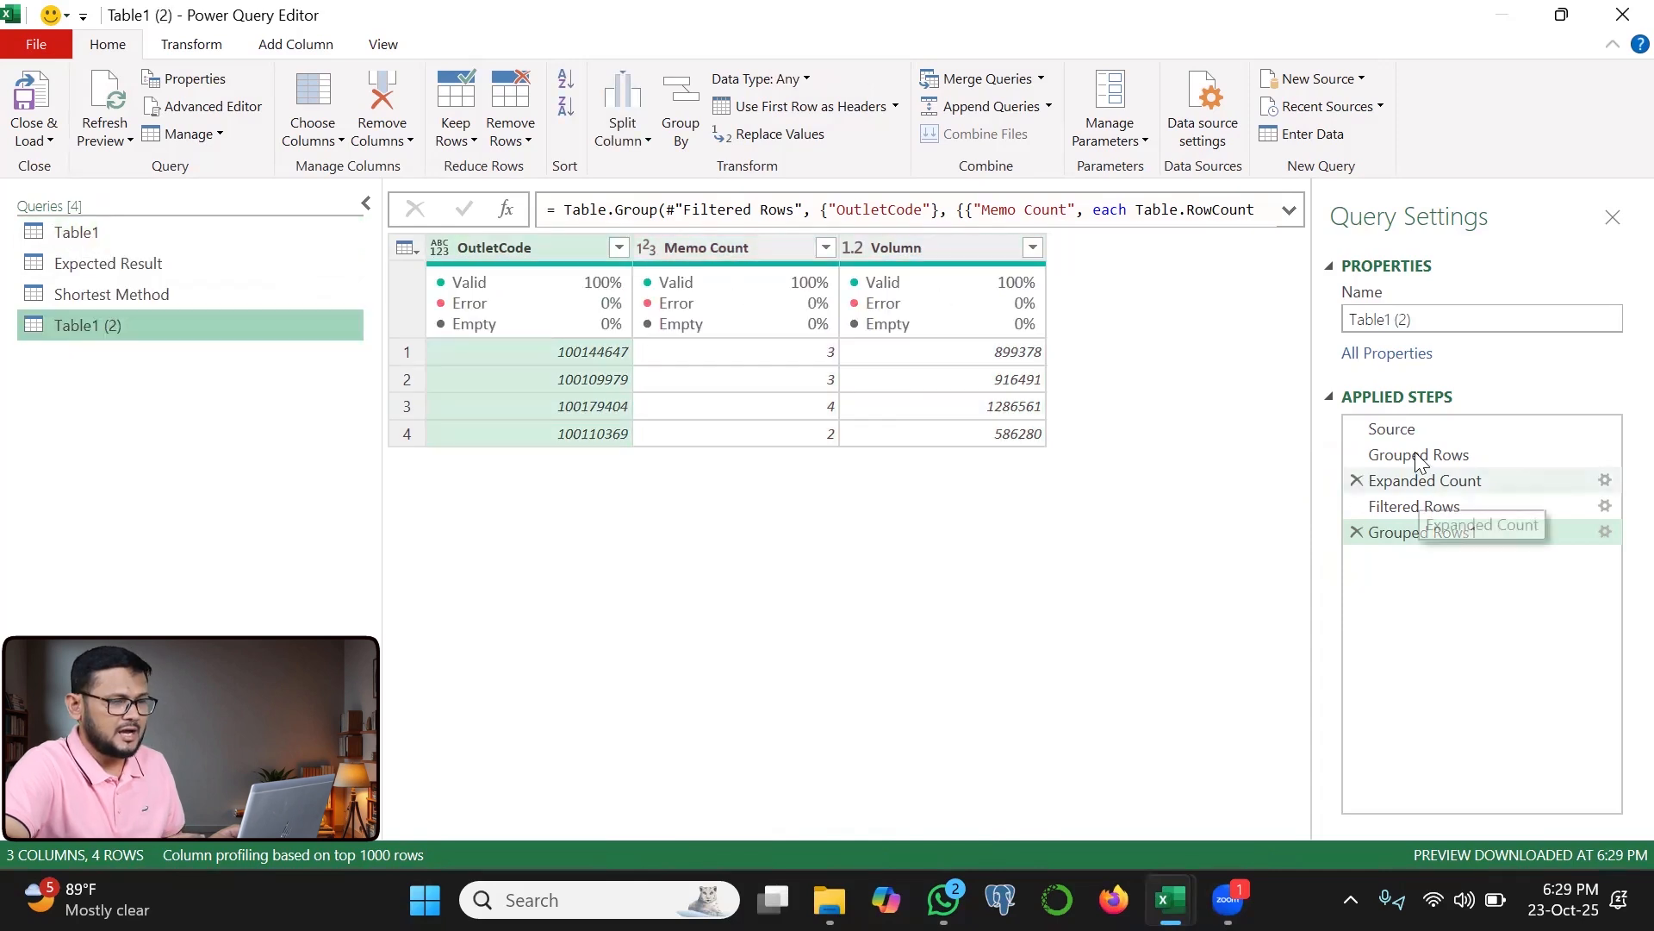
- Delete the first Grouped Rows step and all steps following it in the Table1 (2) query, keeping only Source
{"action": "right_click", "coordinate": [1415, 451]}
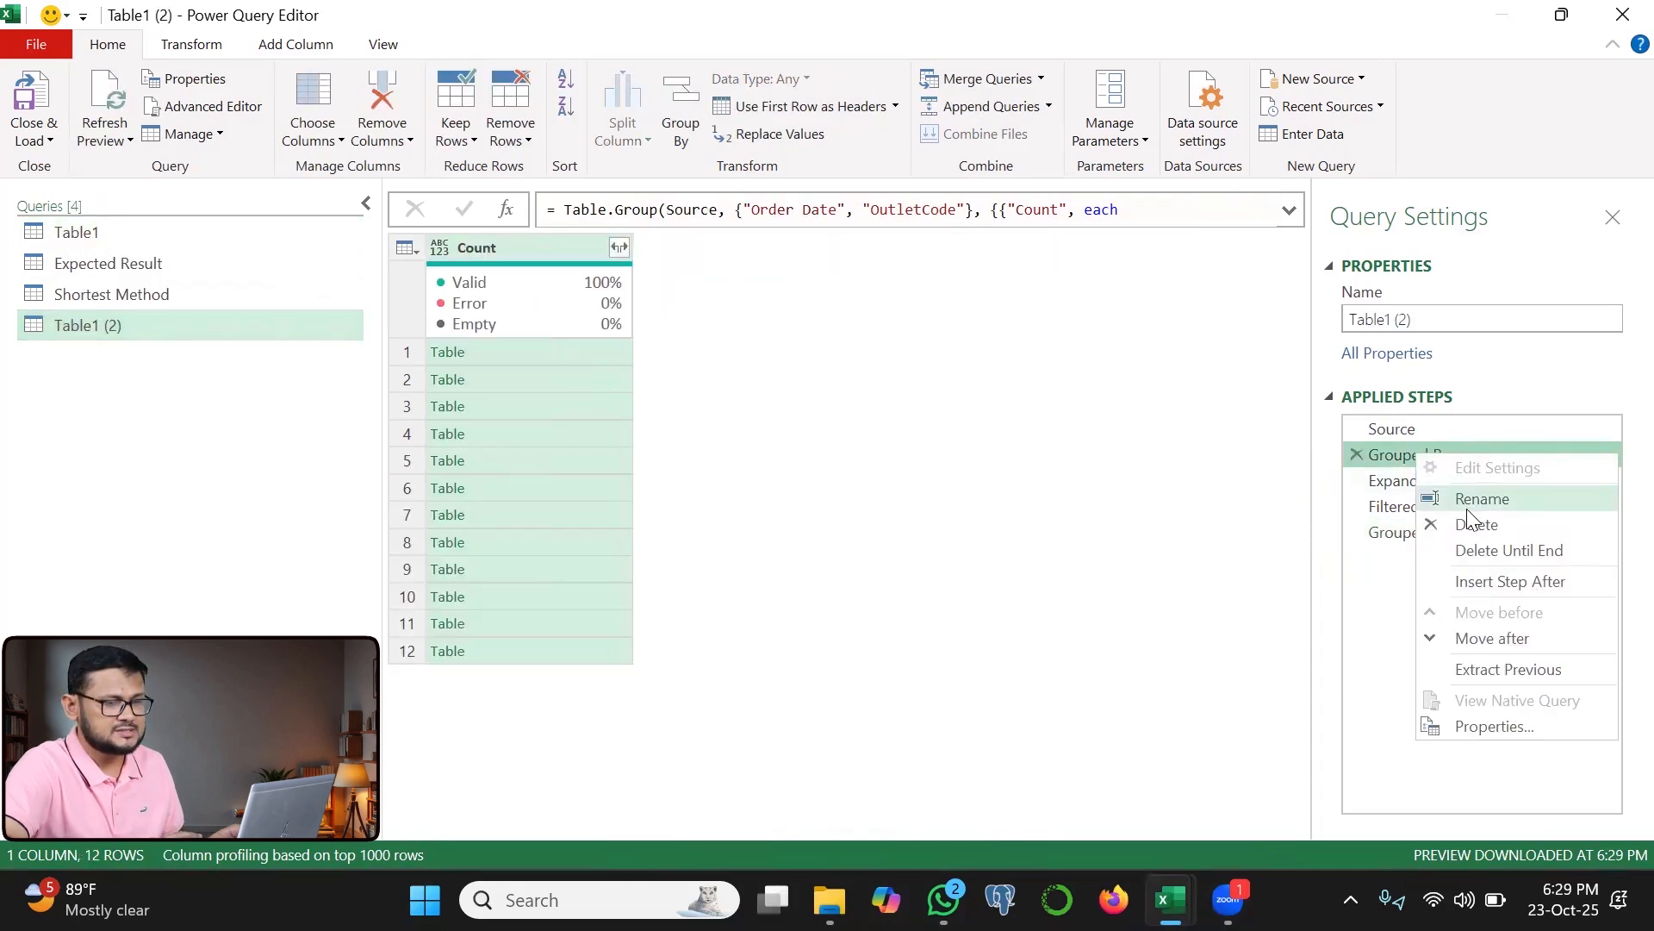
{"action": "left_click", "coordinate": [1487, 550]}
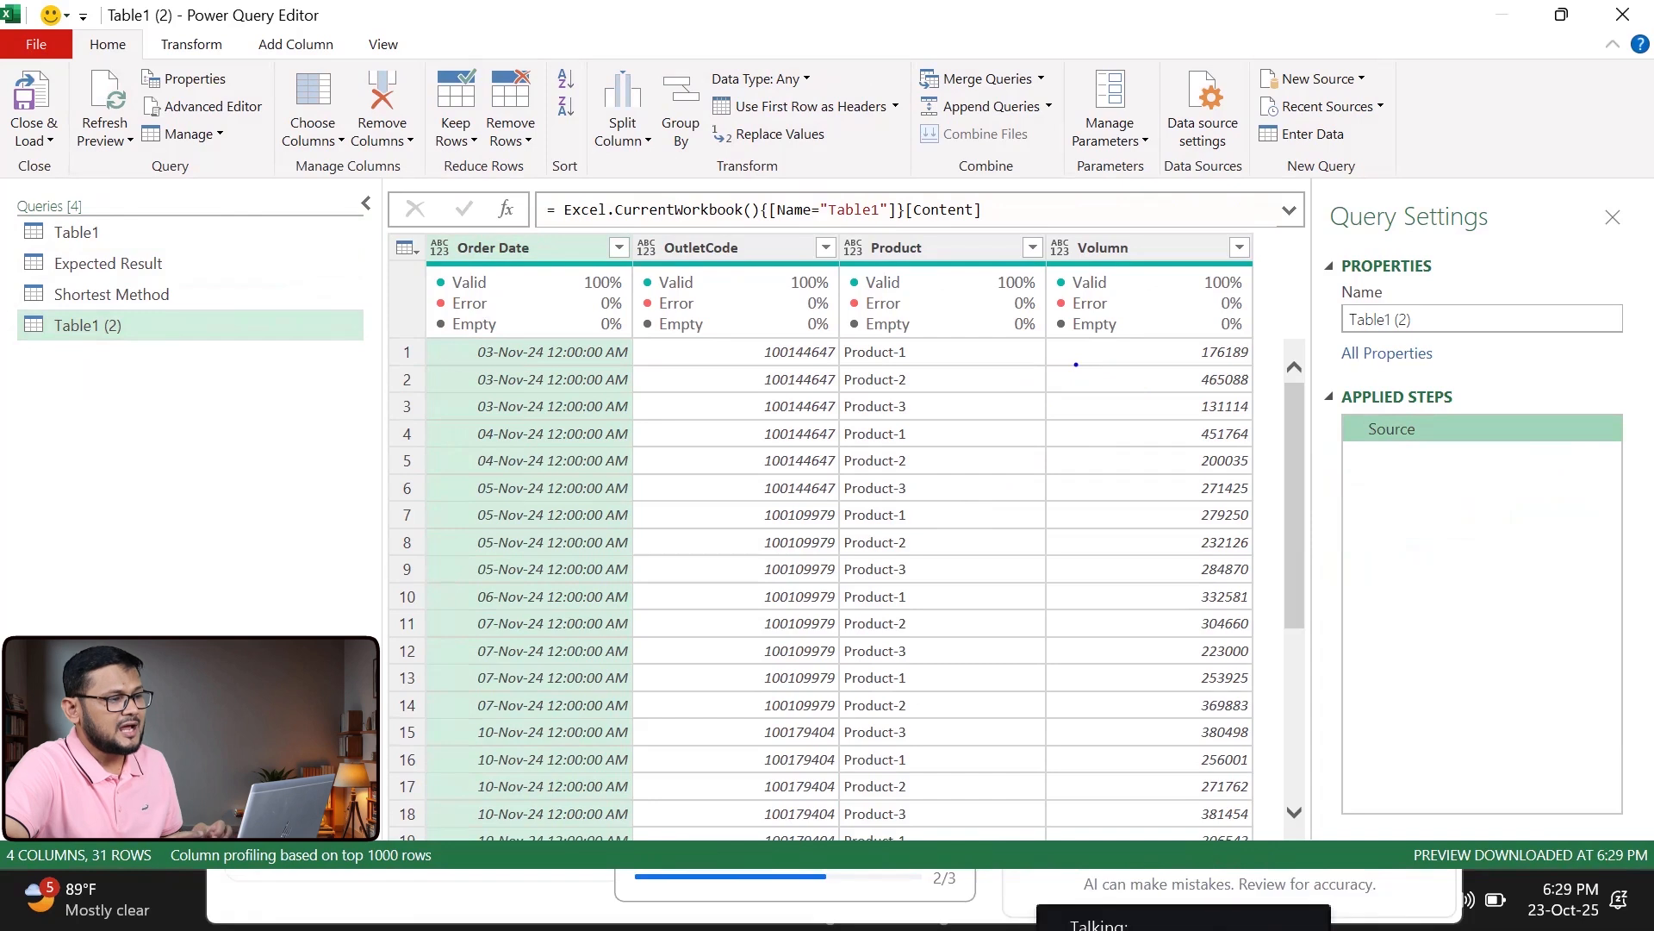
{"action": "mouse_move", "coordinate": [1040, 369]}
{"action": "left_mouse_down"}
{"action": "mouse_move", "coordinate": [1254, 358]}
{"action": "mouse_move", "coordinate": [1210, 328]}
{"action": "mouse_move", "coordinate": [1082, 323]}
{"action": "mouse_move", "coordinate": [1066, 349]}
{"action": "left_mouse_up"}
{"action": "left_click_drag", "start_coordinate": [749, 348], "coordinate": [753, 410]}
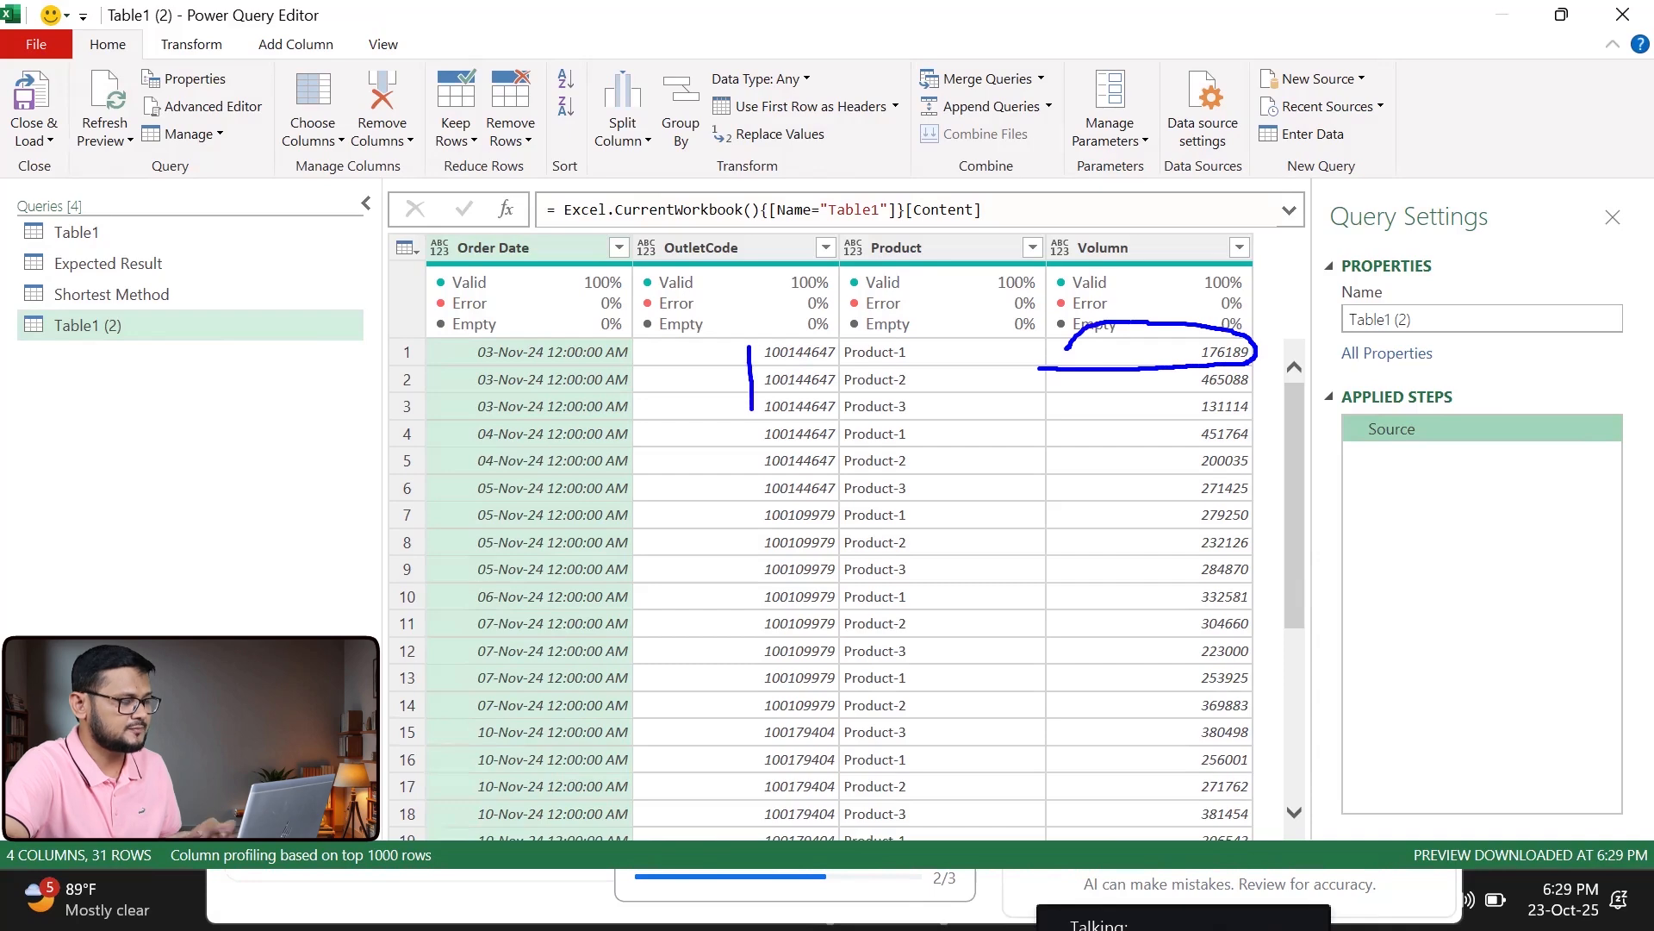
- Start a custom column whose formula calls Table.SelectRows with Source as its table argument
{"action": "left_click", "coordinate": [279, 48]}
{"action": "left_click", "coordinate": [105, 110]}
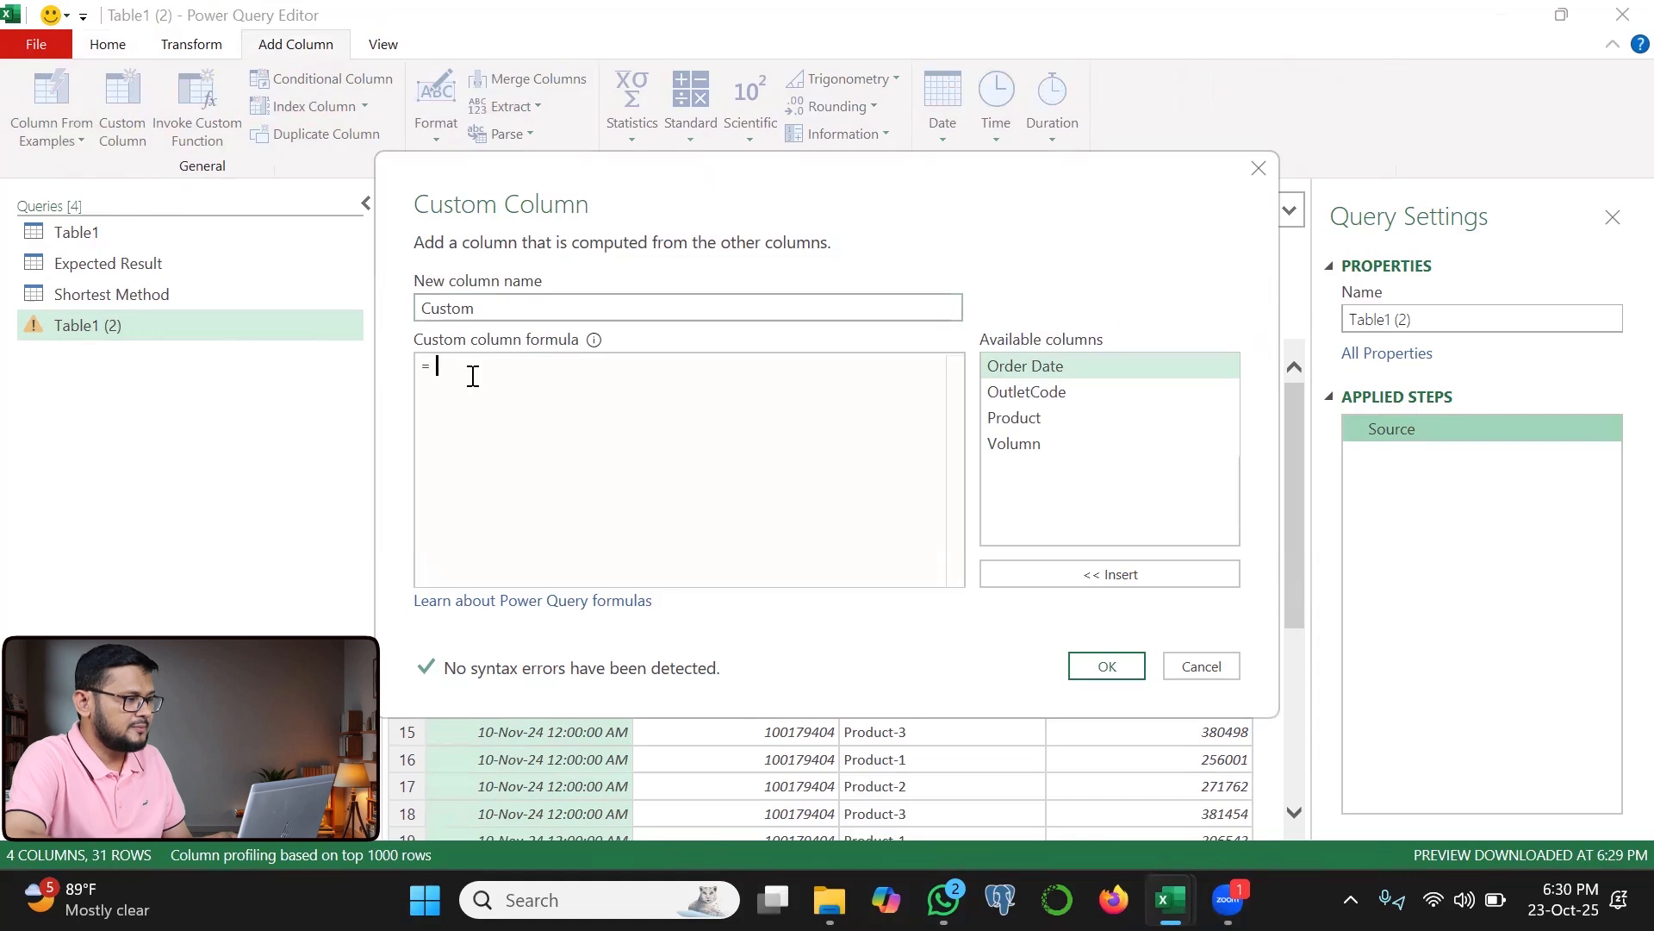
{"action": "type", "text": ".selec"}
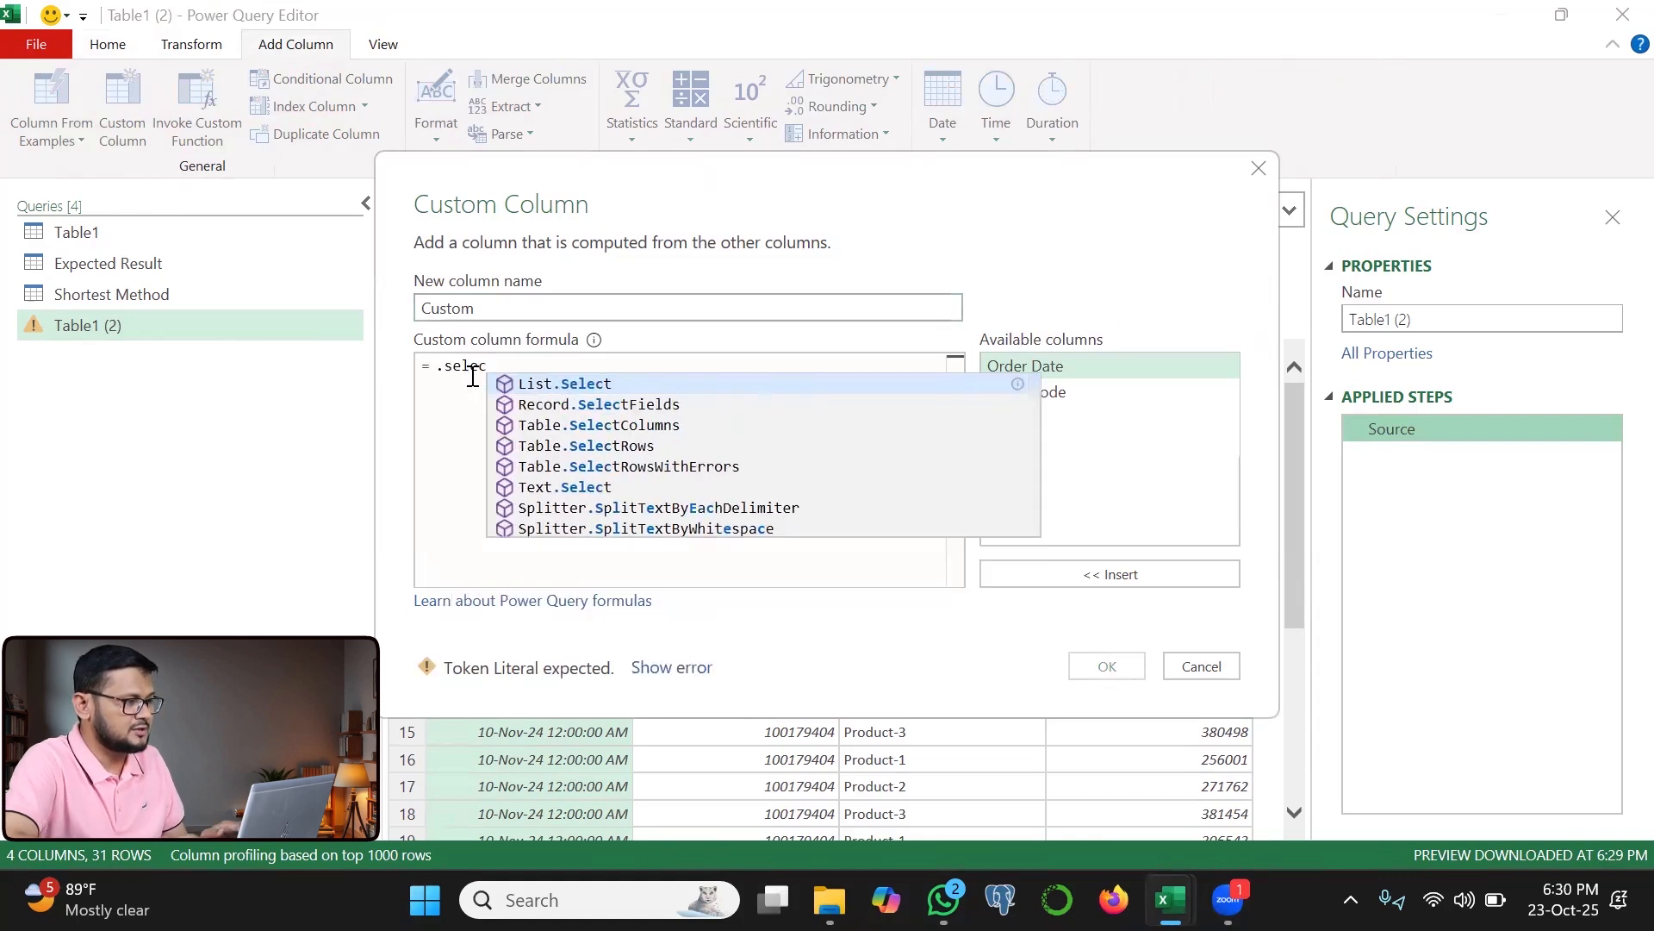
{"action": "left_click", "coordinate": [586, 447]}
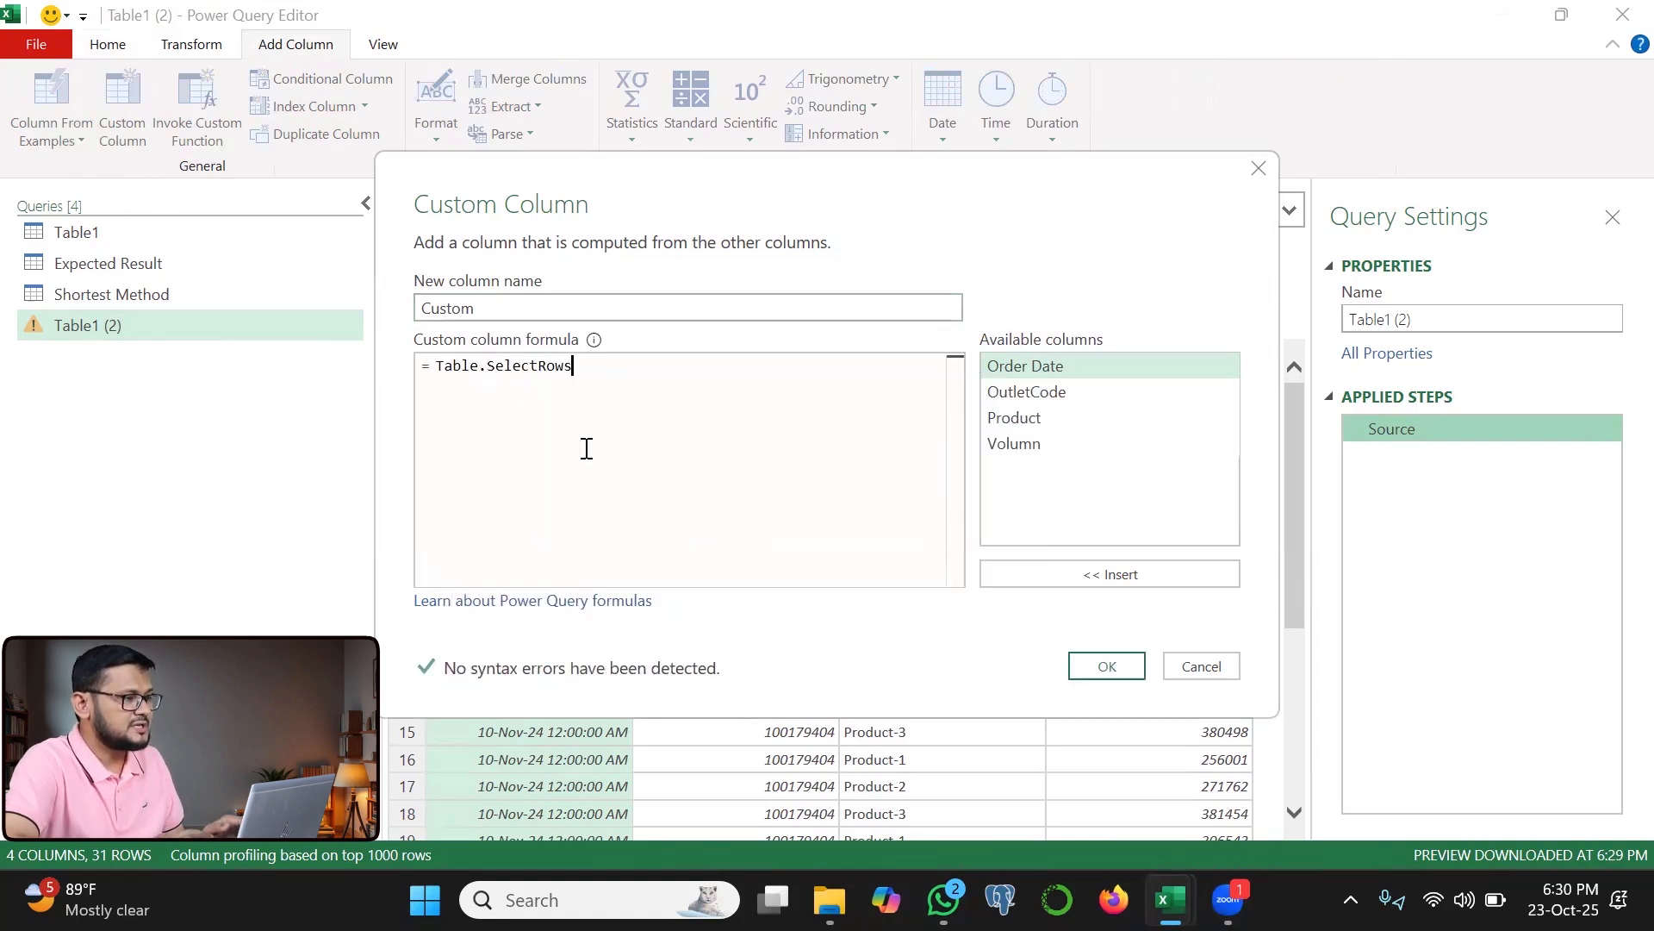
{"action": "type", "text": "("}
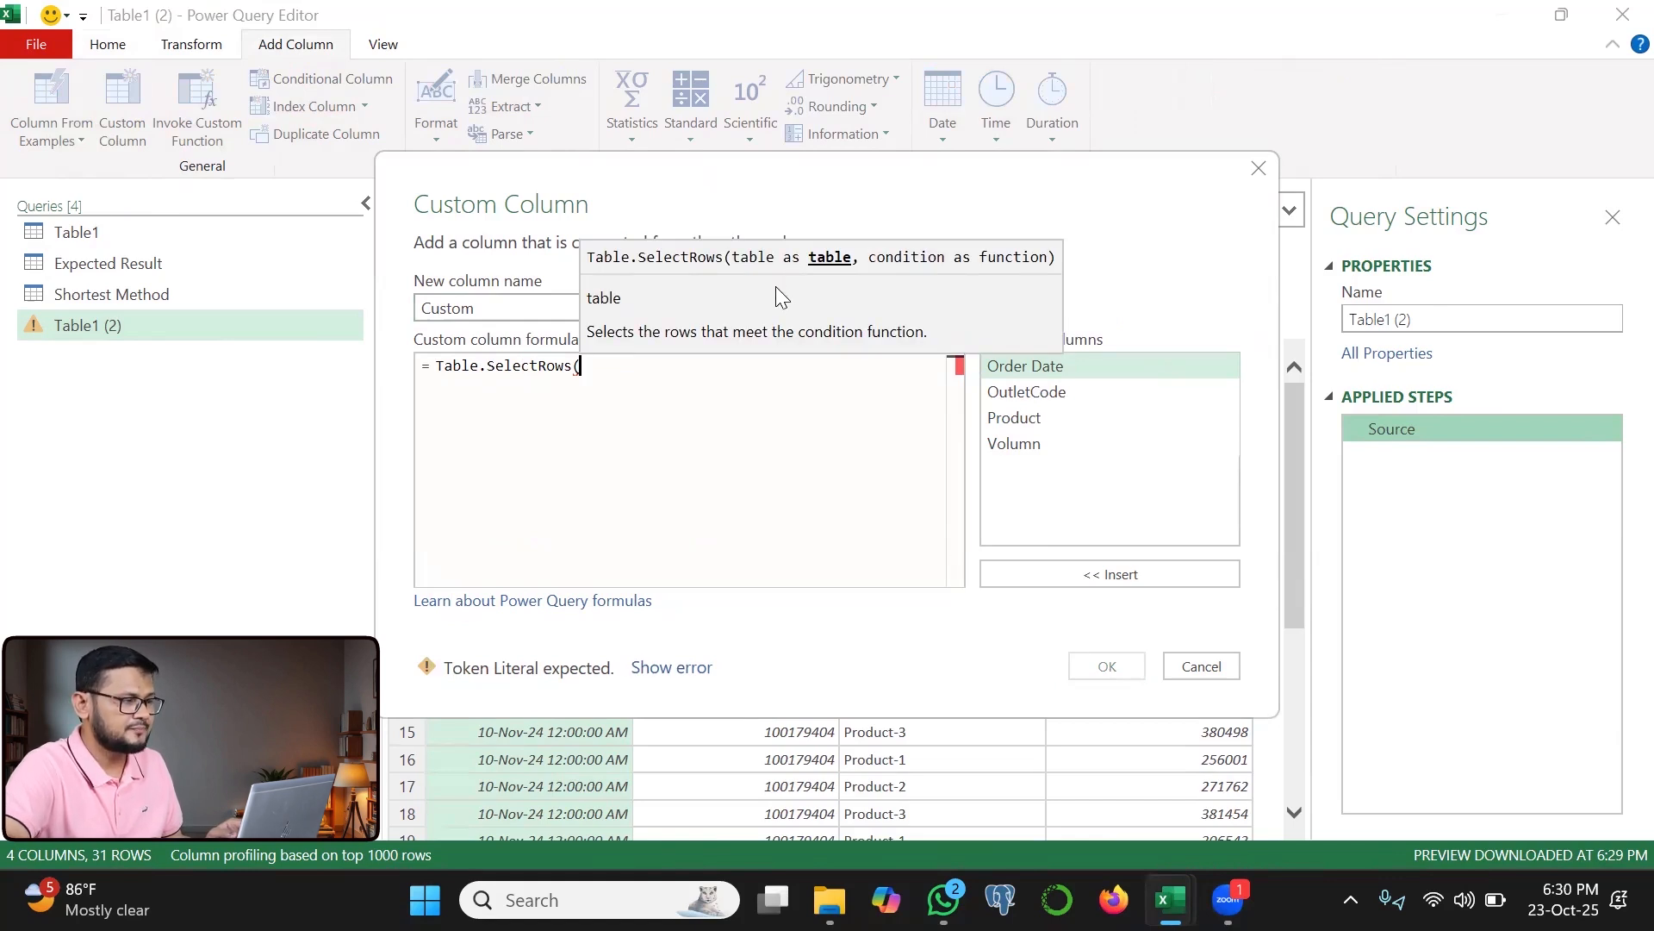
{"action": "type", "text": "Sou"}
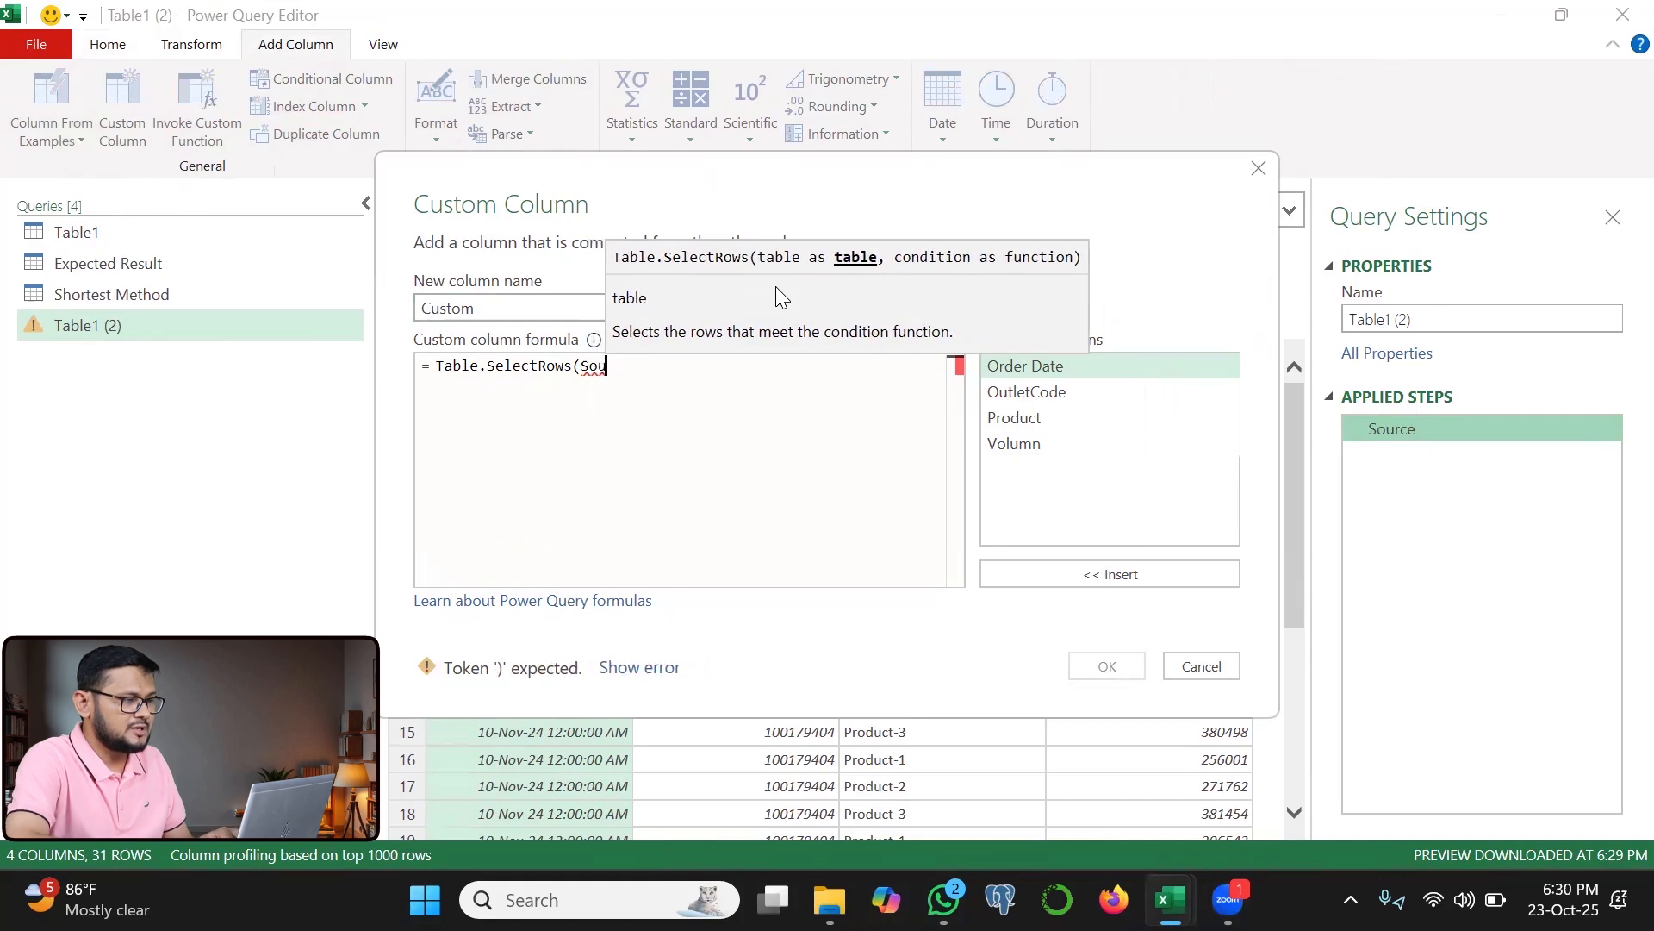
{"action": "type", "text": "rce"}
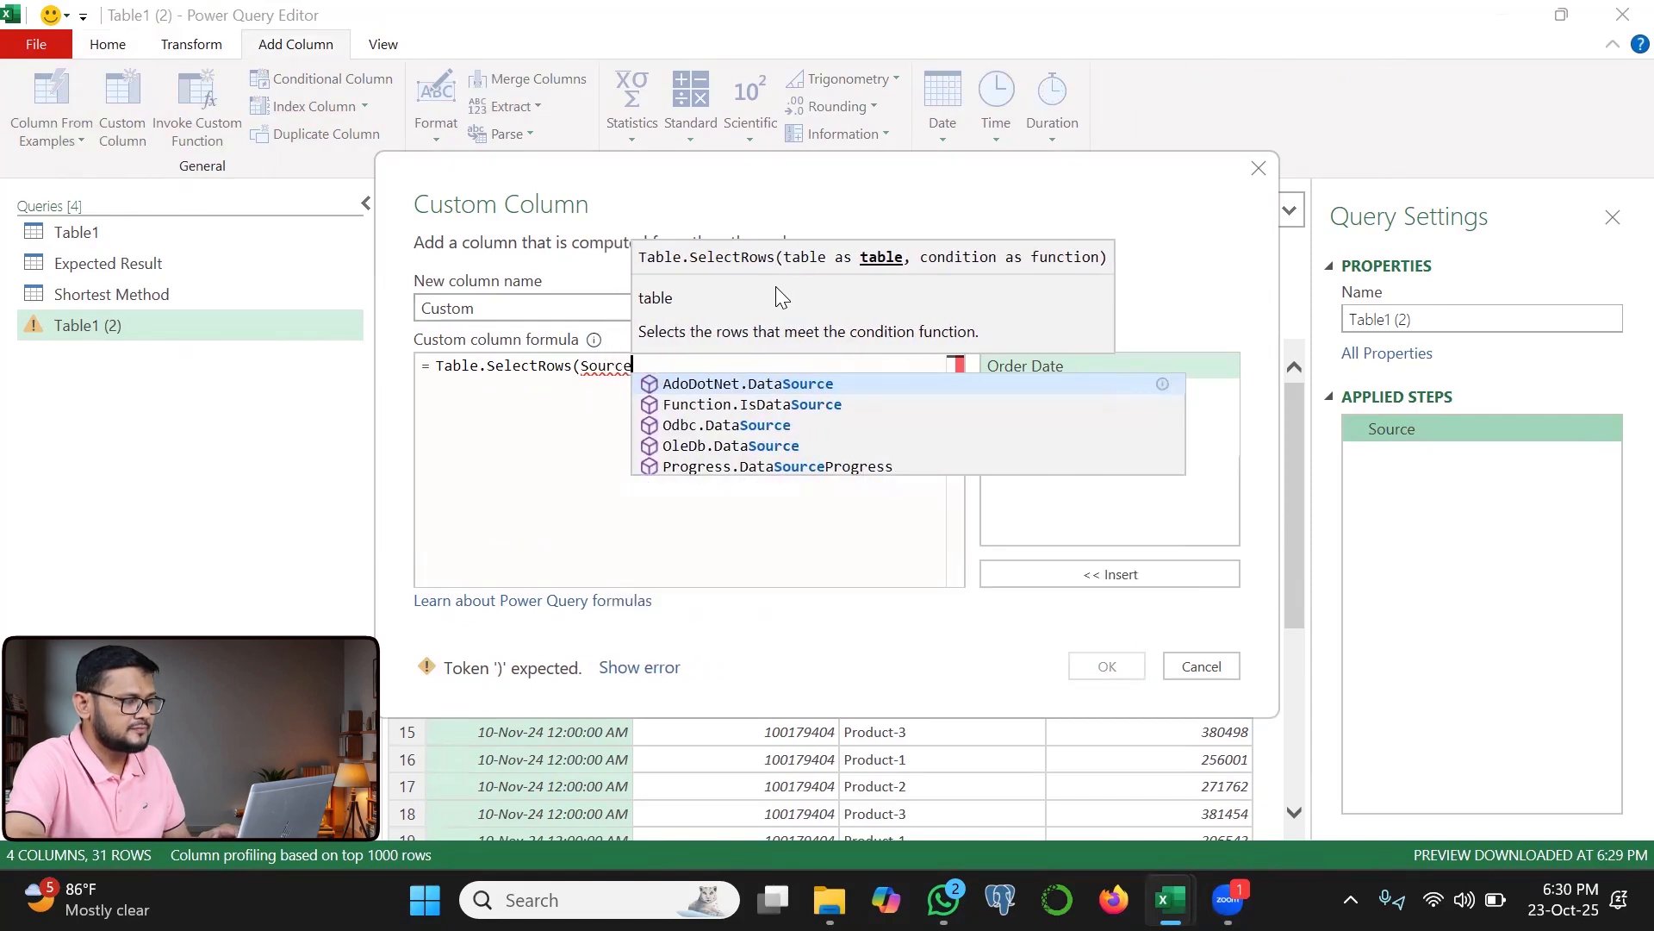
{"action": "type", "text": ","}
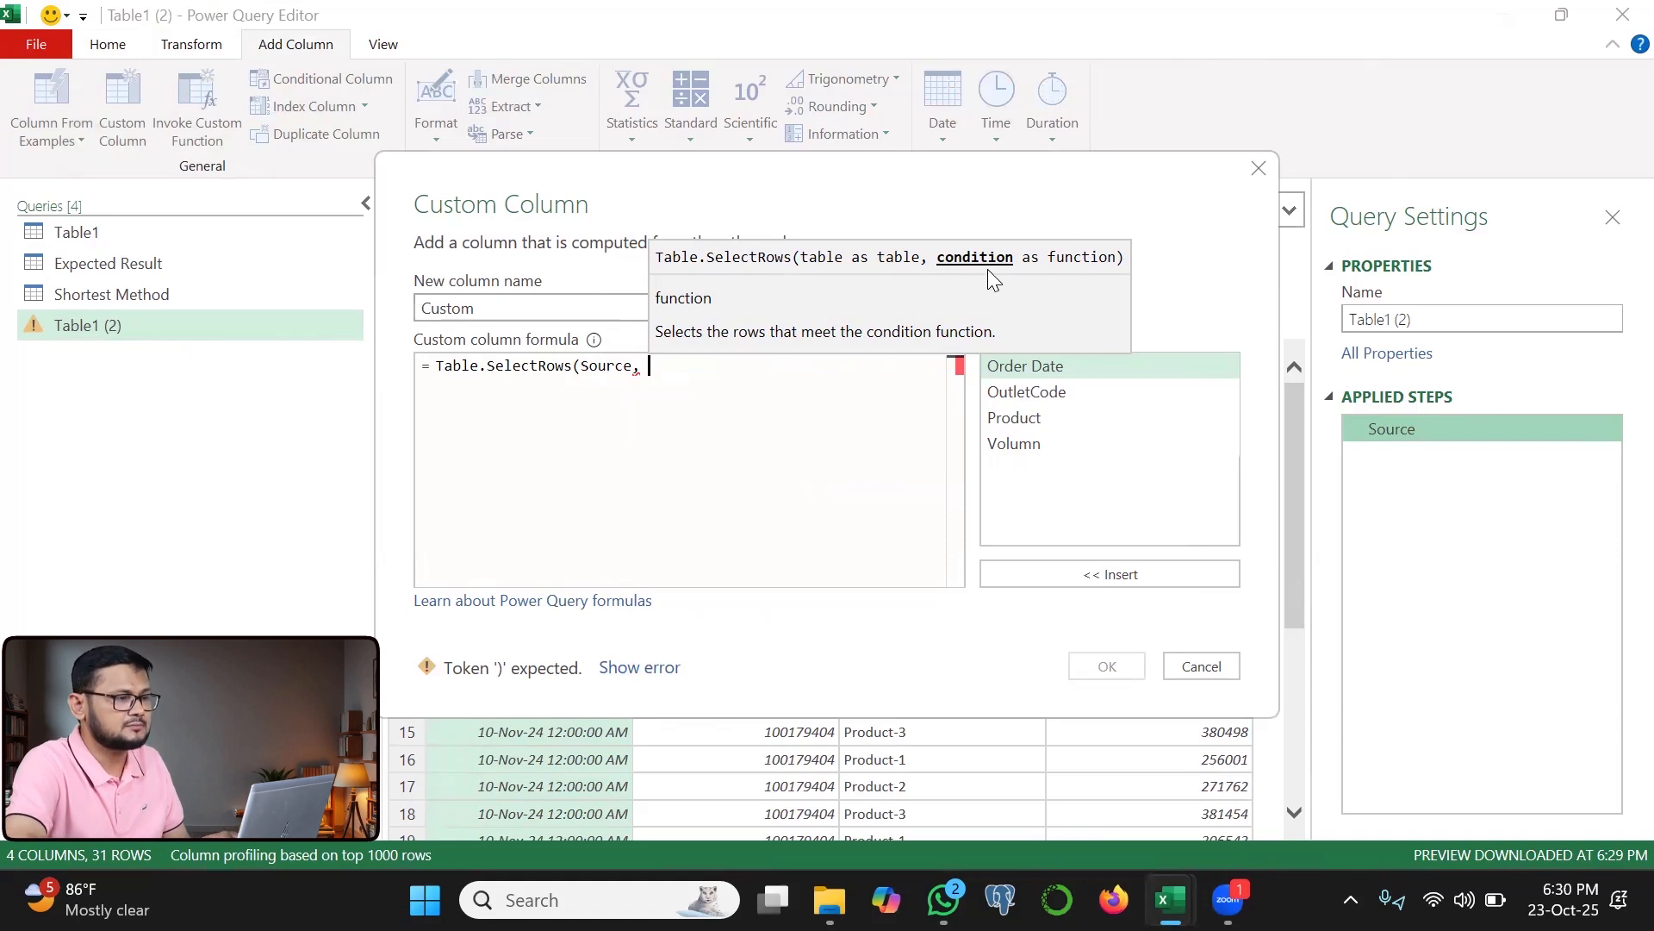
{"action": "type", "text": " each"}
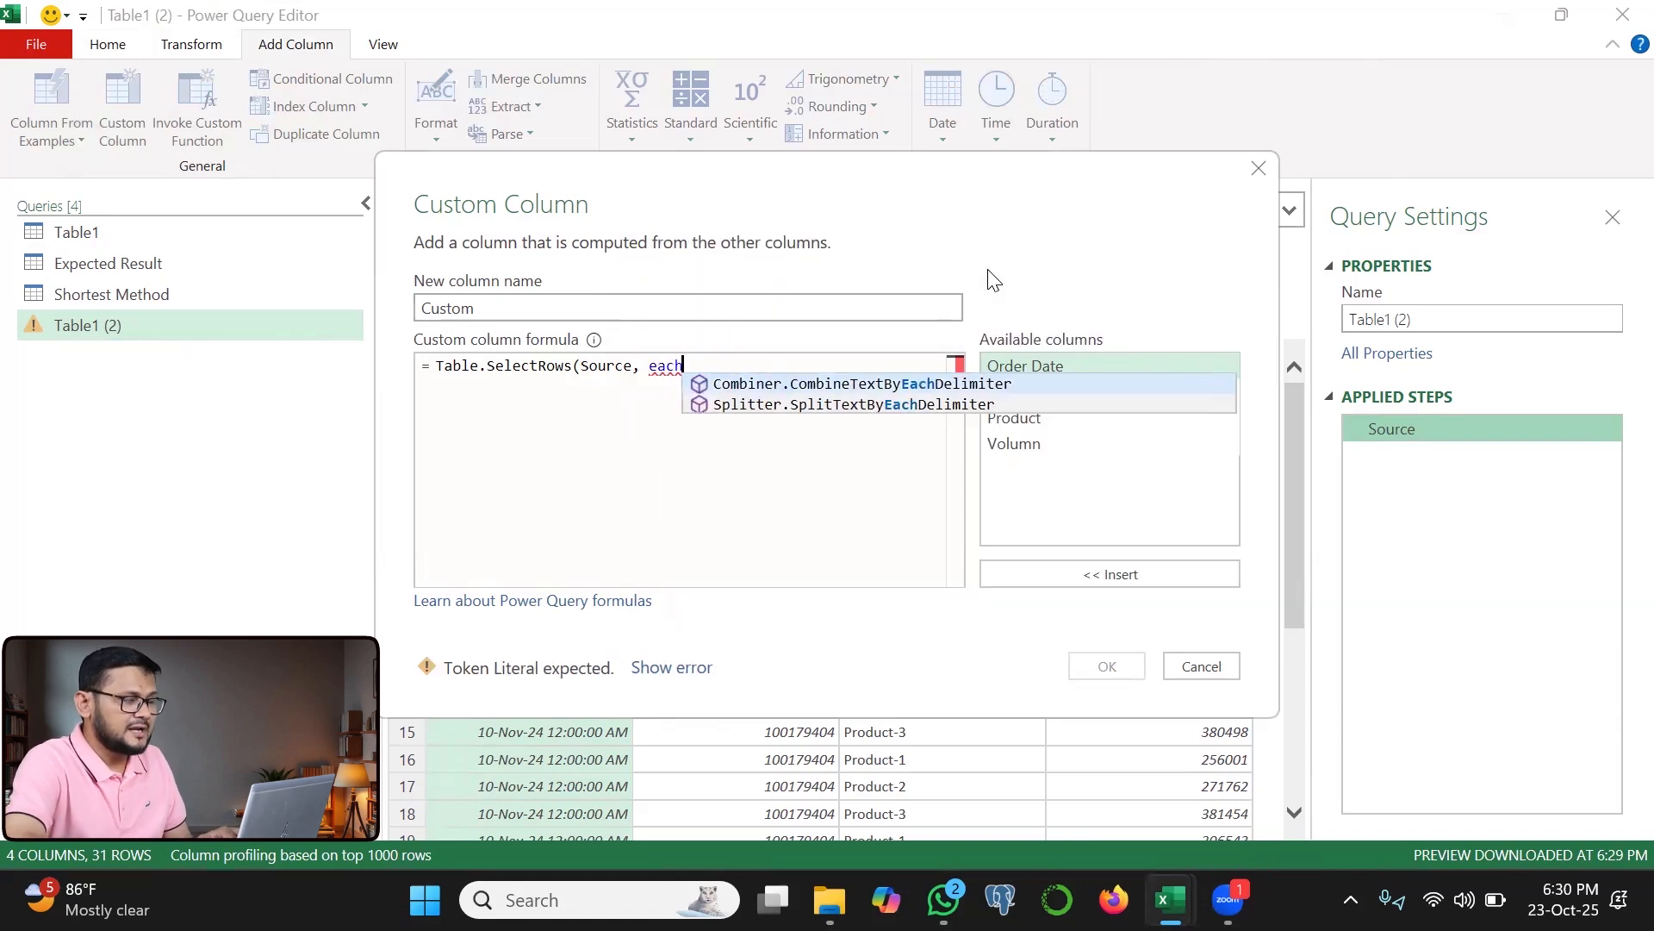
{"action": "key", "text": "BackSpace"}
{"action": "key", "text": "BackSpace"}
{"action": "key", "text": "BackSpace"}
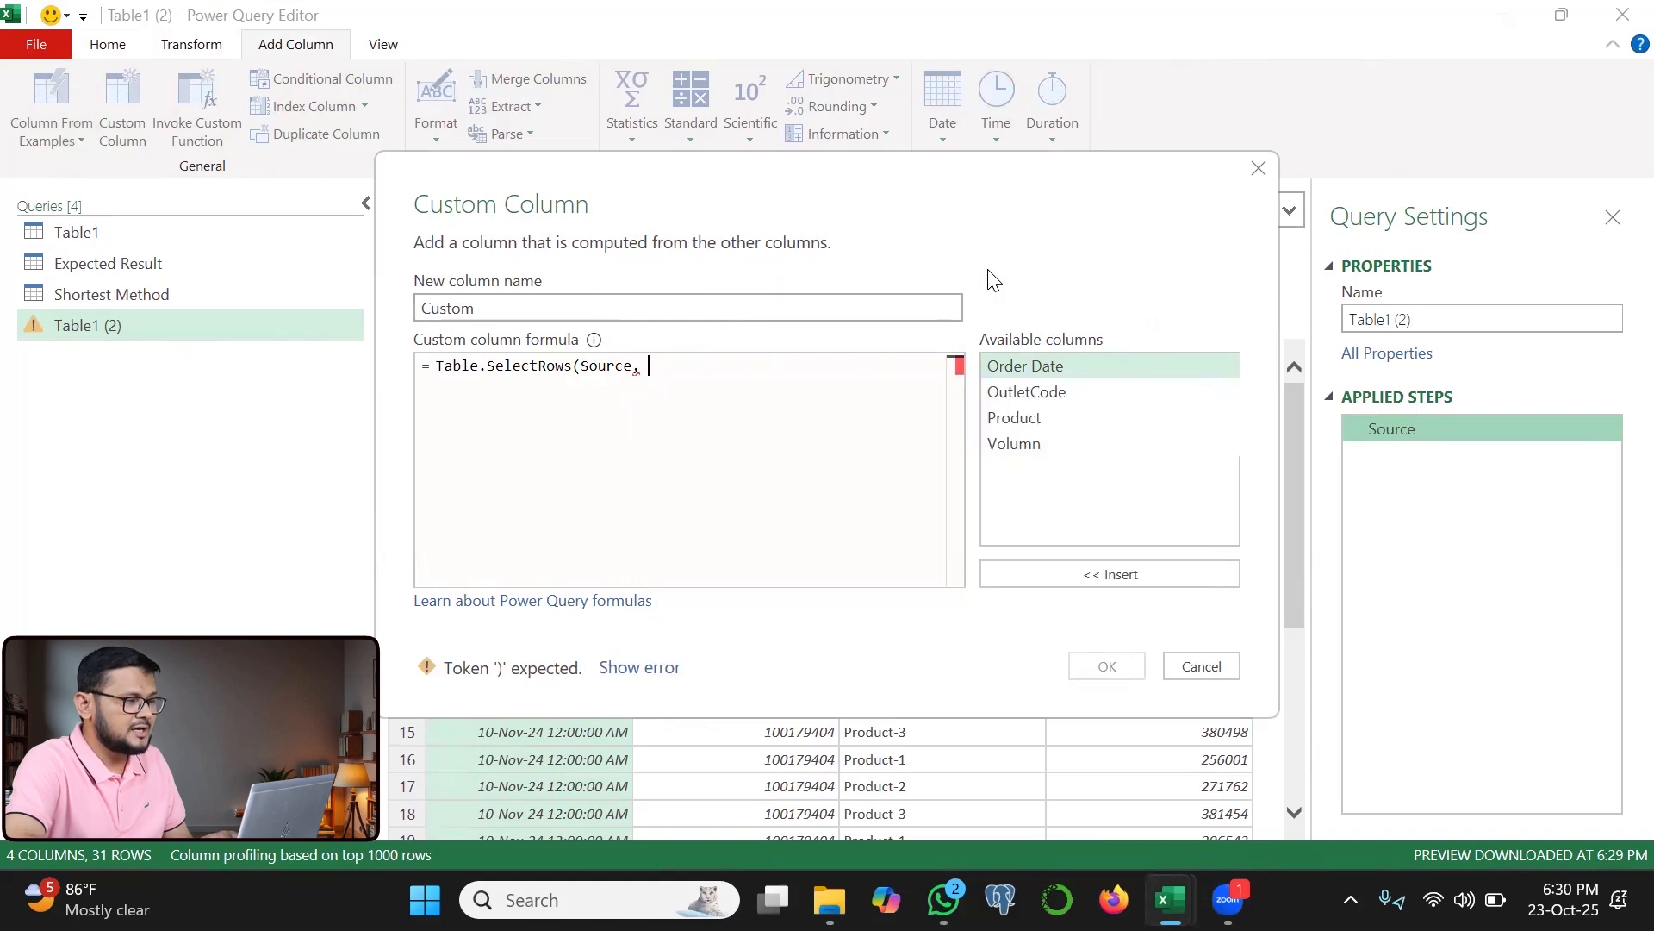
- Write the condition as a function (i) => that compares i[Order Date] with the current row's [Order Date]
{"action": "type", "text": "(i)"}
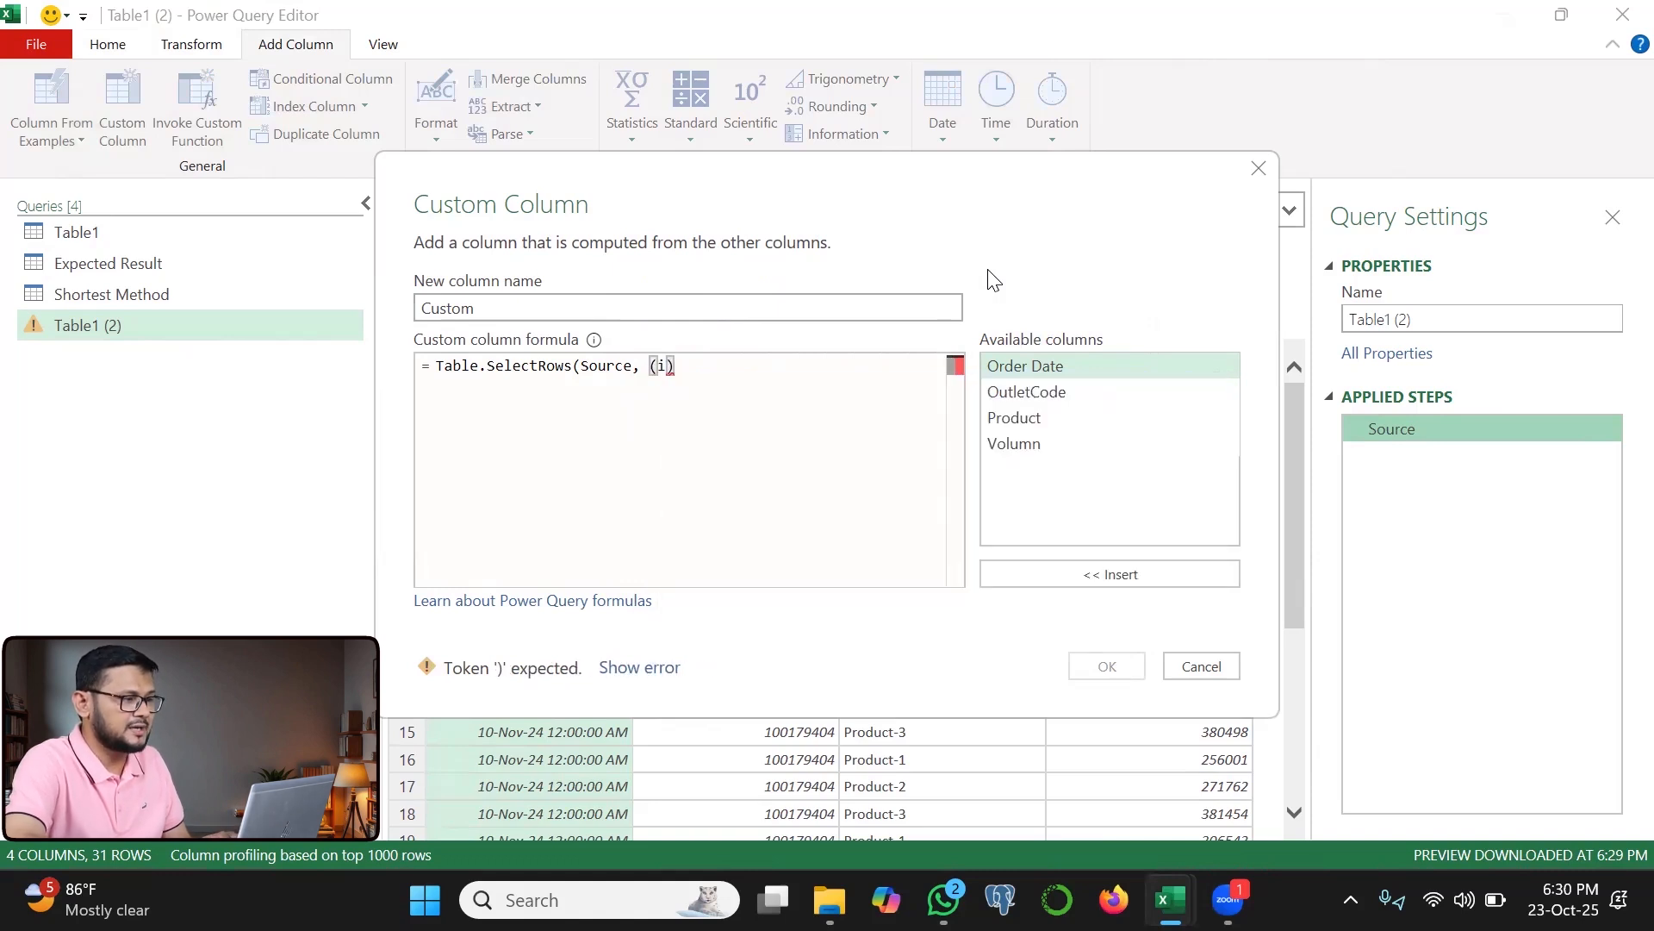
{"action": "type", "text": " =>"}
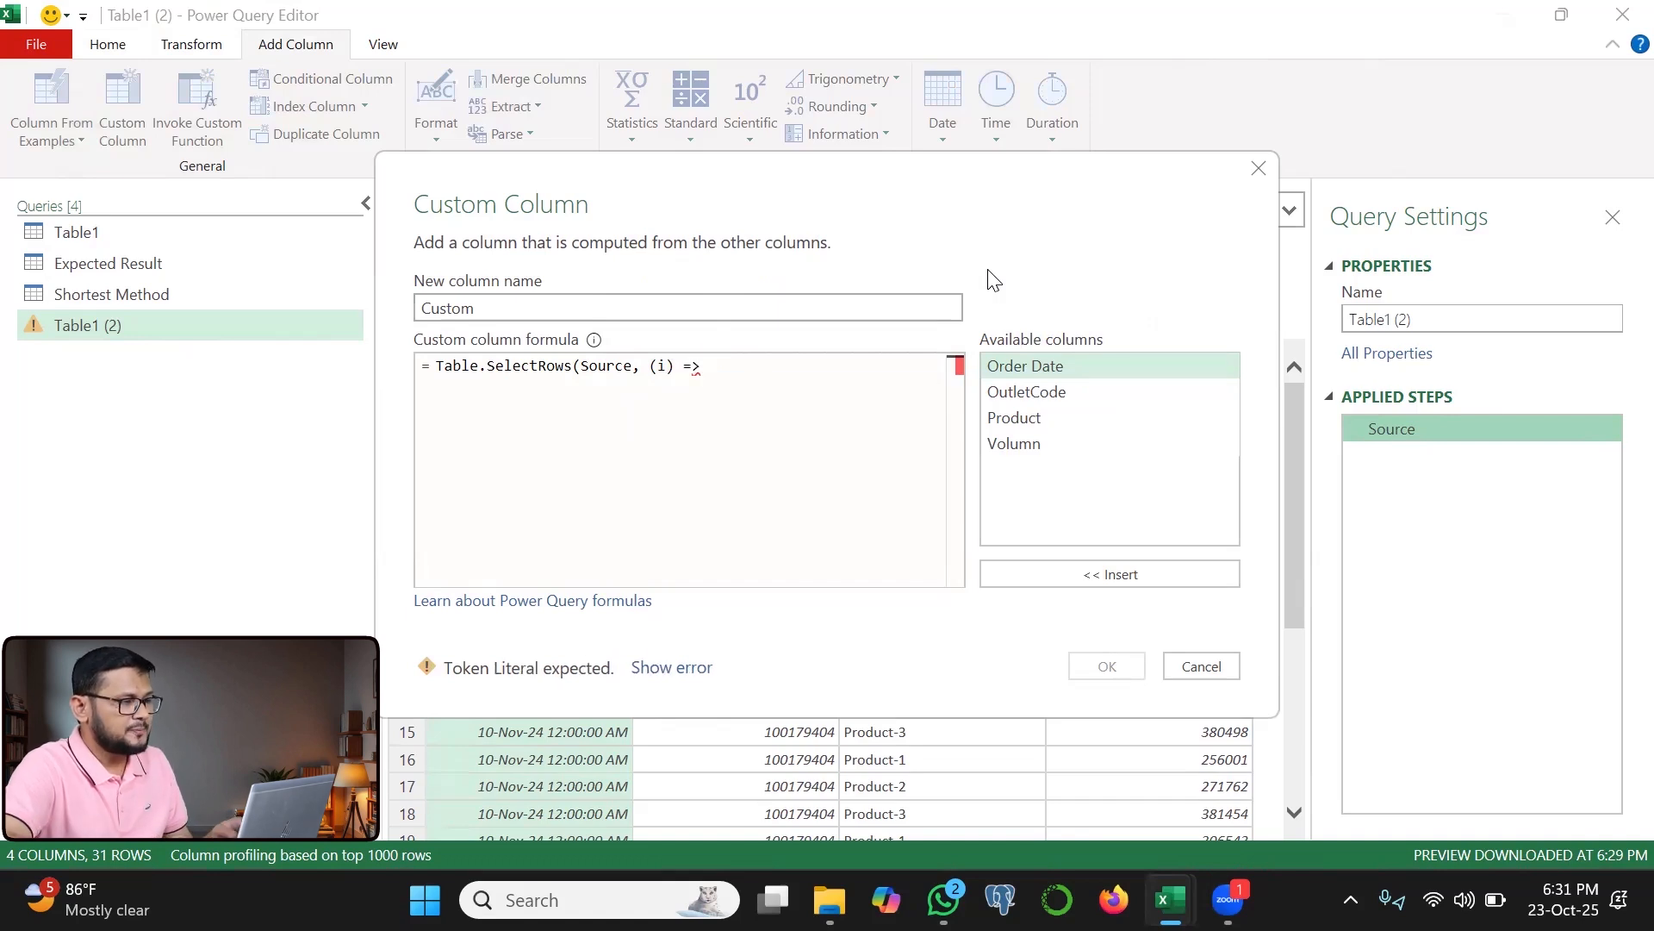
{"action": "left_click_drag", "start_coordinate": [979, 384], "coordinate": [1050, 377]}
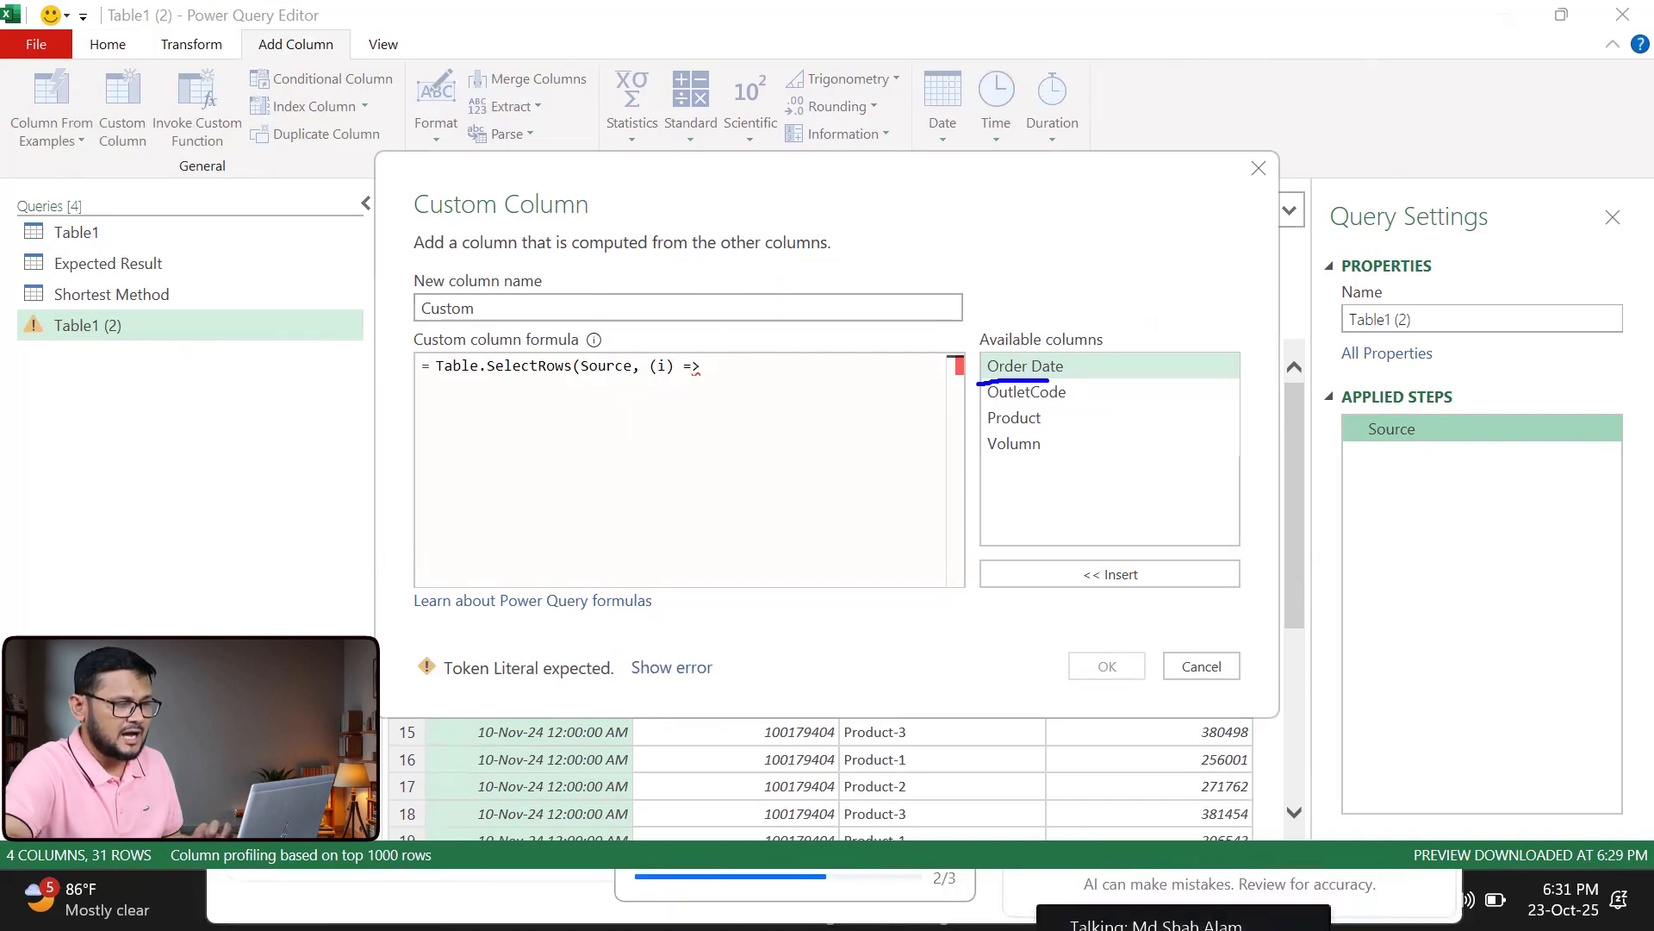
{"action": "type", "text": "i"}
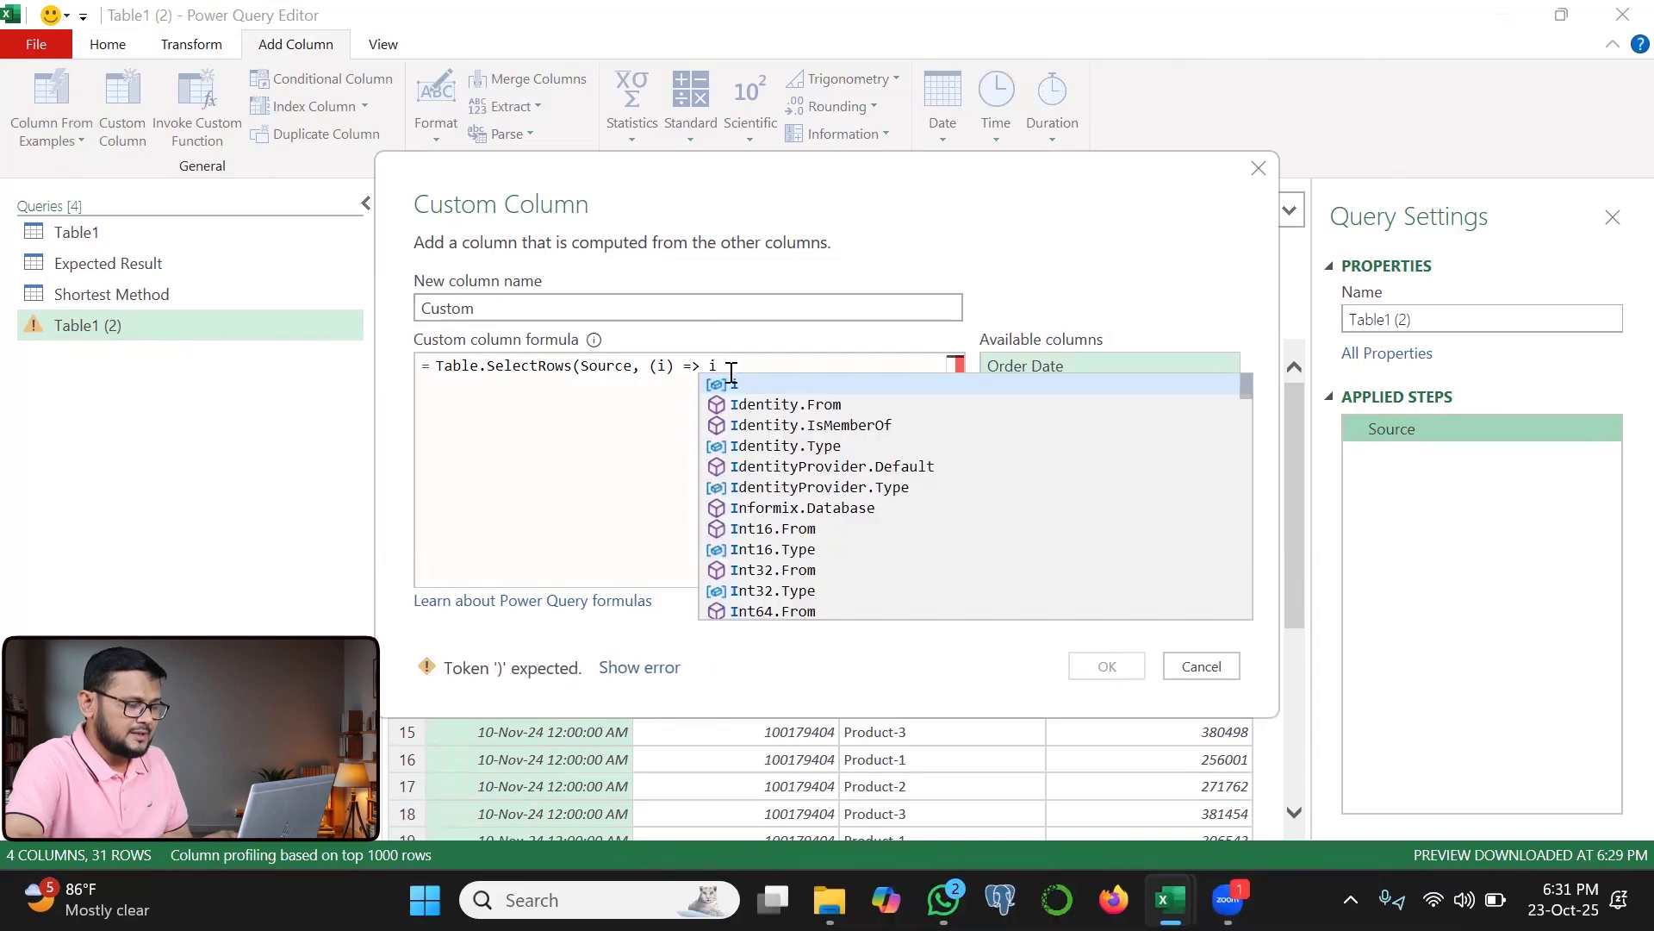
{"action": "left_click", "coordinate": [731, 370]}
{"action": "type", "text": "["}
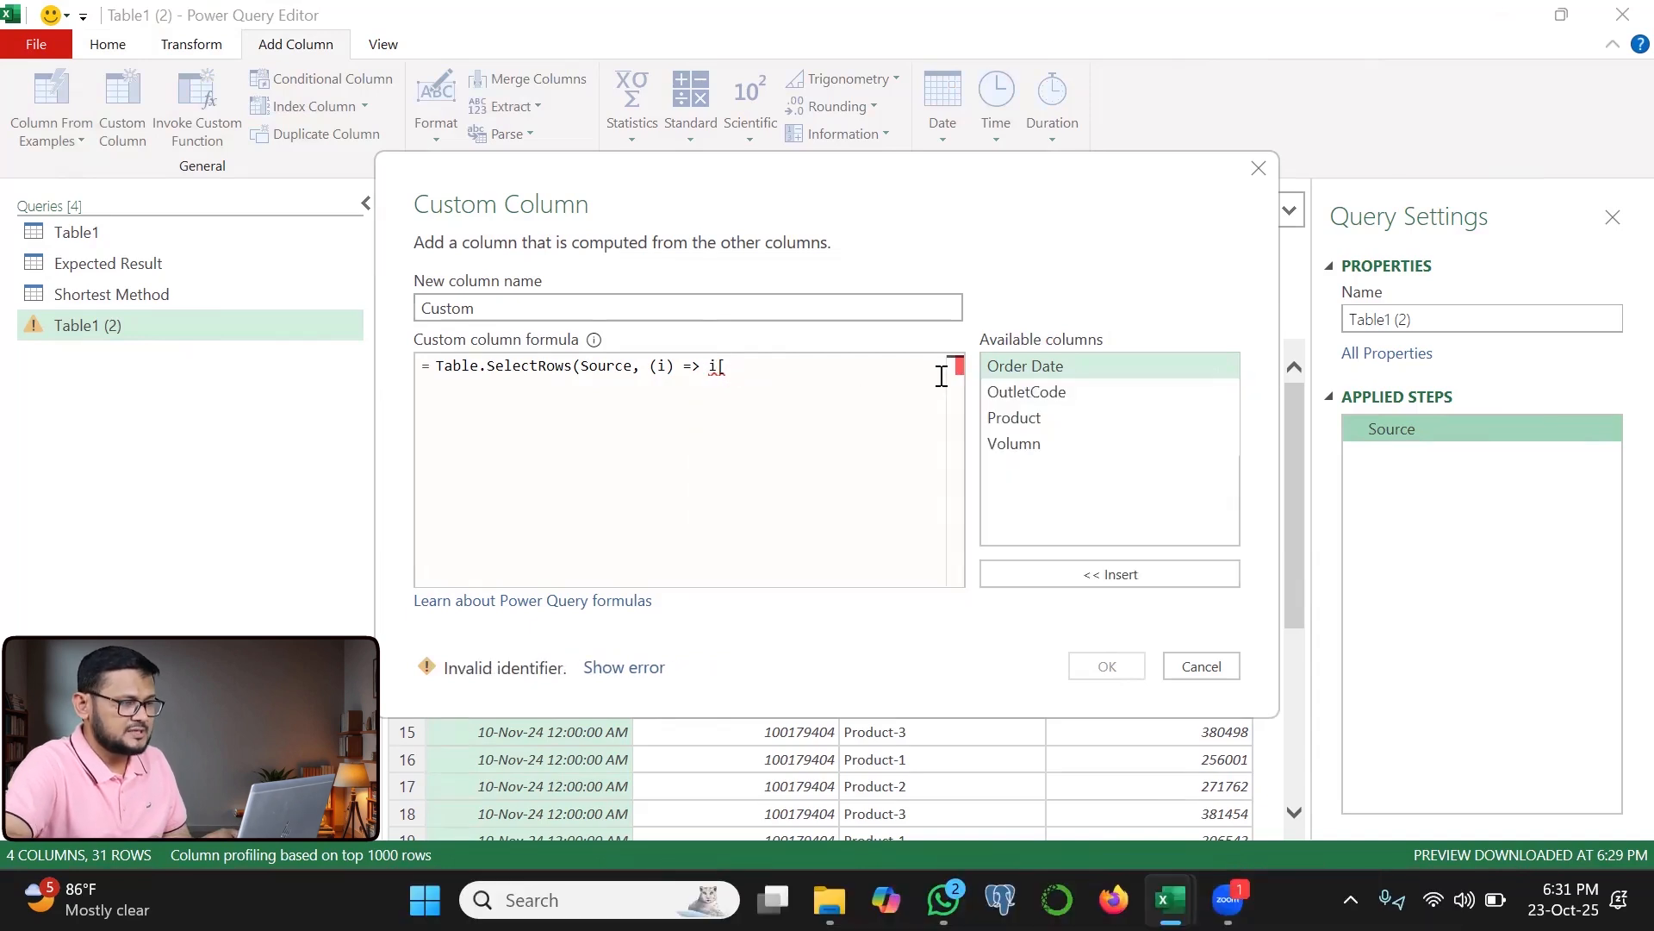
{"action": "double_click", "coordinate": [1034, 365]}
{"action": "type", "text": "]="}
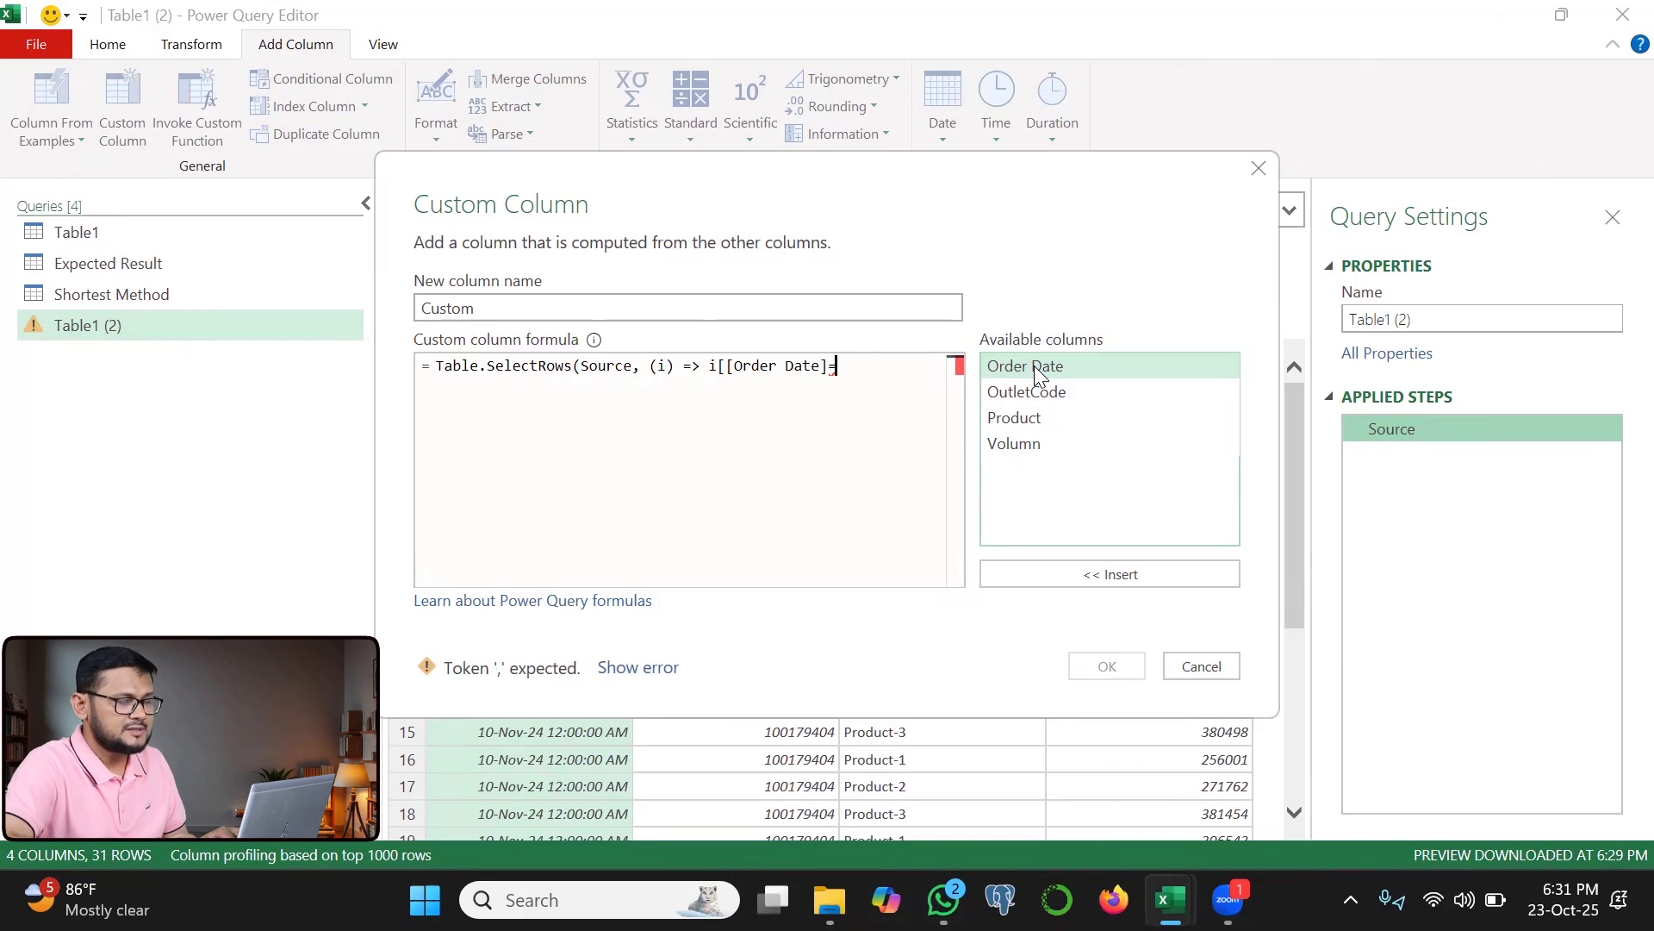
{"action": "double_click", "coordinate": [1034, 366]}
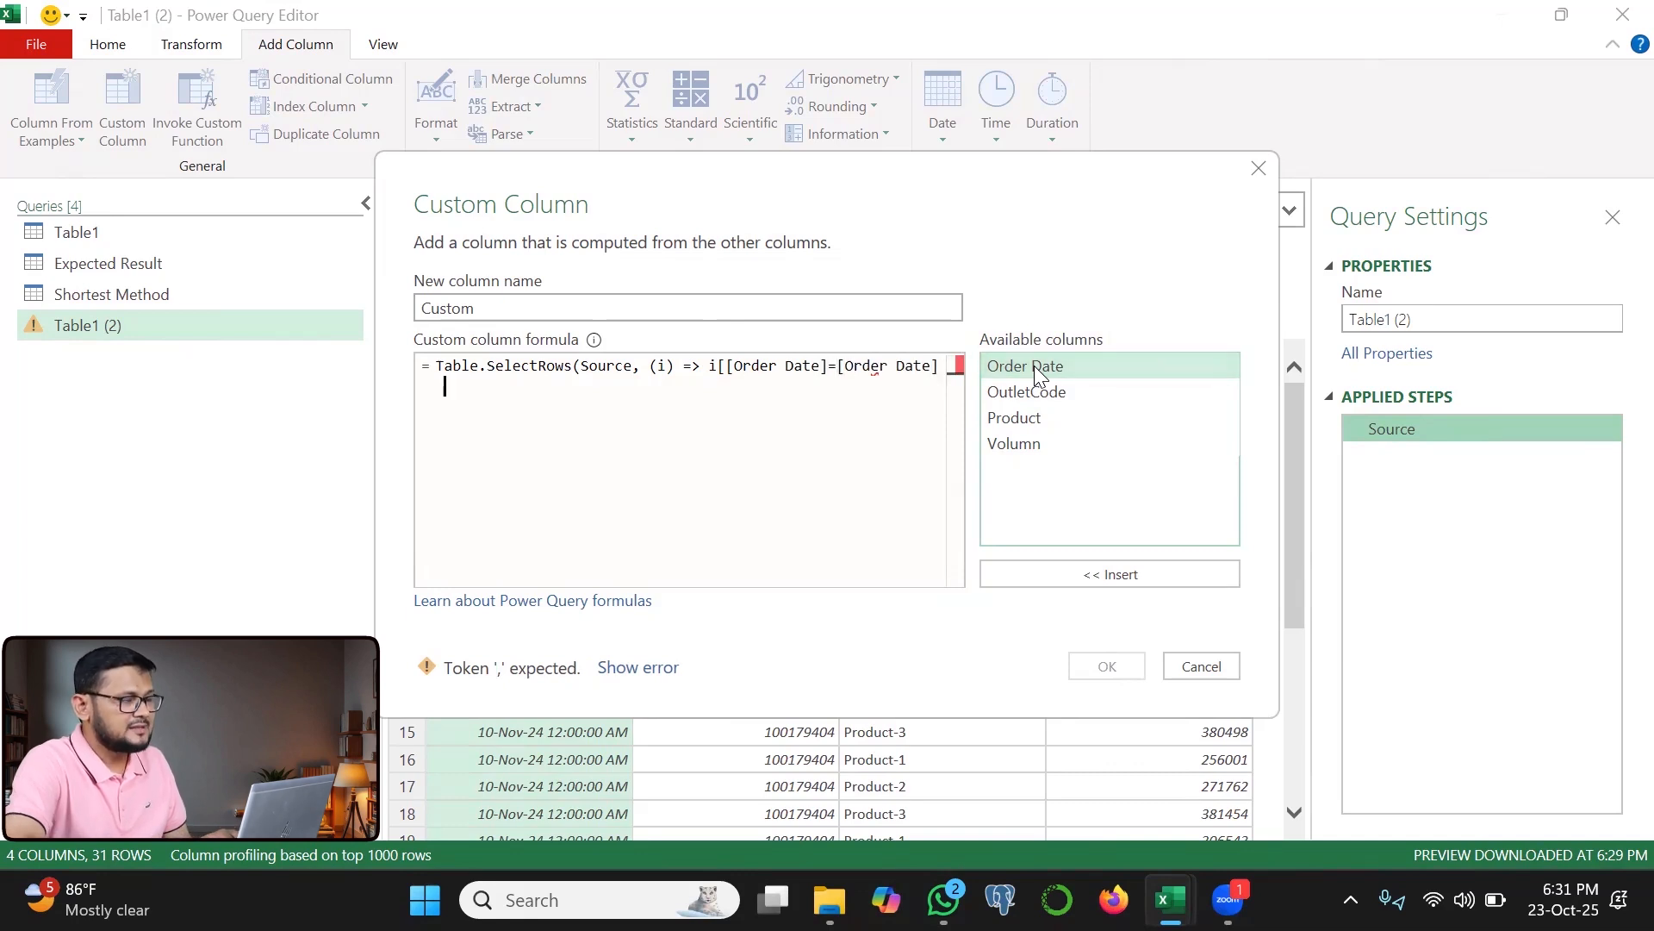
- Extend the condition with and i[OutletCode]=[OutletCode], correct the formula's brackets, and create the Custom column
{"action": "type", "text": "and "}
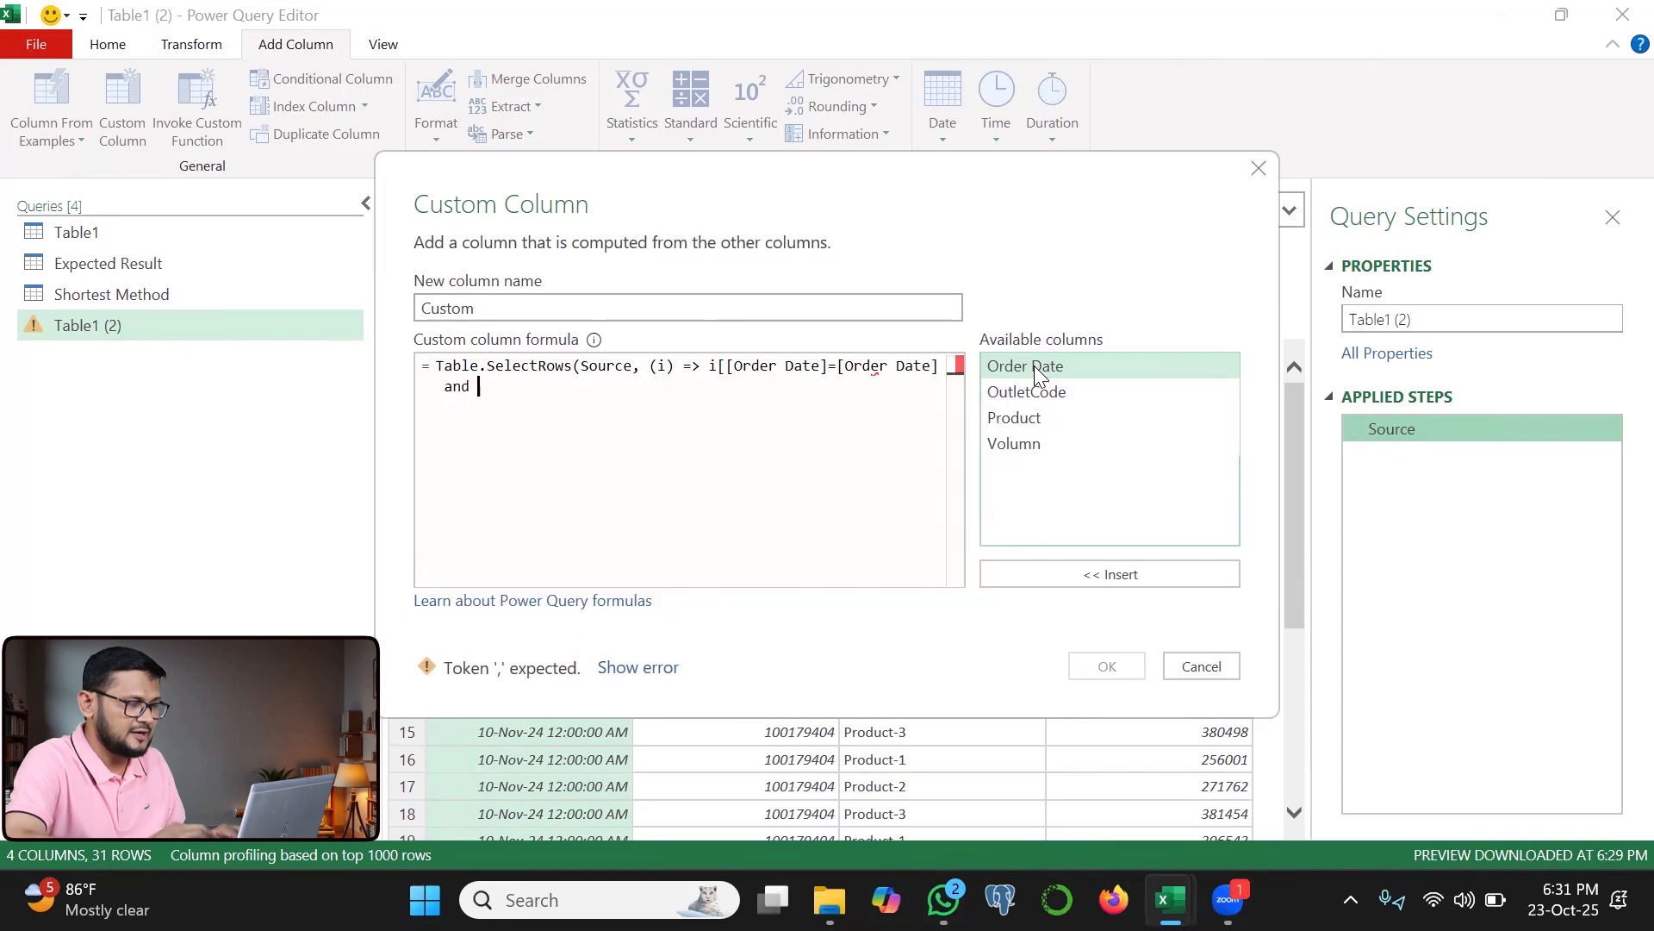
{"action": "type", "text": "i["}
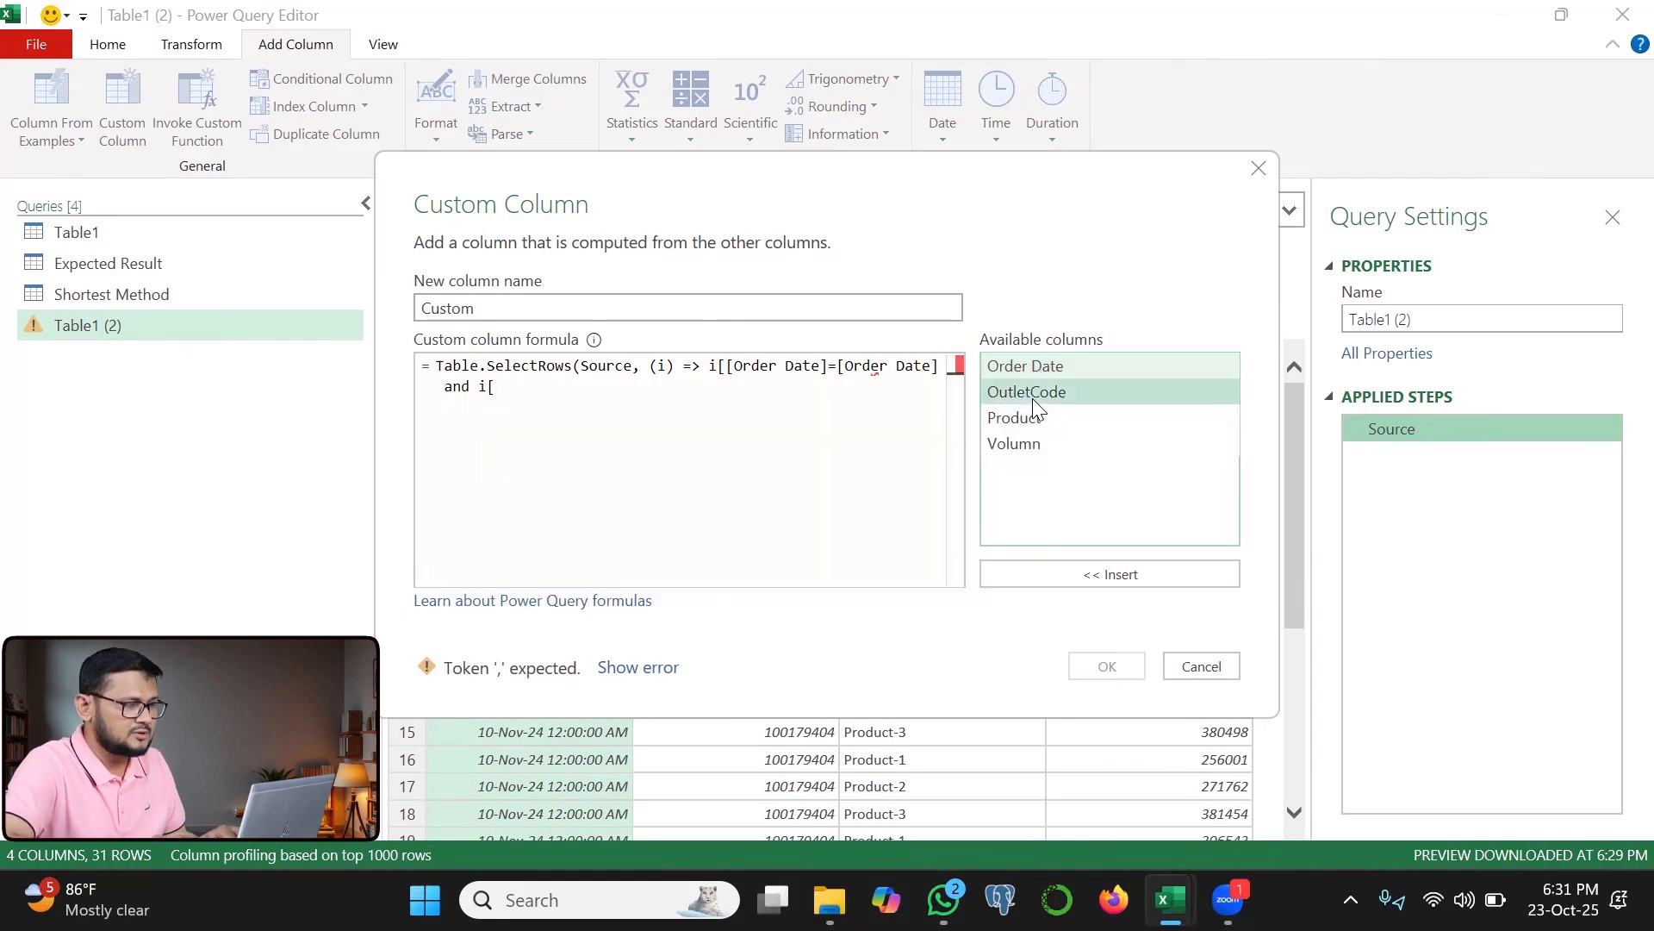
{"action": "double_click", "coordinate": [1033, 402]}
{"action": "type", "text": "="}
{"action": "double_click", "coordinate": [1039, 393]}
{"action": "type", "text": ")"}
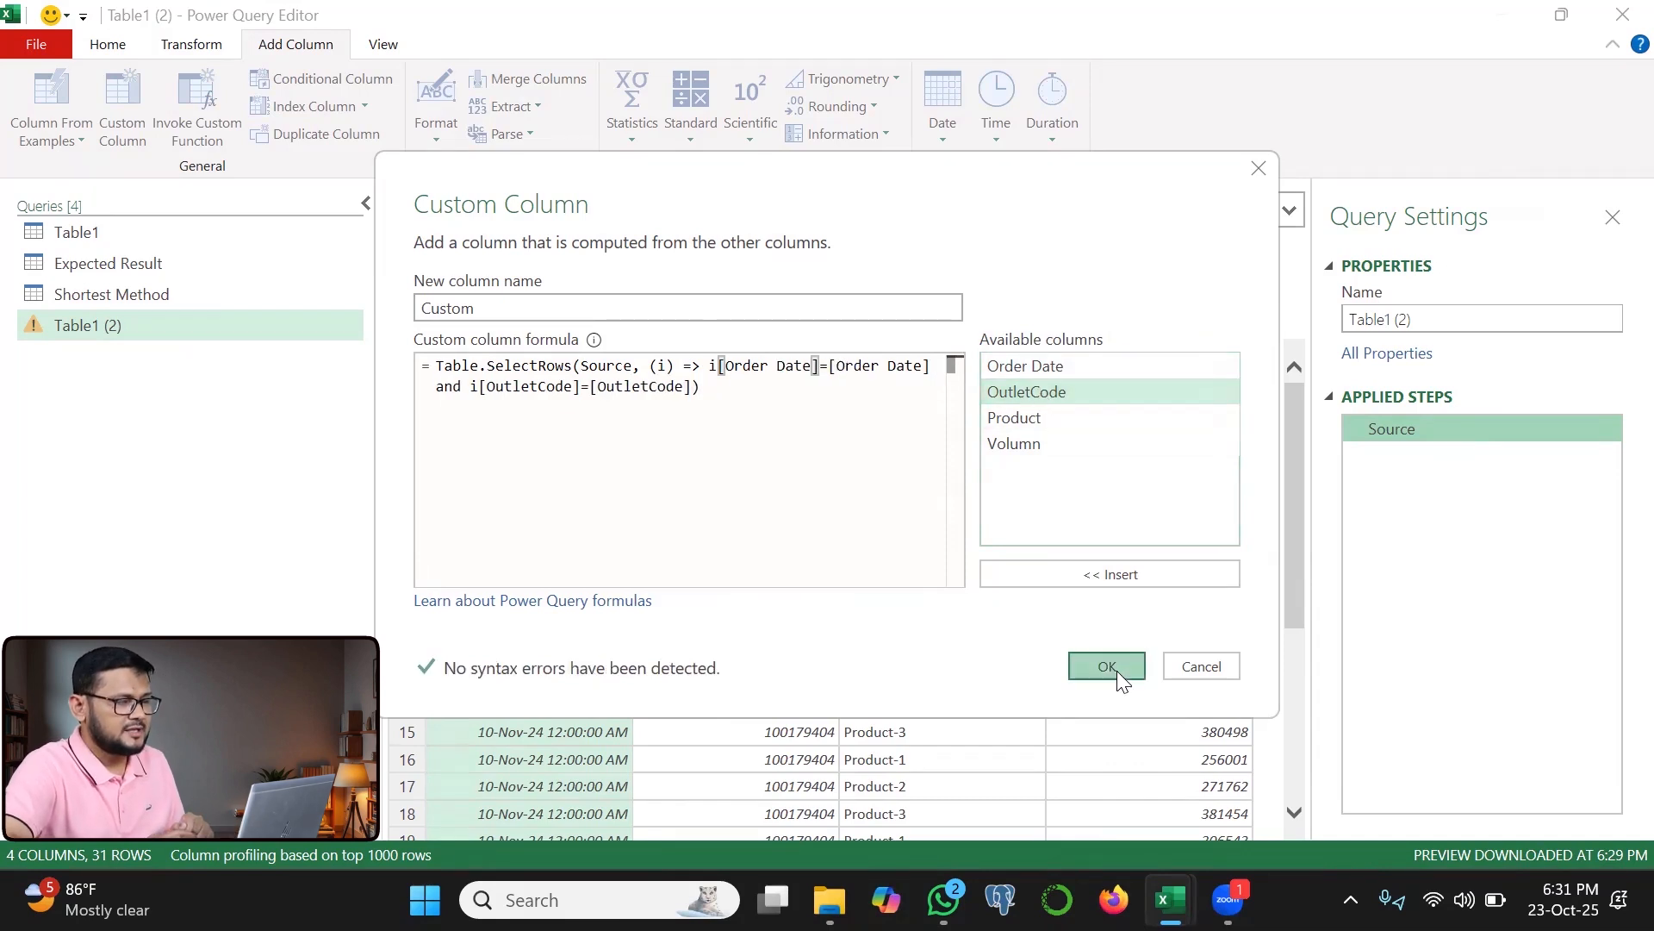
{"action": "left_click", "coordinate": [1114, 668]}
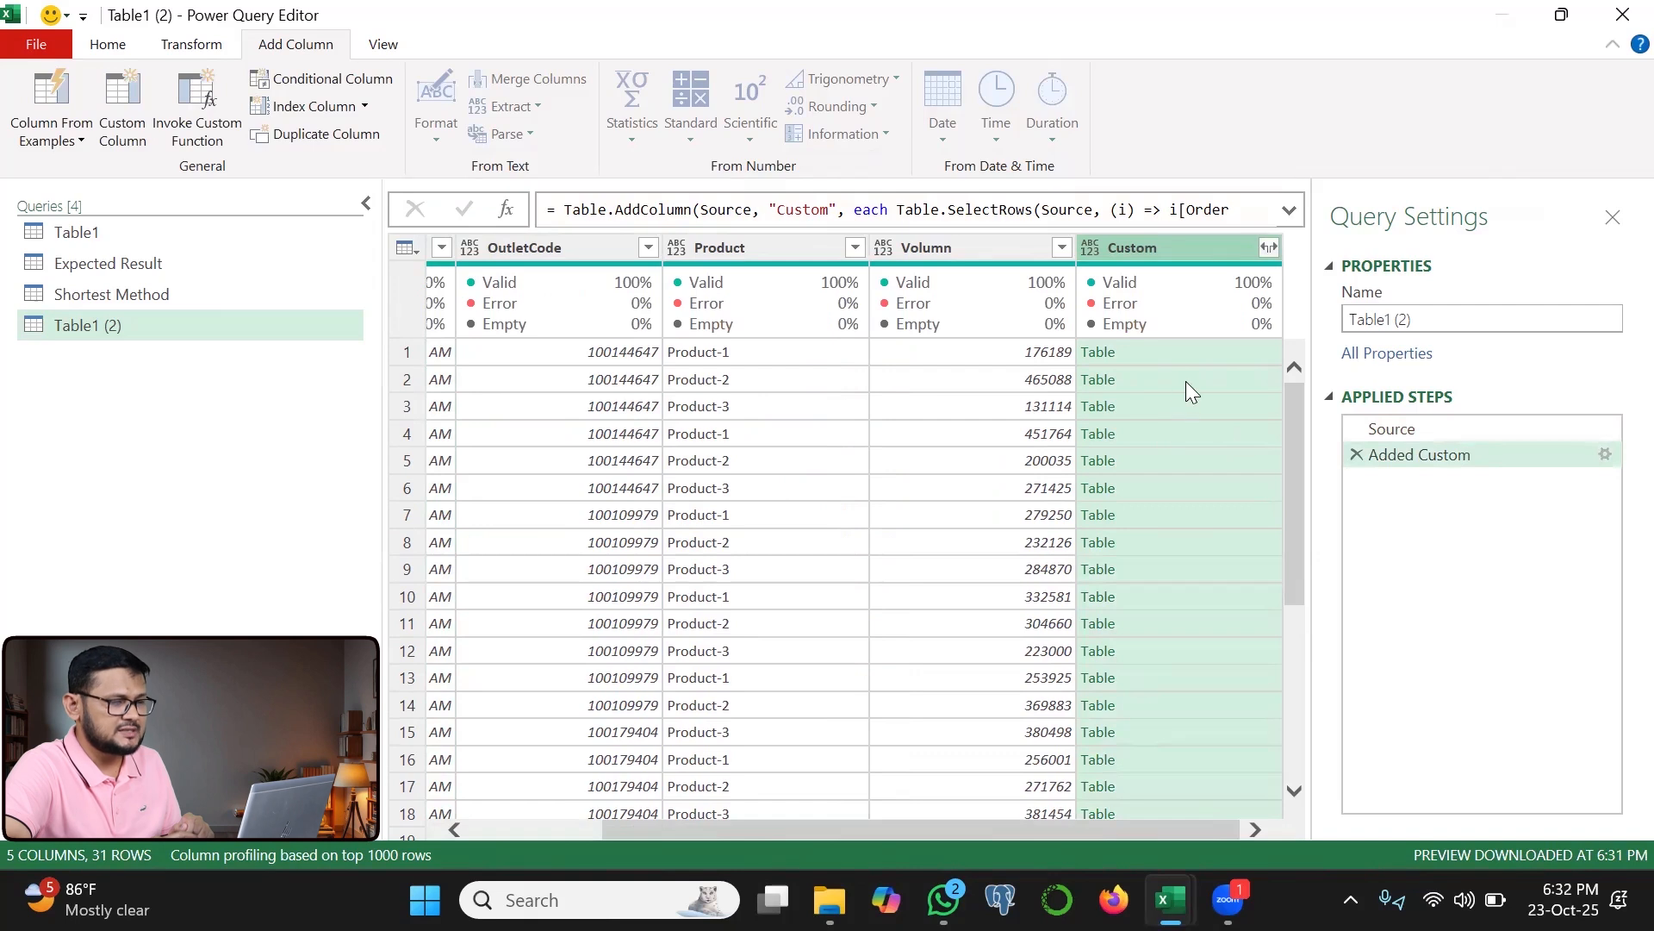
- Preview the nested table in the first row of the Custom column and examine its OutletCode and Volumn values
{"action": "left_click", "coordinate": [1218, 350]}
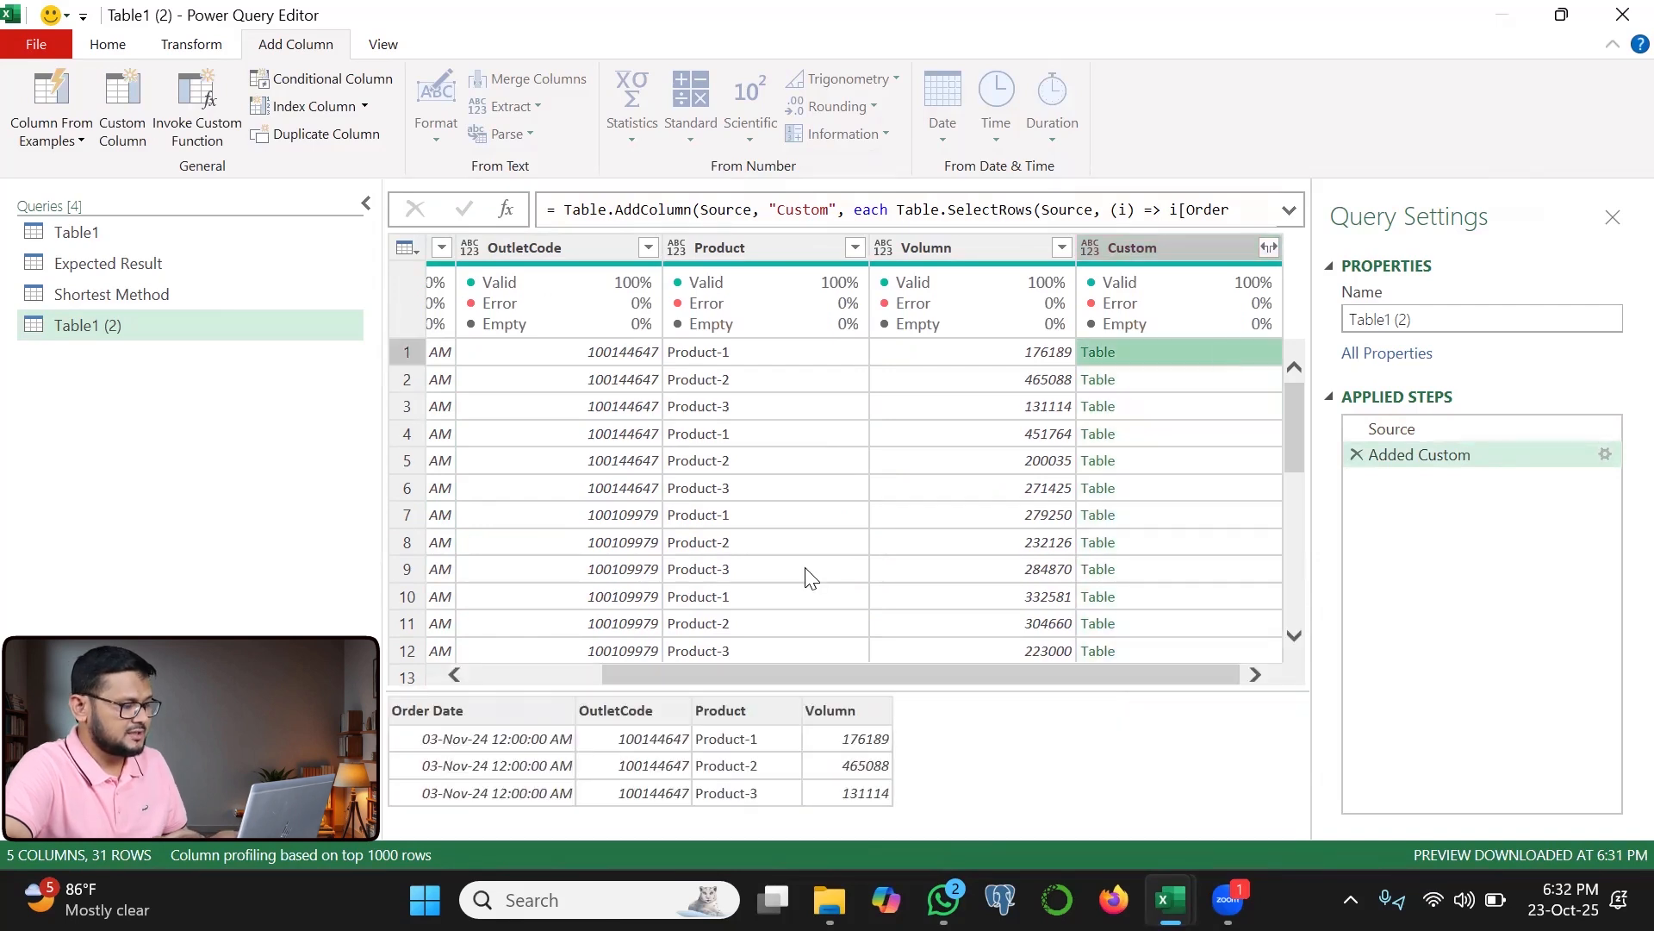
{"action": "mouse_move", "coordinate": [549, 748]}
{"action": "left_mouse_down"}
{"action": "mouse_move", "coordinate": [621, 802]}
{"action": "mouse_move", "coordinate": [702, 728]}
{"action": "left_mouse_up"}
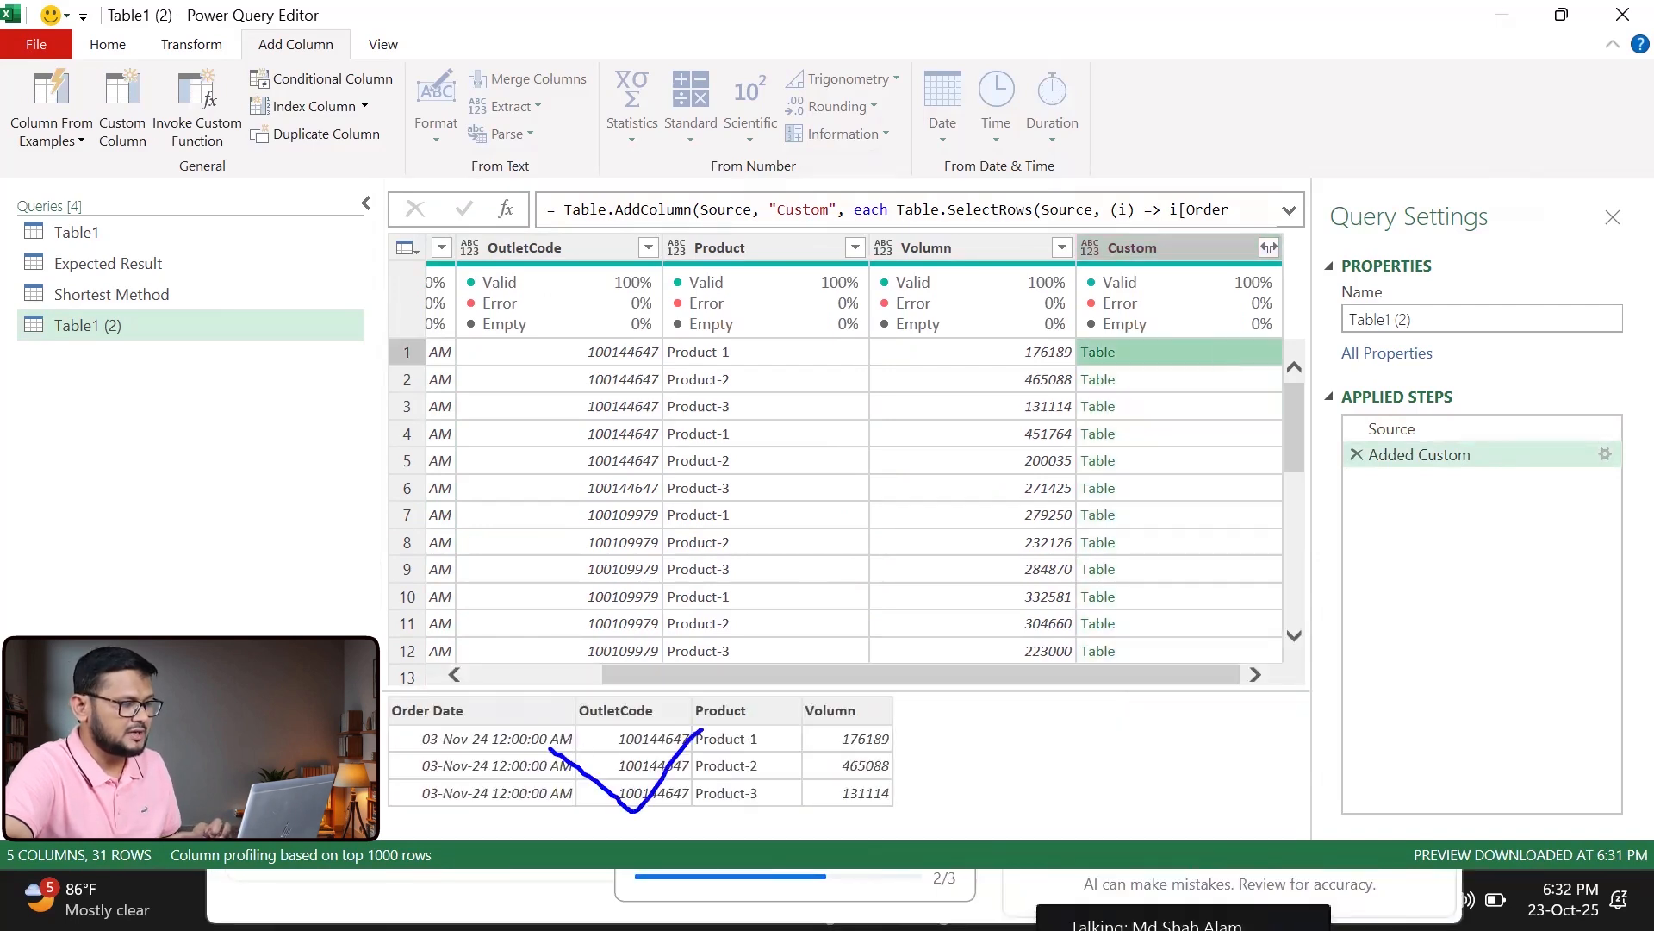
{"action": "mouse_move", "coordinate": [903, 724]}
{"action": "left_mouse_down"}
{"action": "mouse_move", "coordinate": [853, 722]}
{"action": "mouse_move", "coordinate": [823, 743]}
{"action": "mouse_move", "coordinate": [897, 717]}
{"action": "mouse_move", "coordinate": [878, 799]}
{"action": "left_mouse_up"}
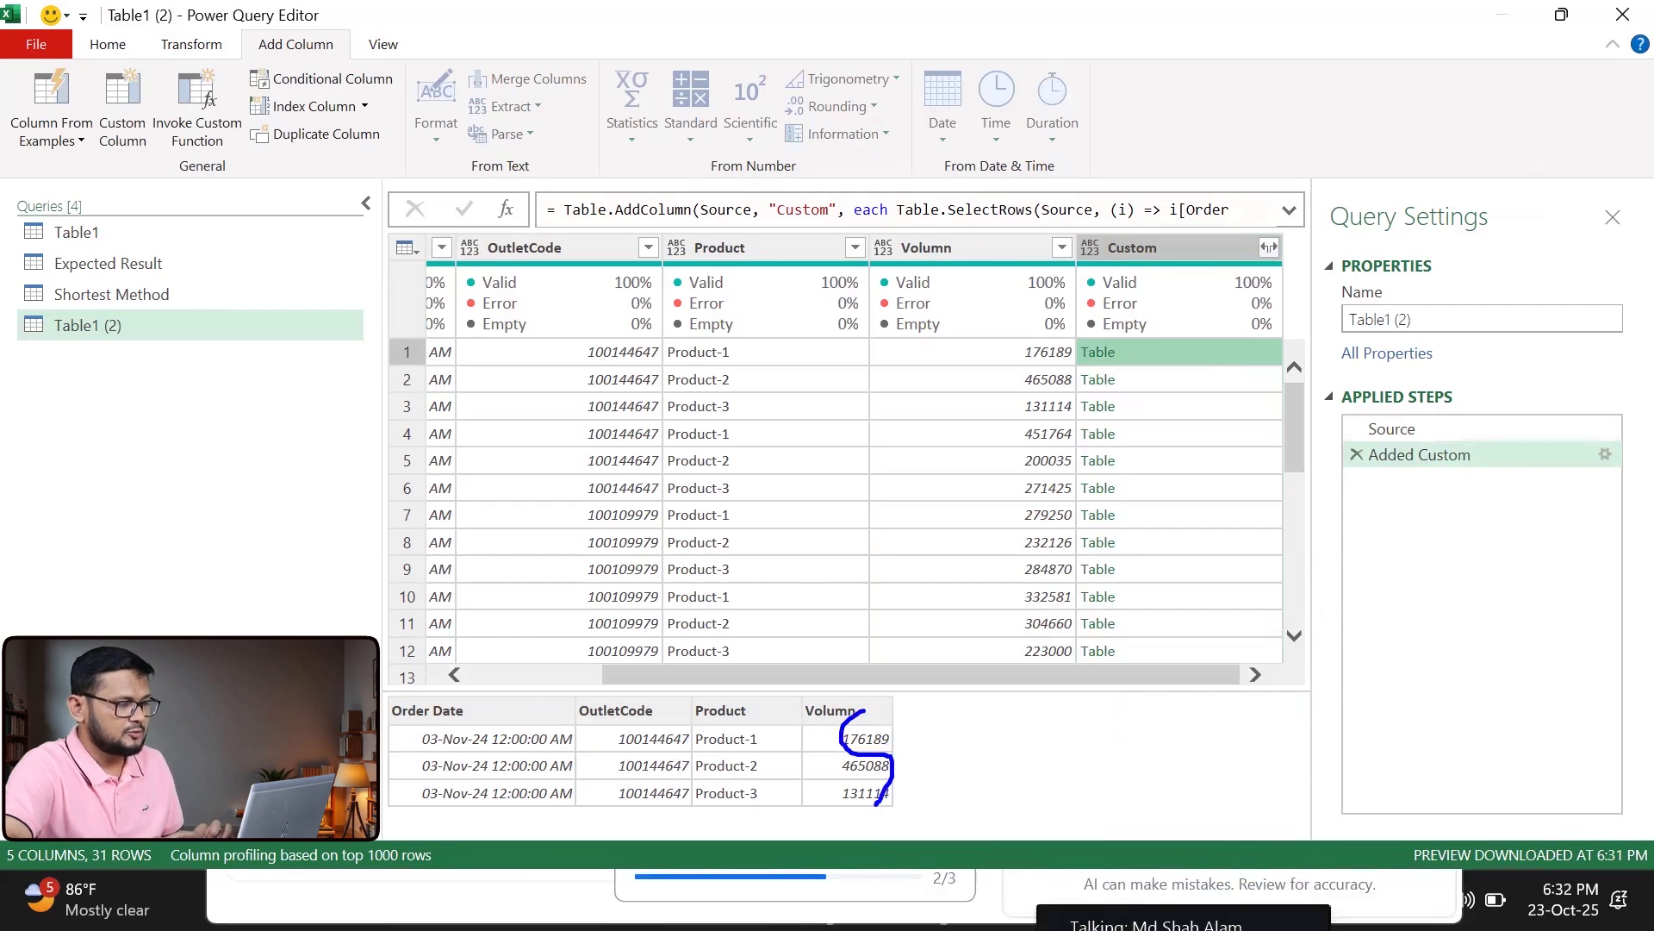
- Append [Volumn] to the Table.SelectRows call in the Custom column's formula and preview the first row's list
{"action": "left_click", "coordinate": [1289, 209]}
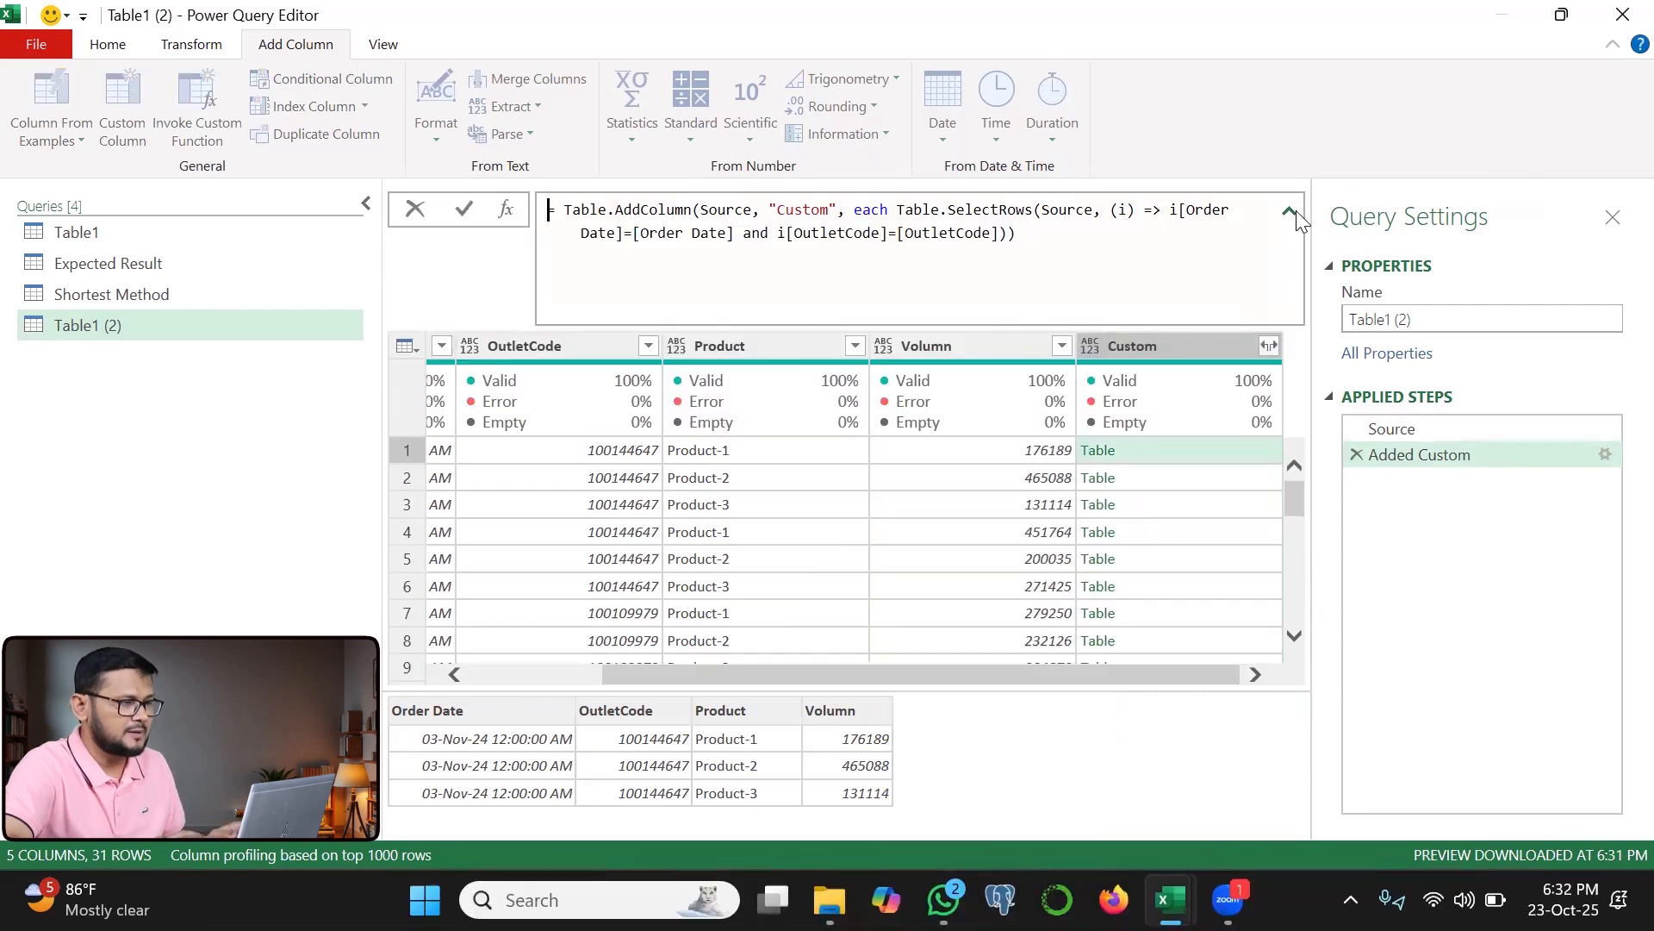
{"action": "left_click", "coordinate": [1006, 233]}
{"action": "type", "text": "[Volu"}
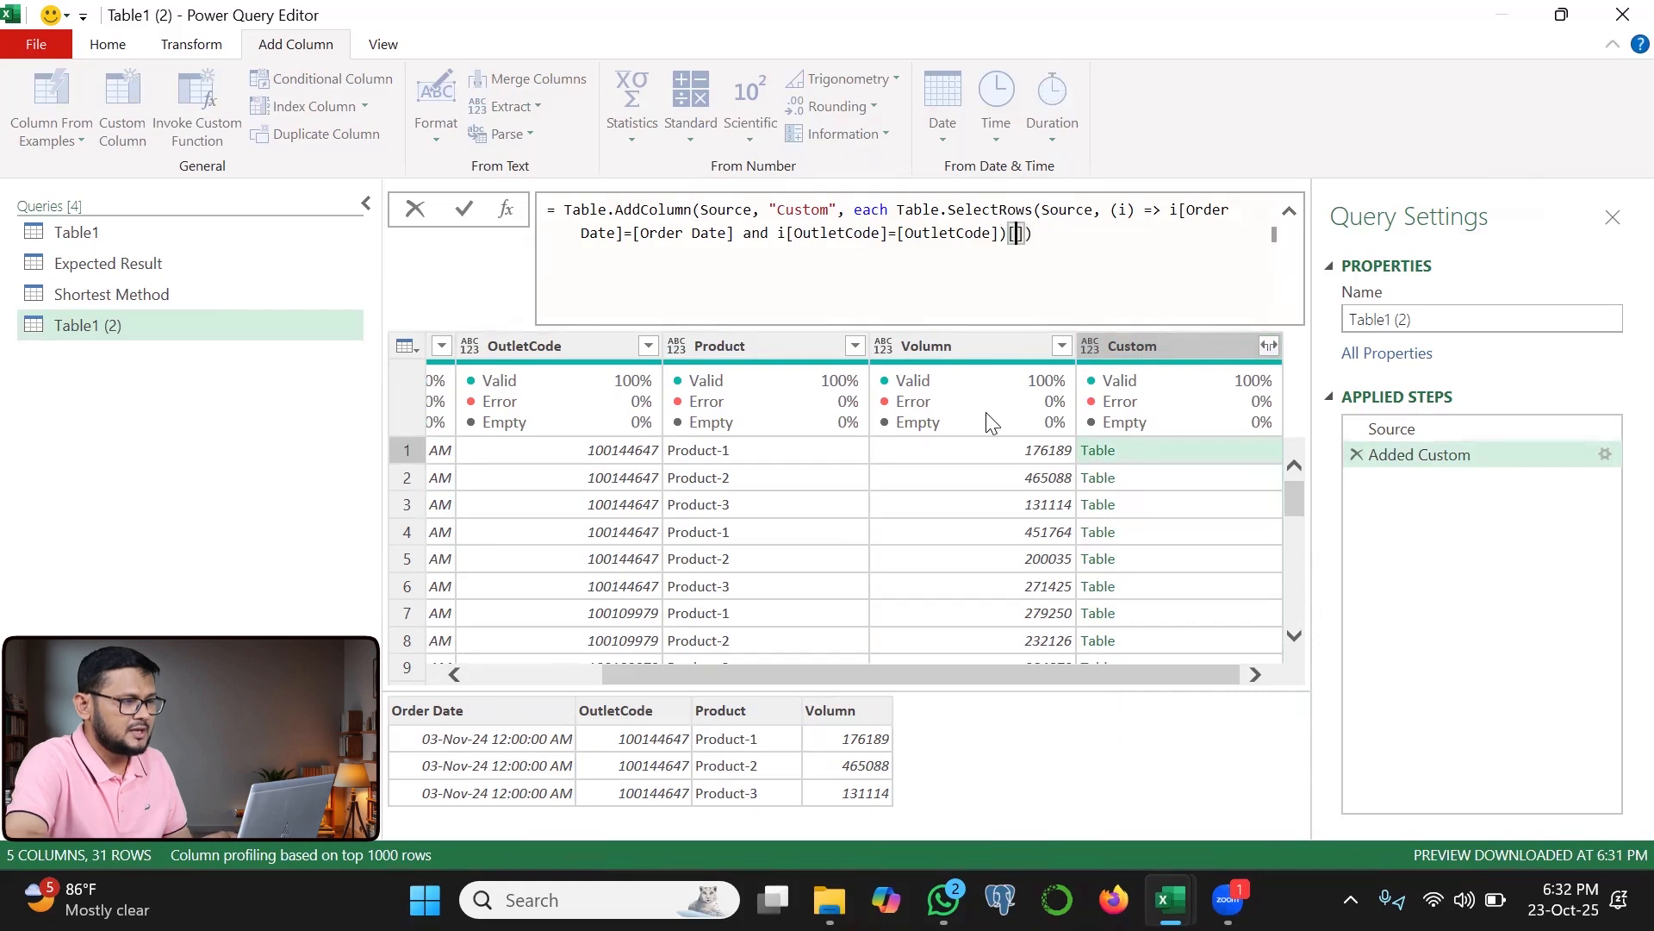
{"action": "type", "text": "mn"}
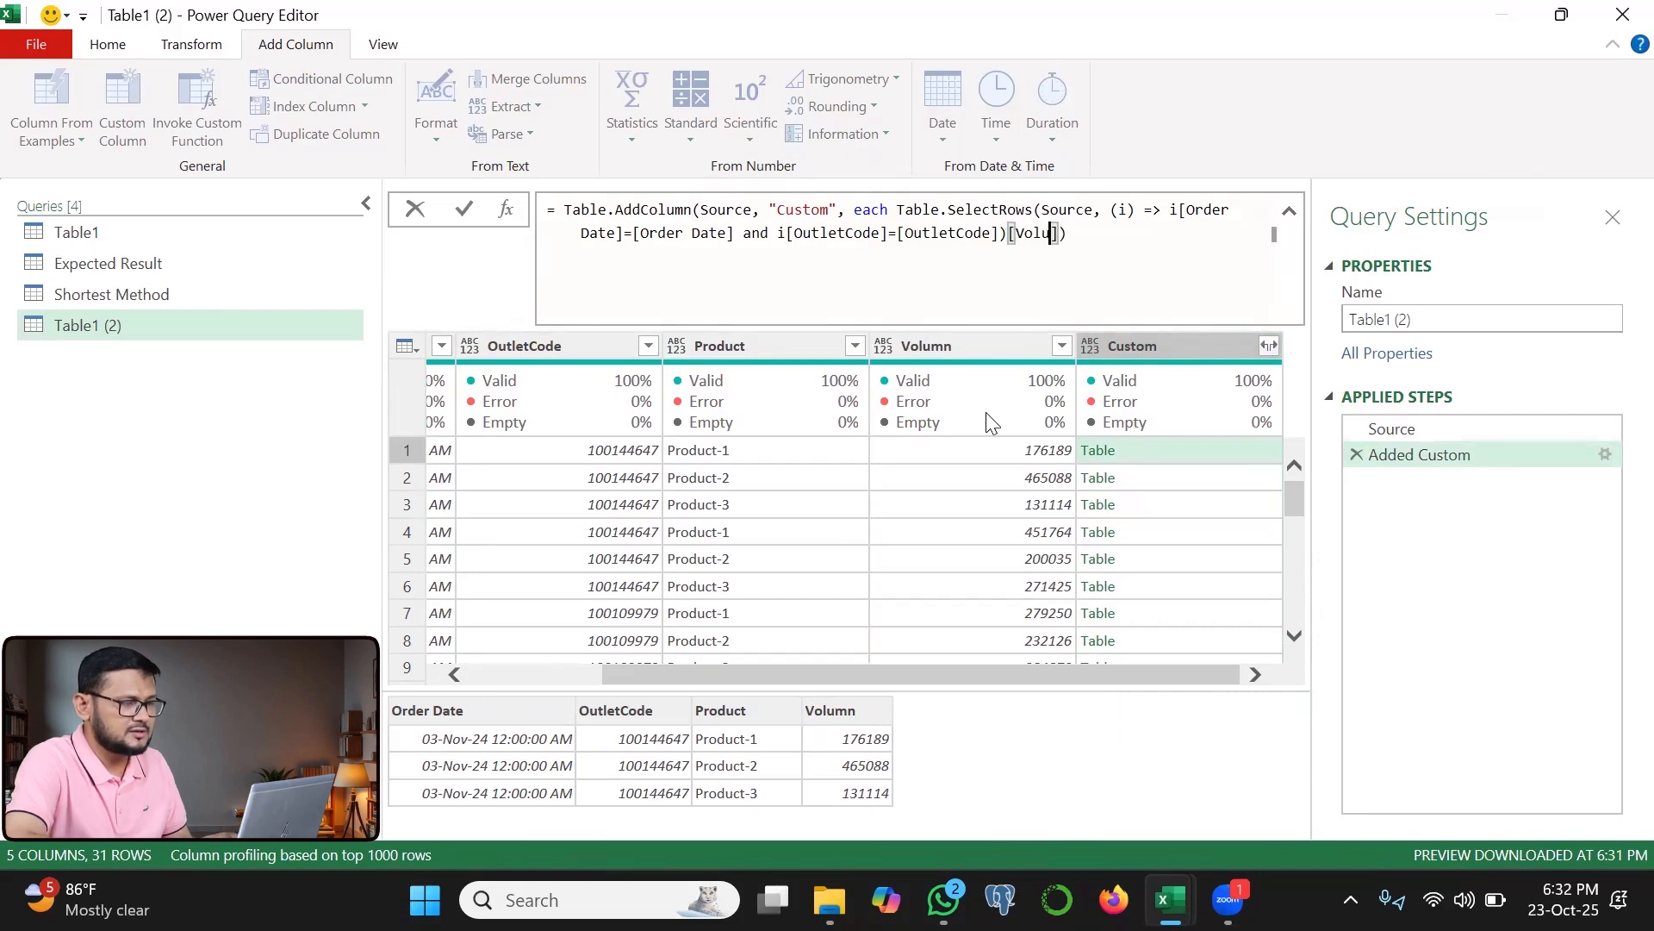
{"action": "left_click", "coordinate": [465, 209]}
{"action": "left_click", "coordinate": [1187, 457]}
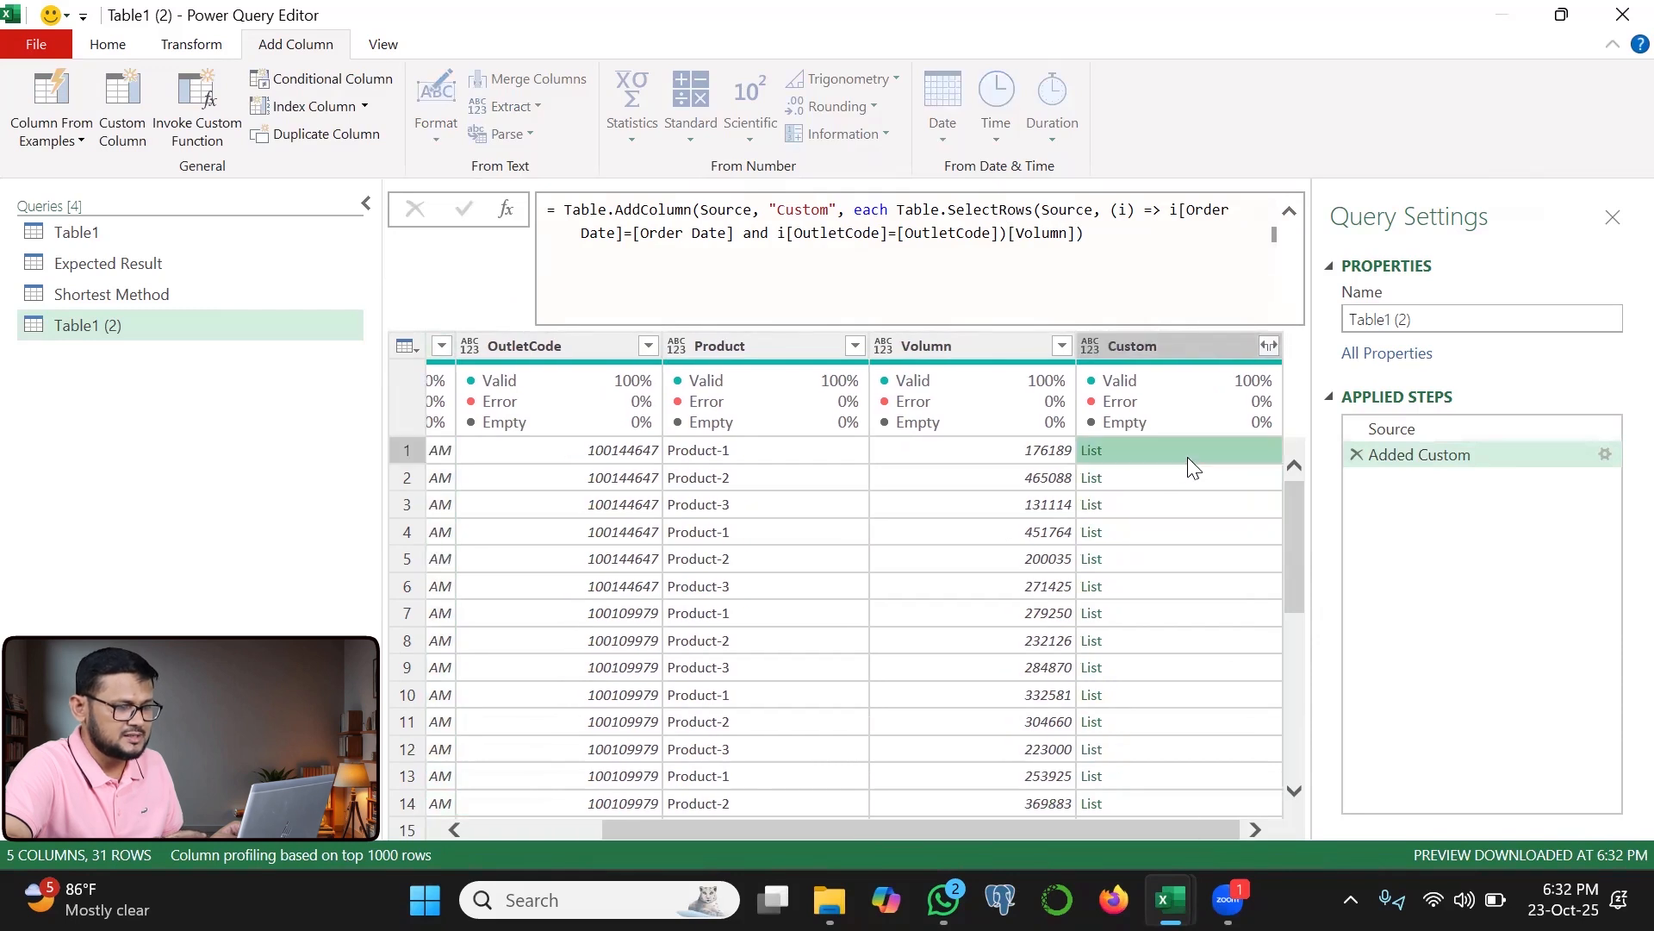
{"action": "left_click_drag", "start_coordinate": [459, 748], "coordinate": [507, 719]}
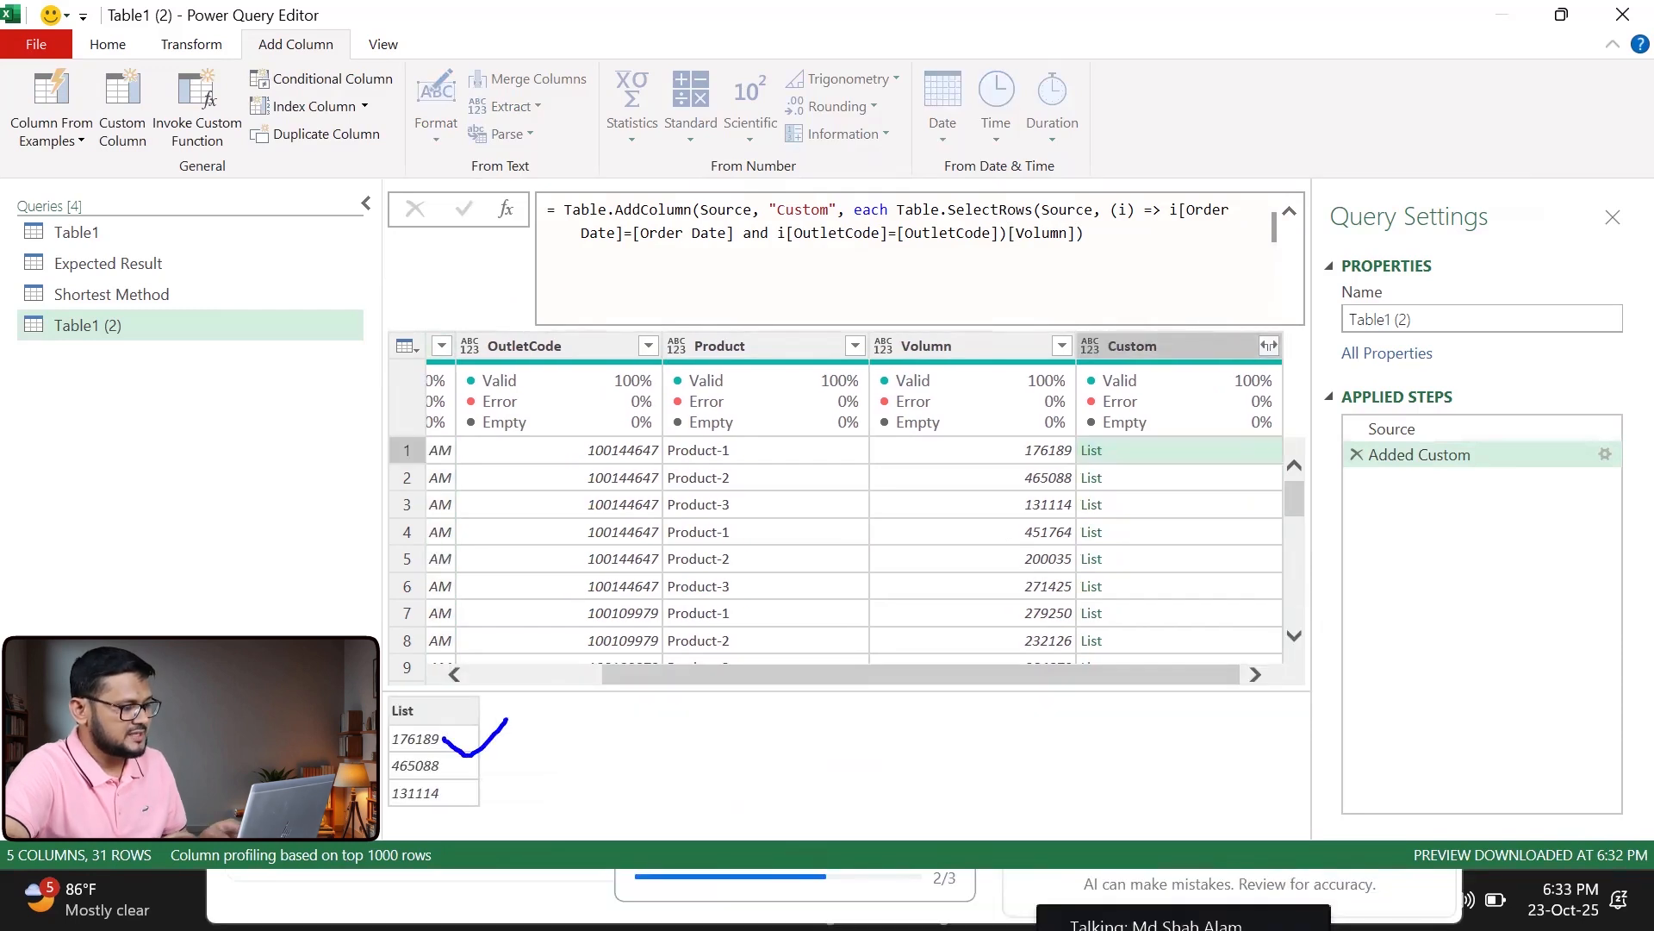
- Append {0} after [Volumn] in the Custom column's formula to return the first Volumn value of each group
{"action": "left_click", "coordinate": [1077, 233]}
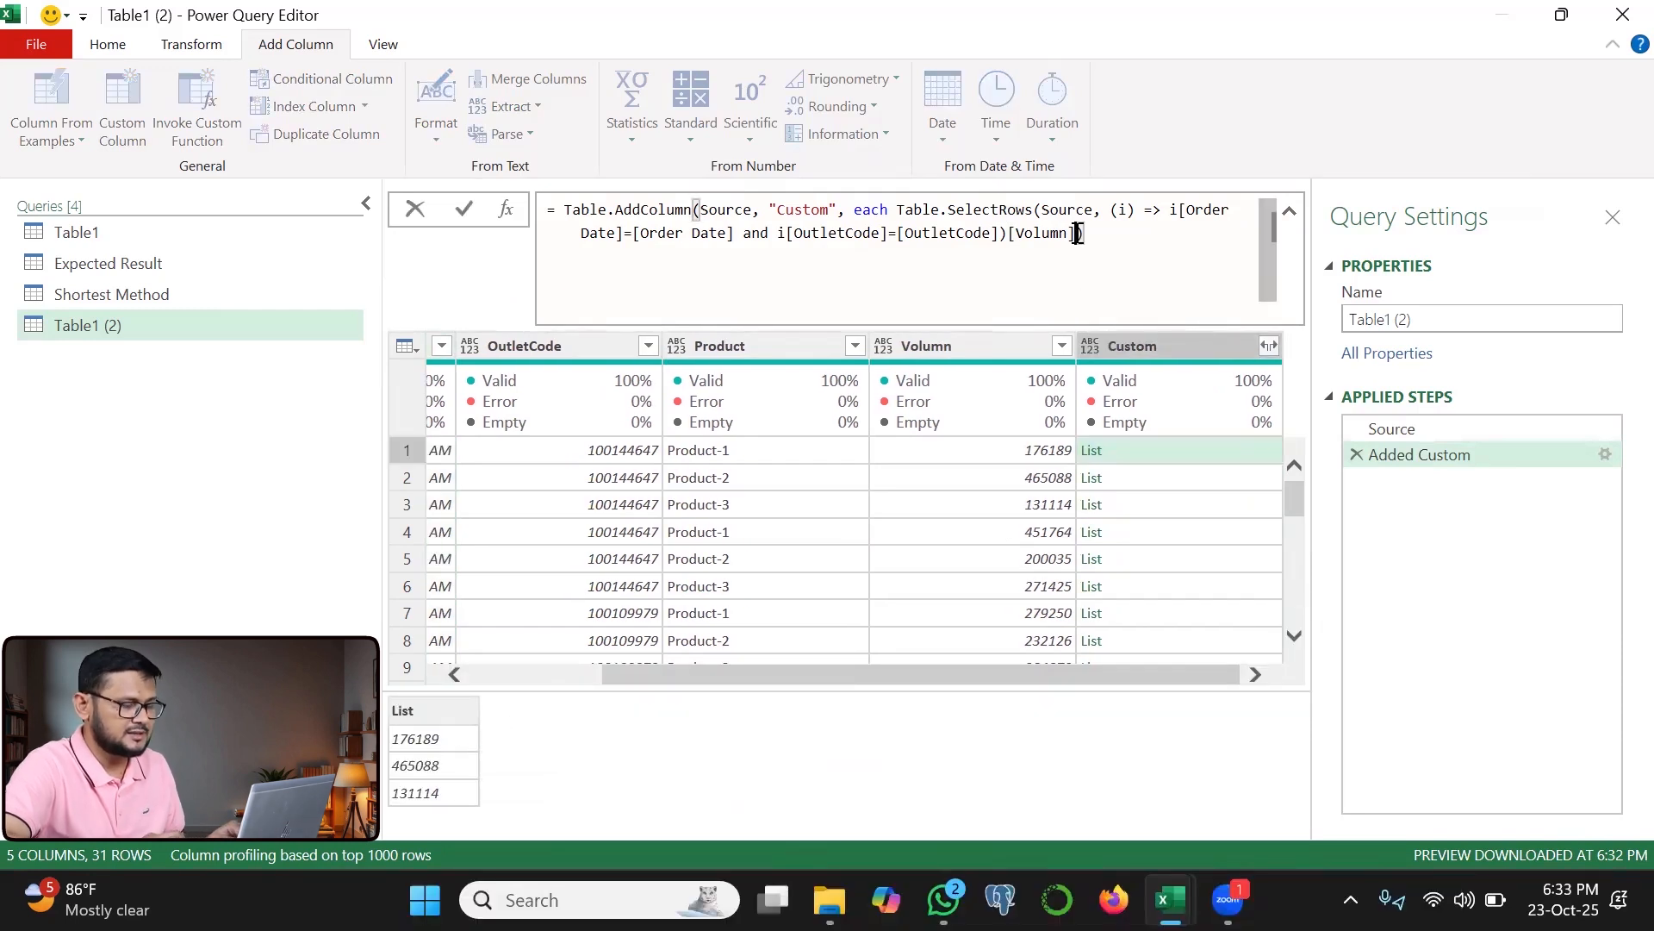
{"action": "type", "text": "{0"}
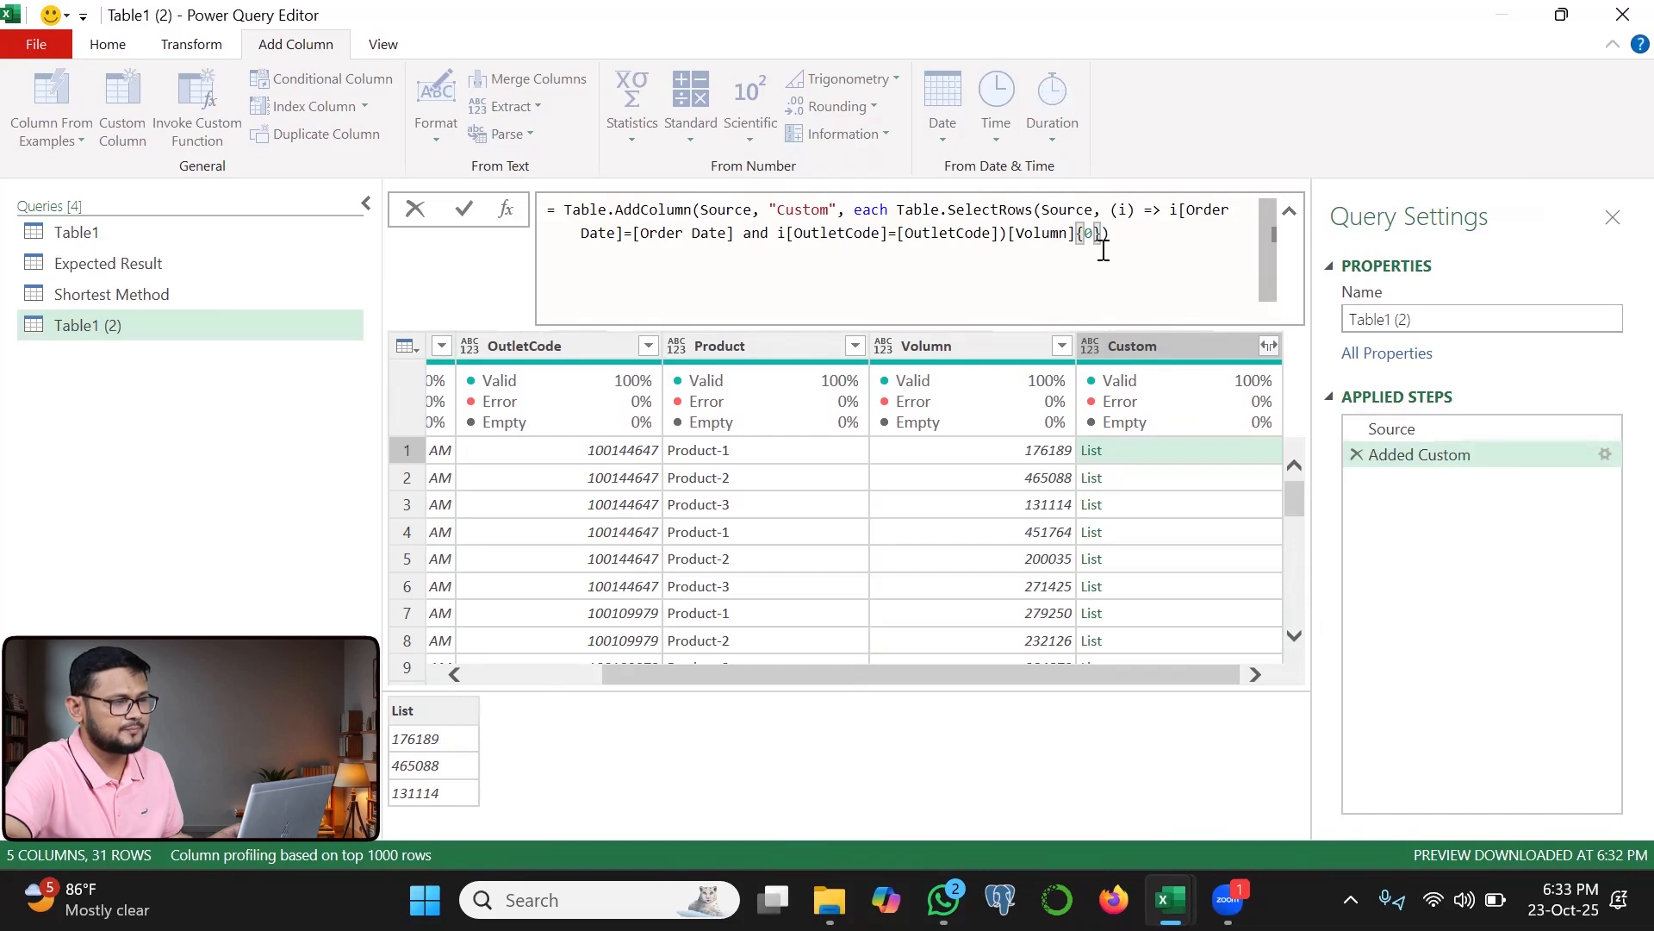
{"action": "key", "text": "Return"}
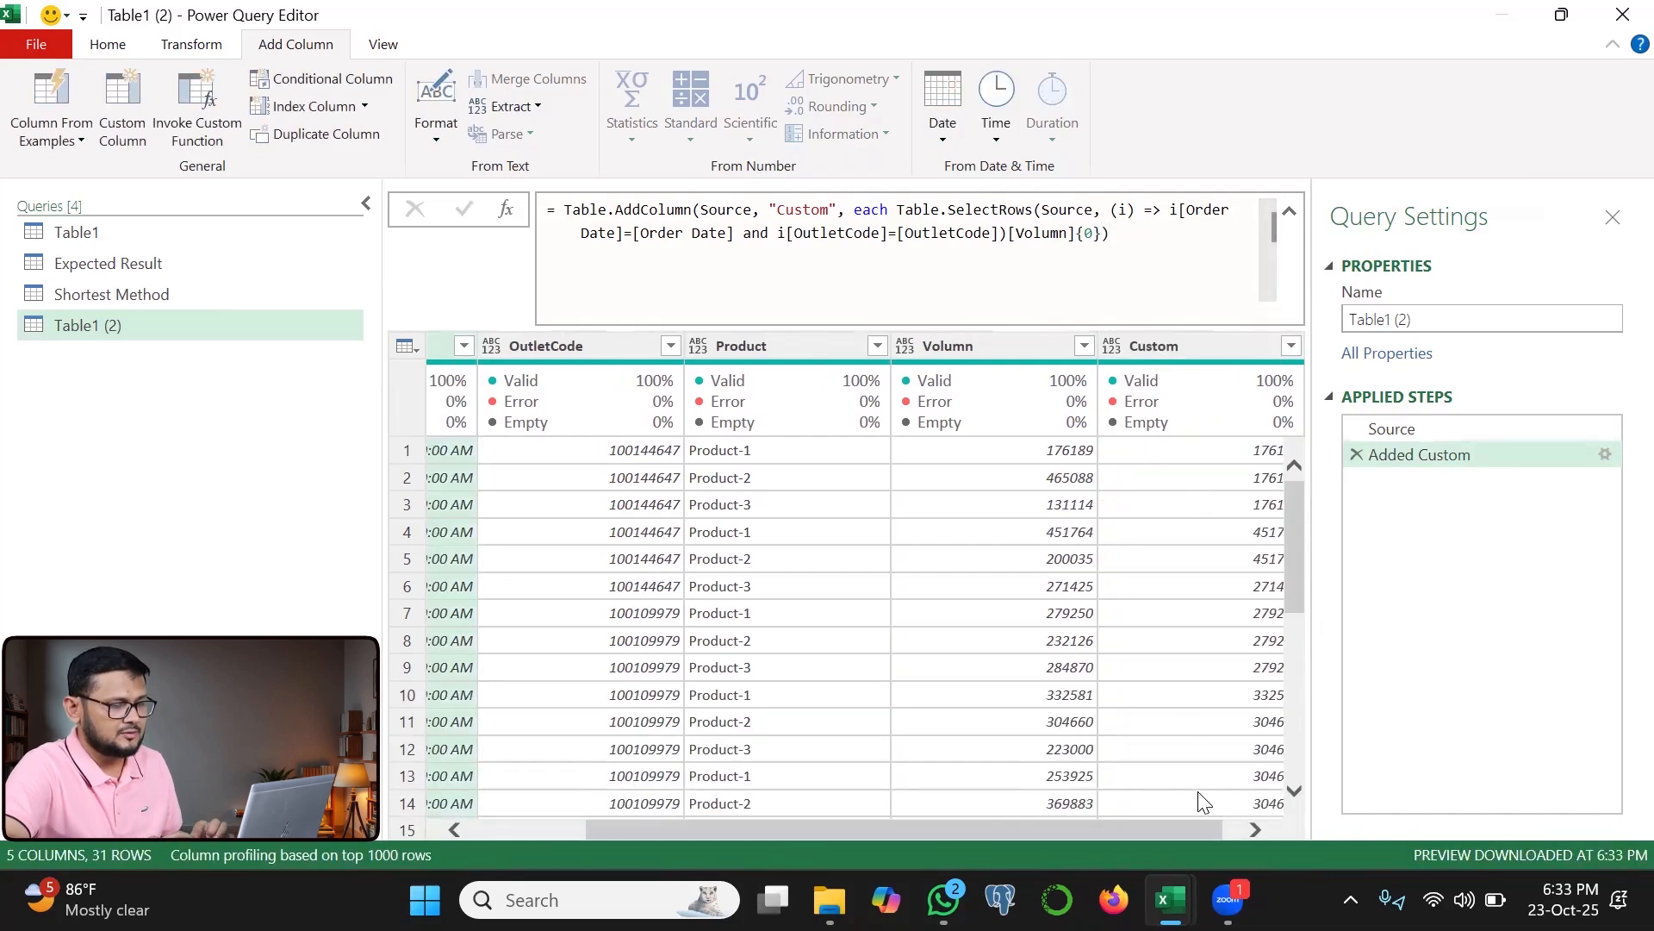
{"action": "scroll", "coordinate": [1180, 822], "scroll_direction": "right", "scroll_amount": 1}
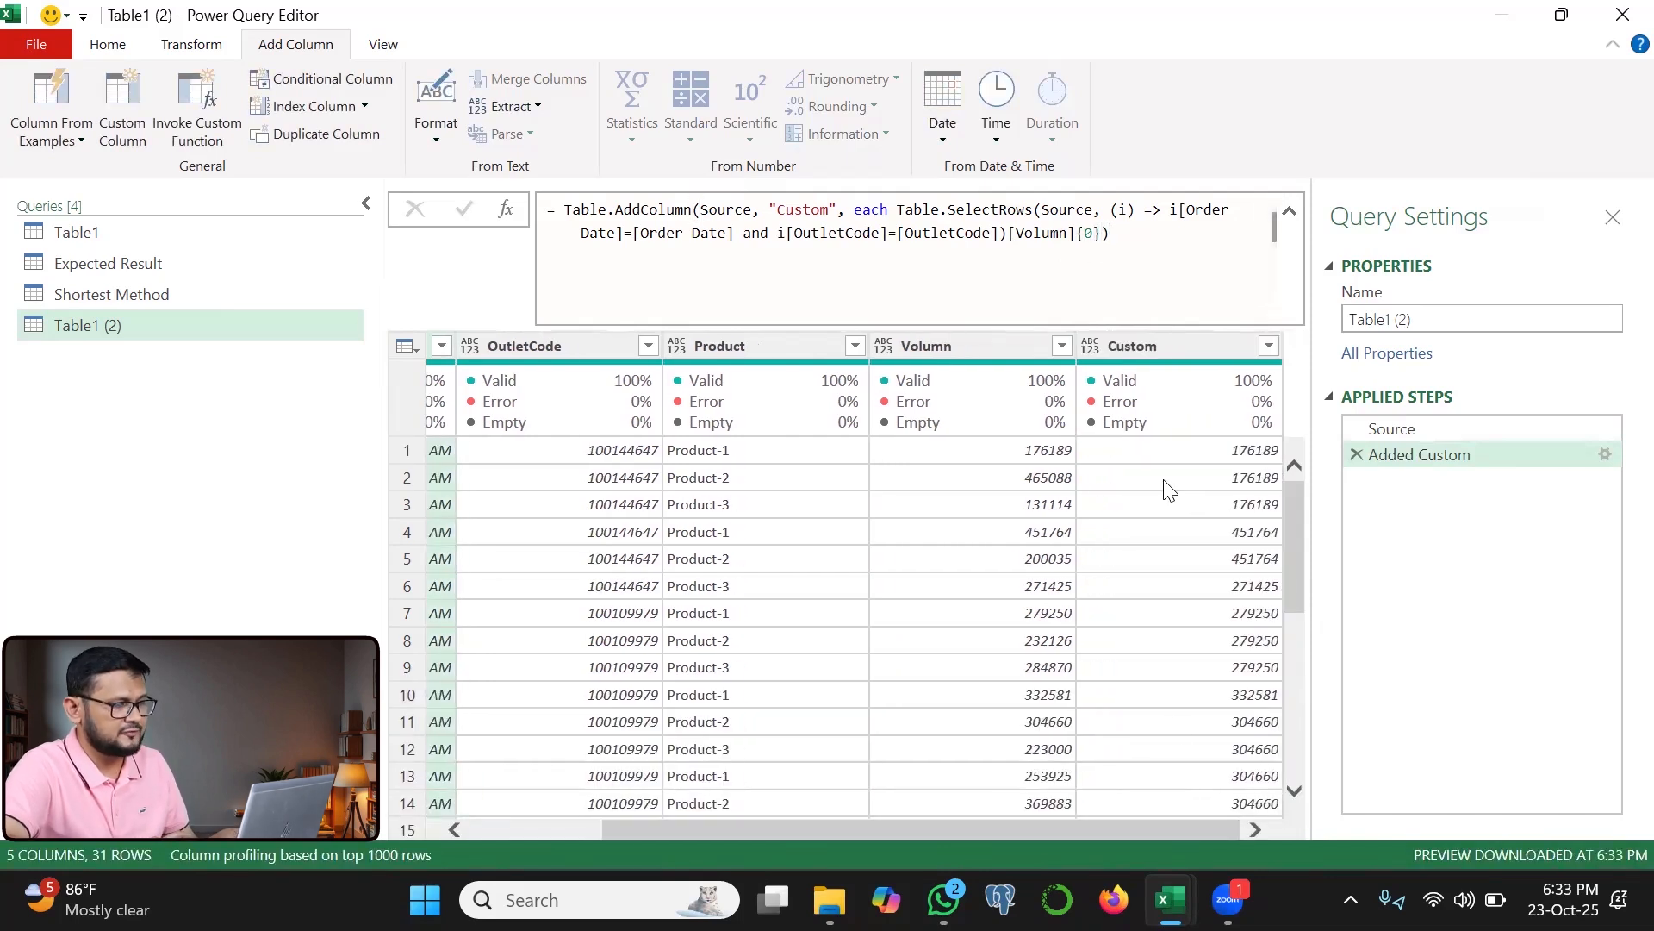
{"action": "left_click_drag", "start_coordinate": [1129, 454], "coordinate": [1159, 485]}
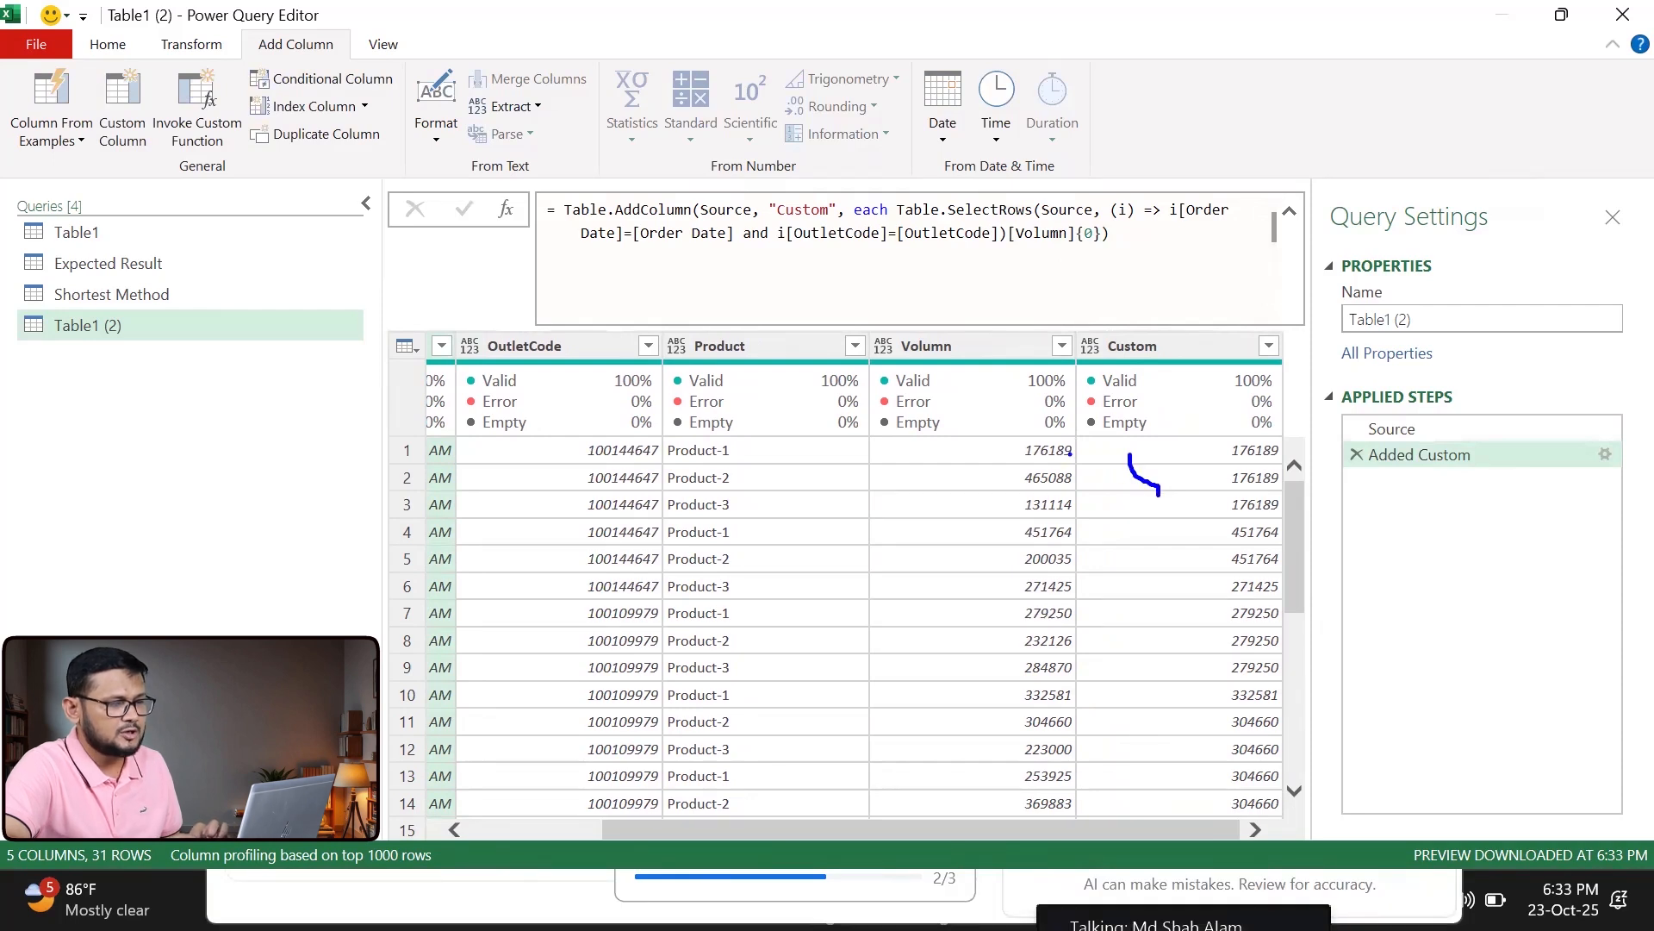
{"action": "mouse_move", "coordinate": [1020, 446]}
{"action": "left_mouse_down"}
{"action": "mouse_move", "coordinate": [1103, 428]}
{"action": "mouse_move", "coordinate": [1173, 460]}
{"action": "mouse_move", "coordinate": [1213, 450]}
{"action": "left_mouse_up"}
- Append =[Volumn] after {0} in the Custom column's formula to compare each row's Volumn with the first value of its group
{"action": "left_click", "coordinate": [1105, 232]}
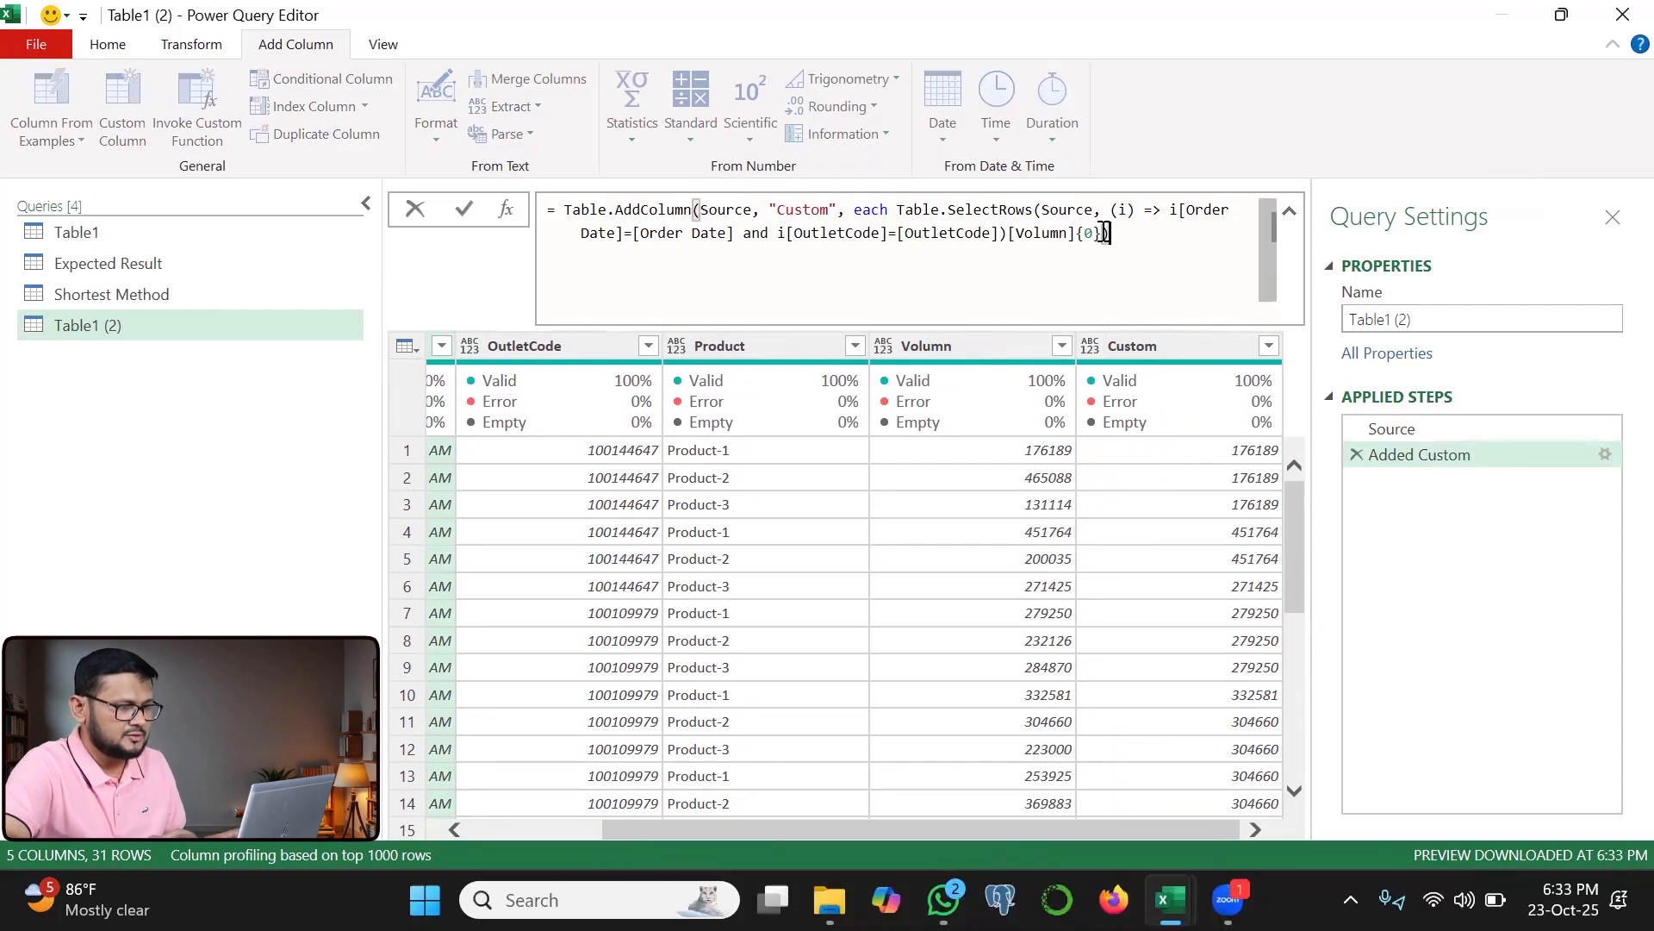
{"action": "key", "text": "BackSpace"}
{"action": "type", "text": "="}
{"action": "type", "text": "["}
{"action": "type", "text": "Volumn]"}
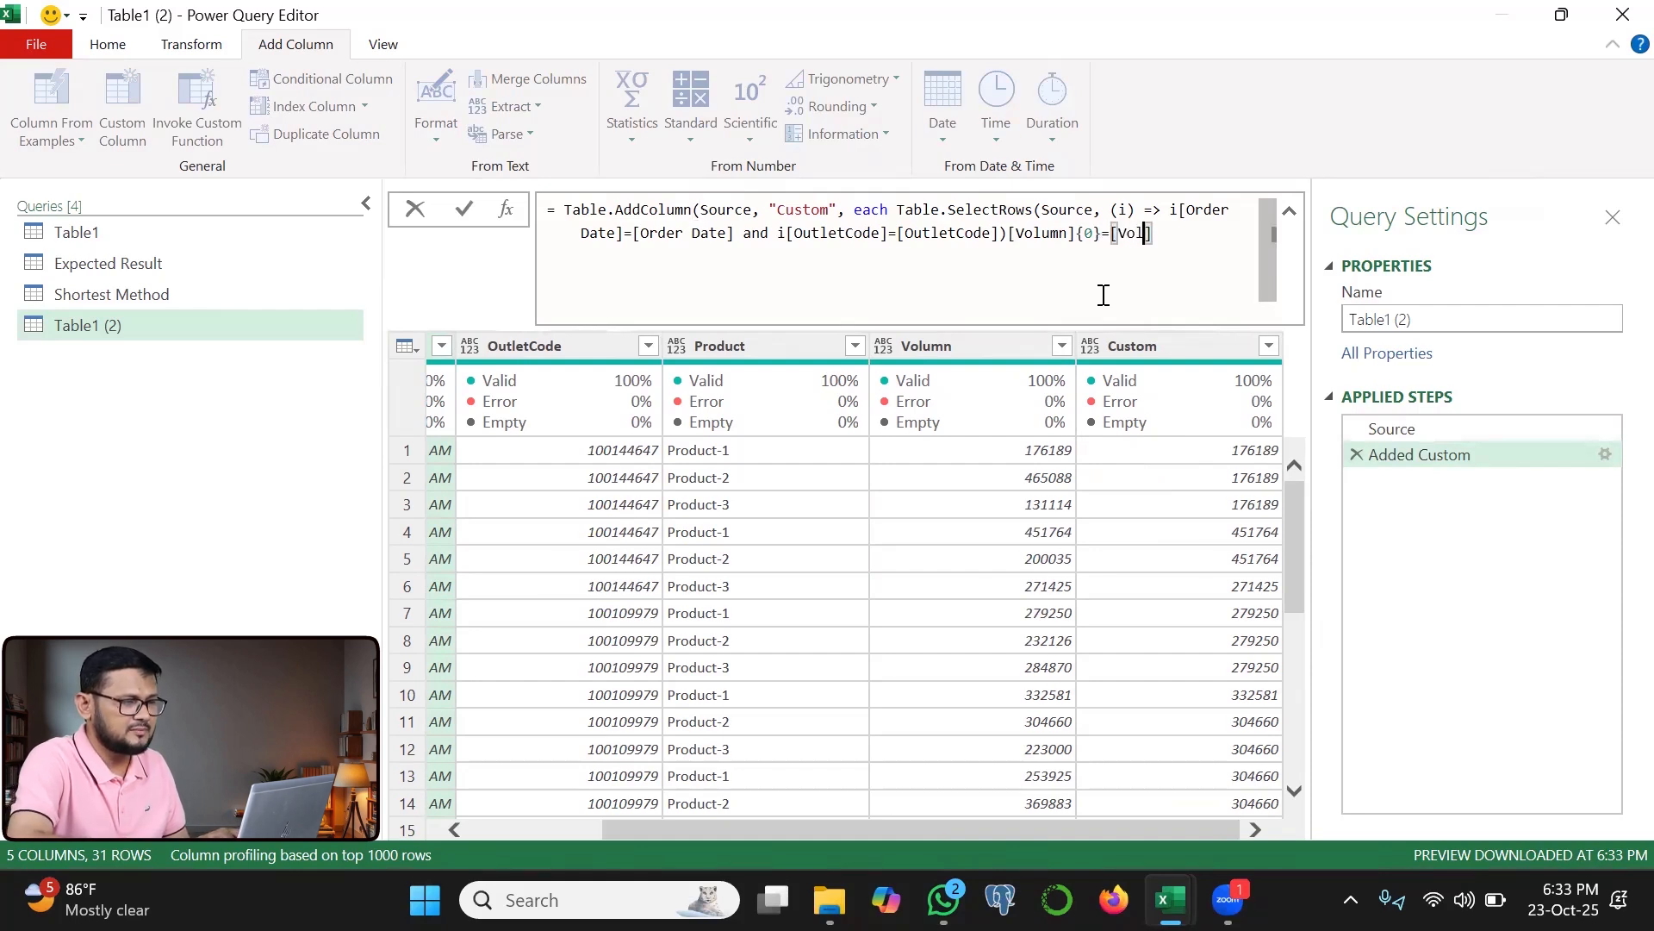
{"action": "type", "text": ")"}
{"action": "key", "text": "Return"}
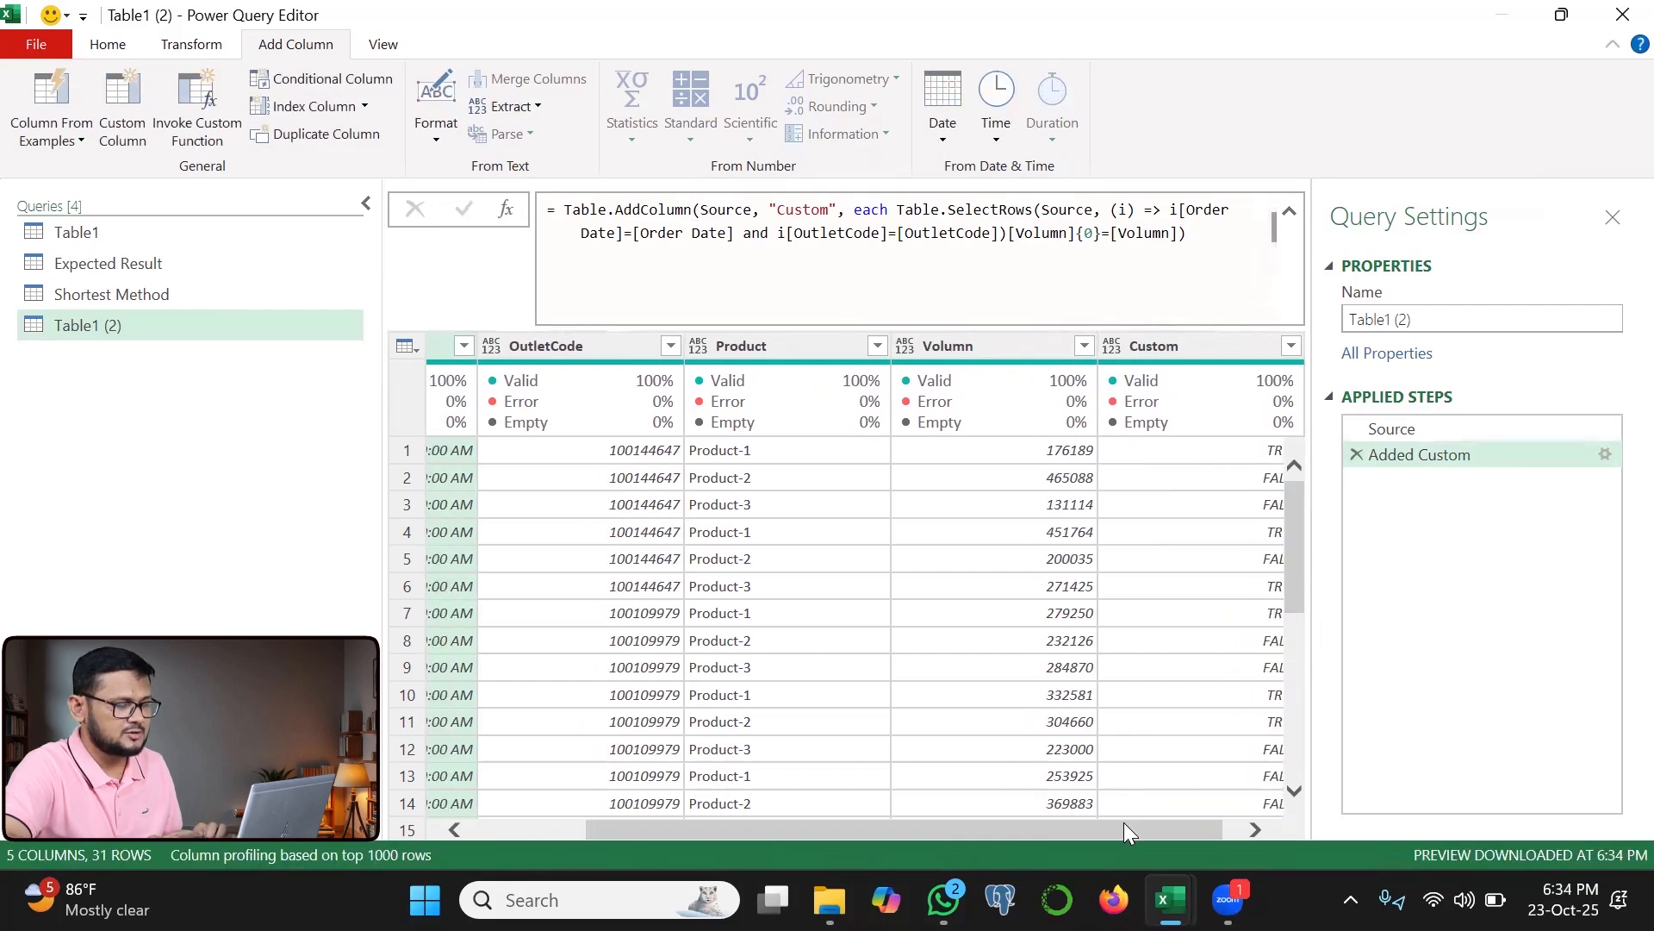
{"action": "left_click_drag", "start_coordinate": [1123, 827], "coordinate": [1298, 832]}
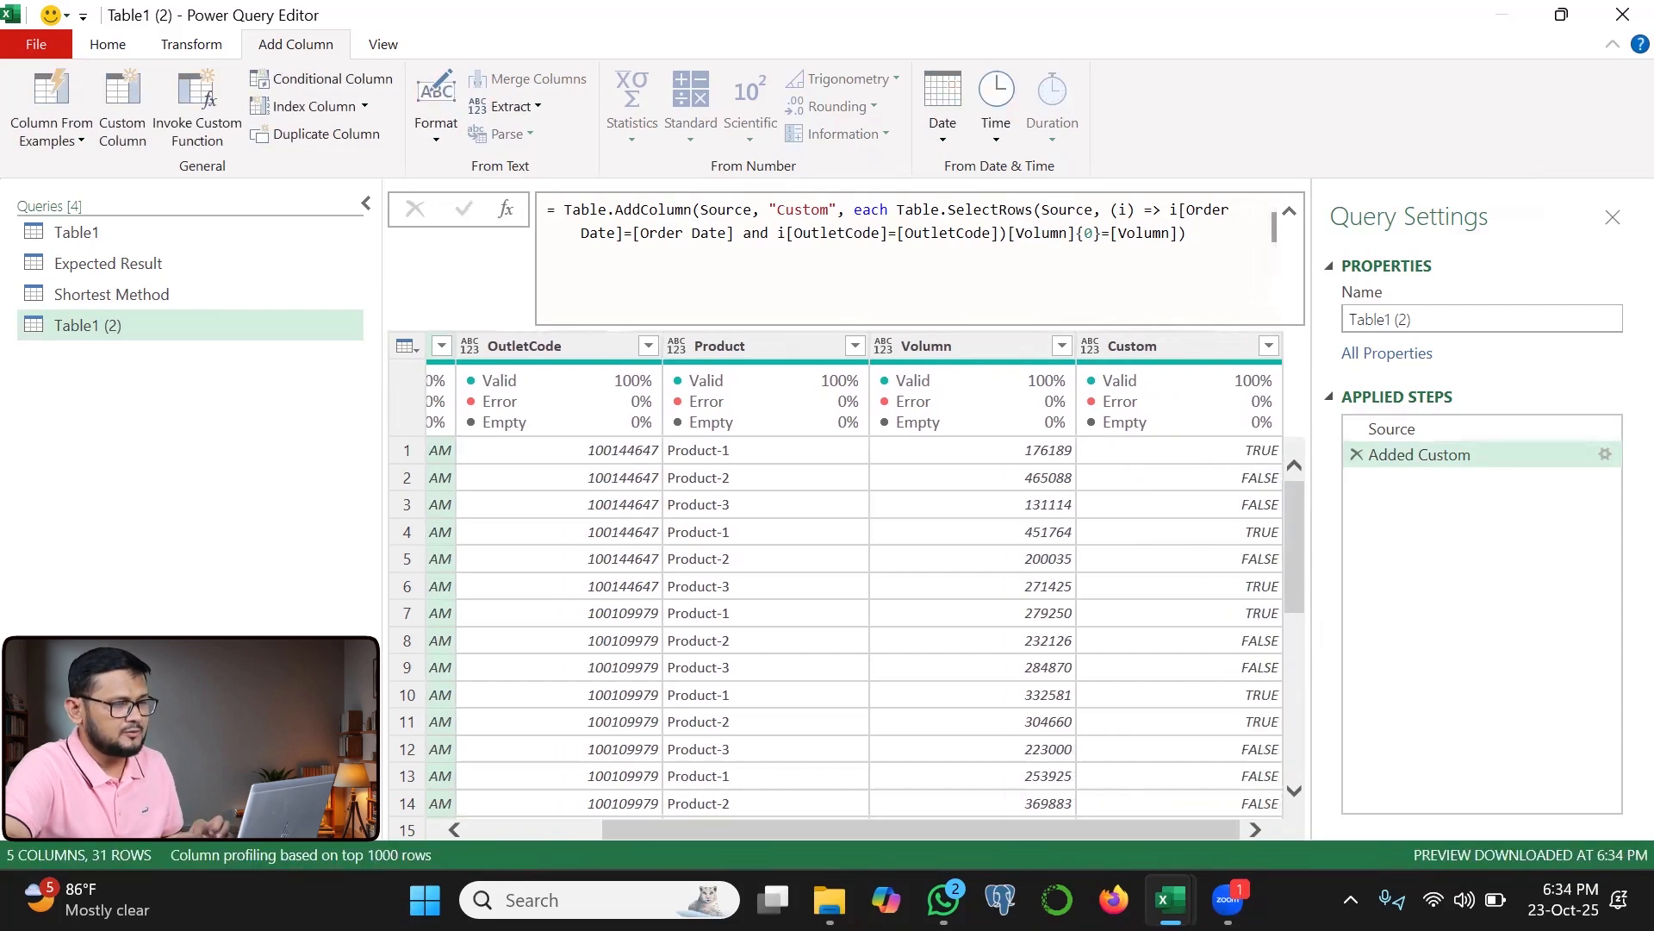
{"action": "mouse_move", "coordinate": [1161, 442]}
{"action": "left_mouse_down"}
{"action": "mouse_move", "coordinate": [1182, 454]}
{"action": "mouse_move", "coordinate": [1230, 423]}
{"action": "left_mouse_up"}
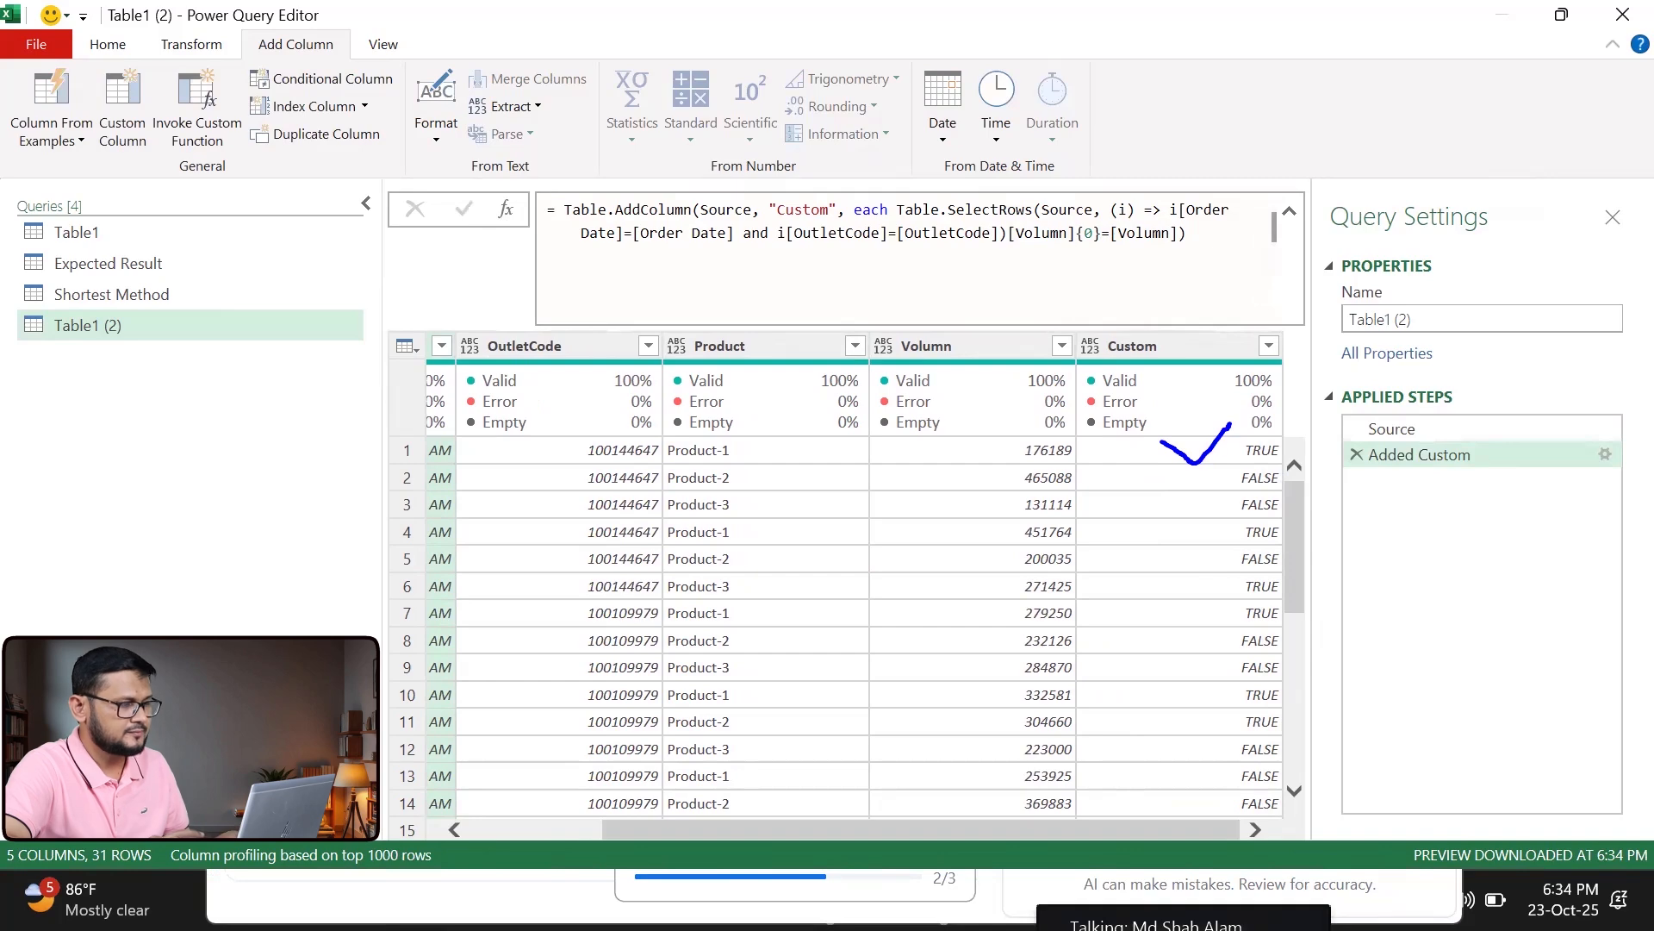
{"action": "key", "text": "ctrl+2"}
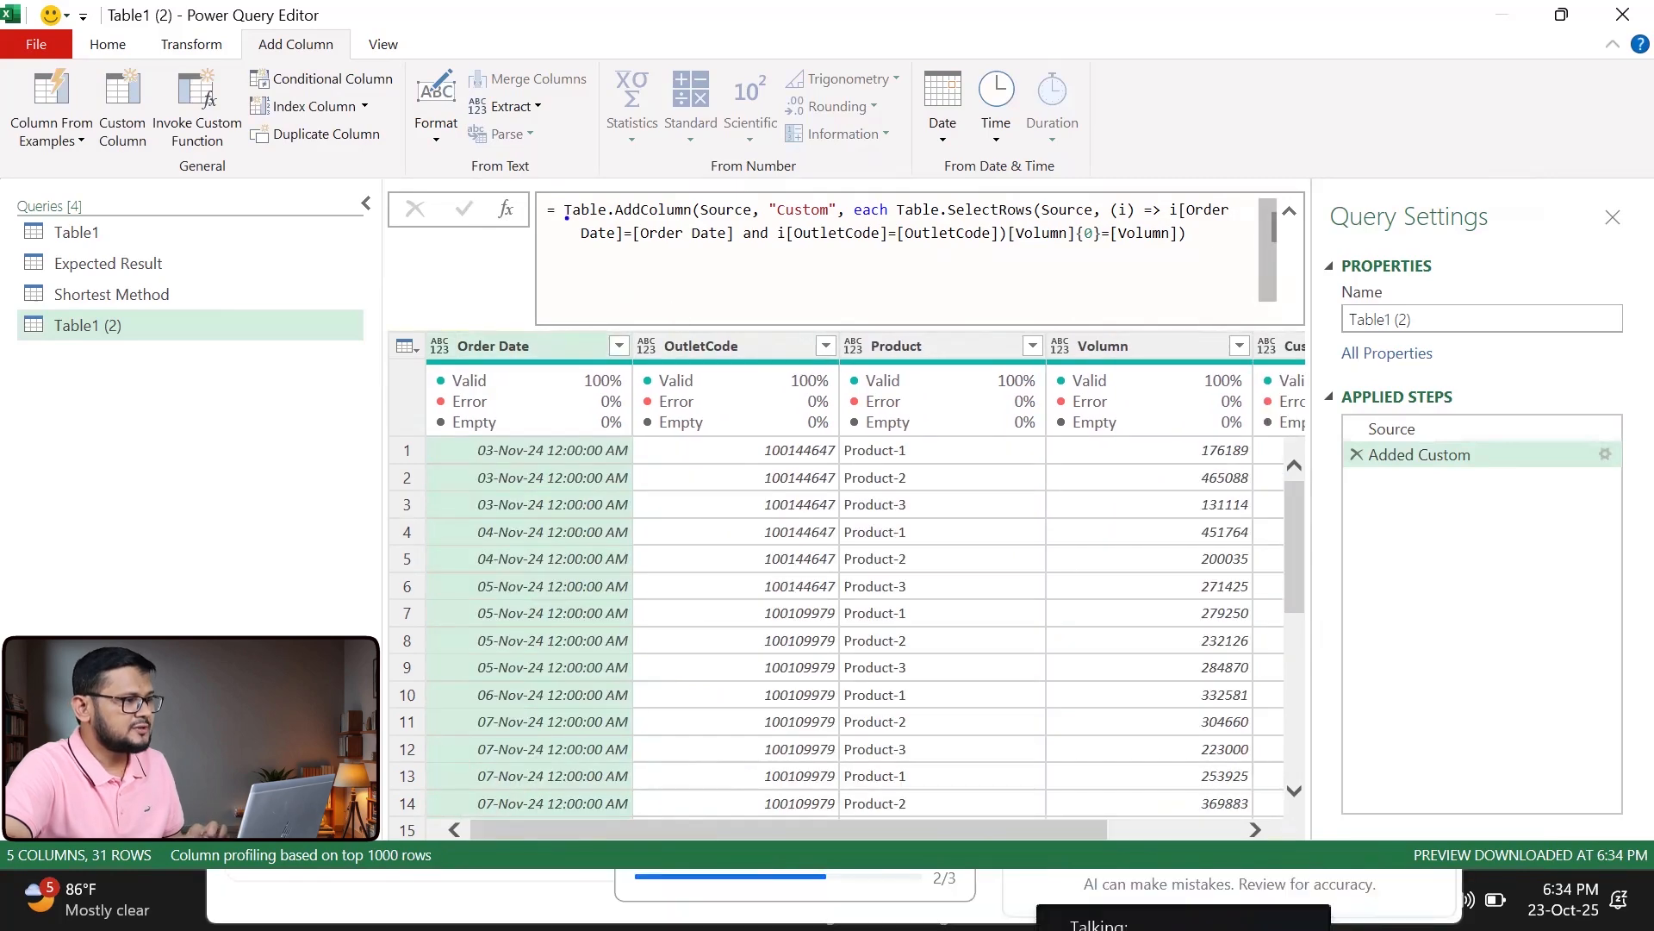
{"action": "mouse_move", "coordinate": [565, 218]}
{"action": "left_mouse_down"}
{"action": "mouse_move", "coordinate": [669, 219]}
{"action": "mouse_move", "coordinate": [602, 171]}
{"action": "mouse_move", "coordinate": [565, 208]}
{"action": "left_mouse_up"}
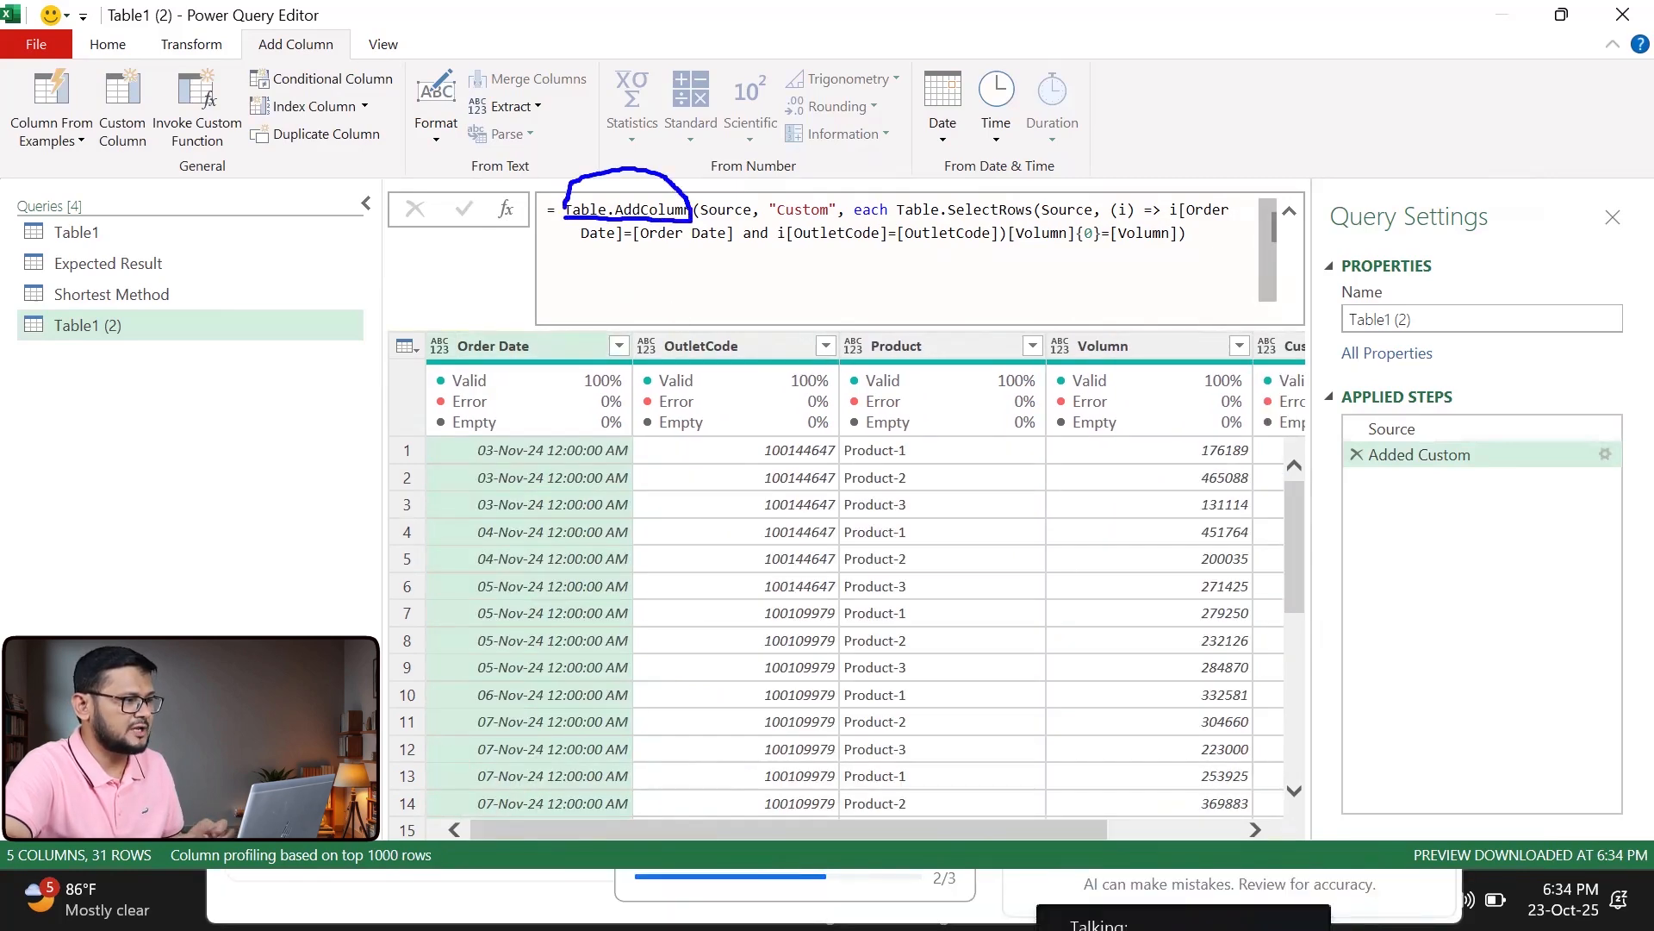
{"action": "key", "text": "Escape"}
- Replace the outer Table.AddColumn function in the Added Custom step's formula with Table.SelectRows
{"action": "left_click", "coordinate": [566, 211]}
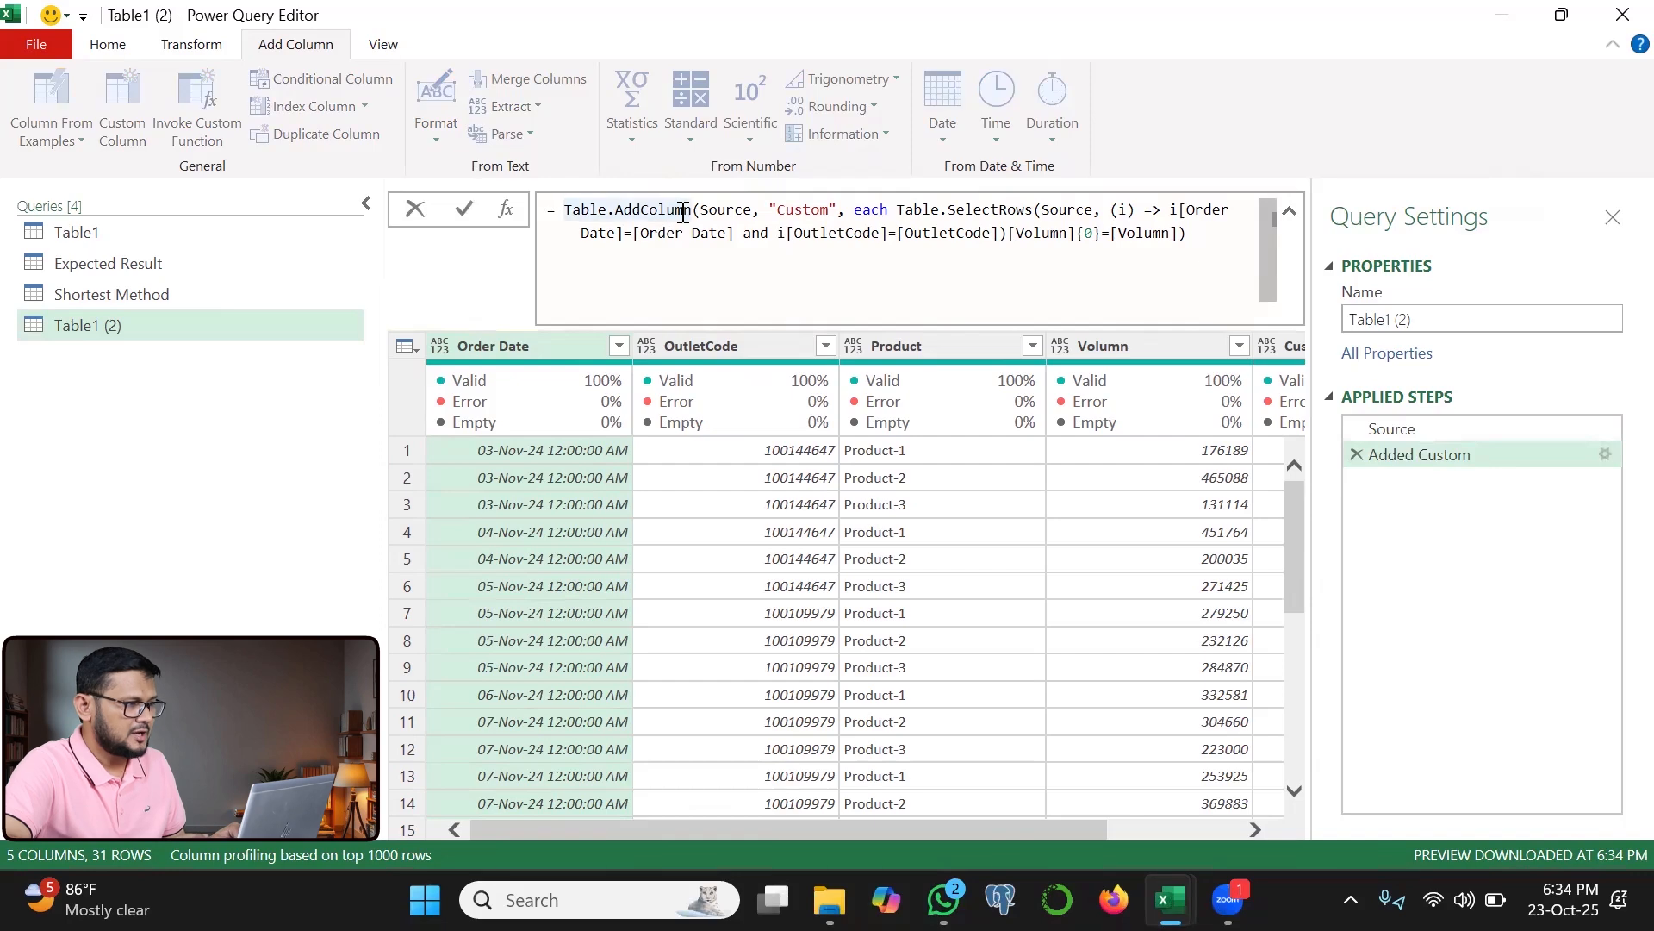
{"action": "left_click", "coordinate": [695, 211], "text": "shift"}
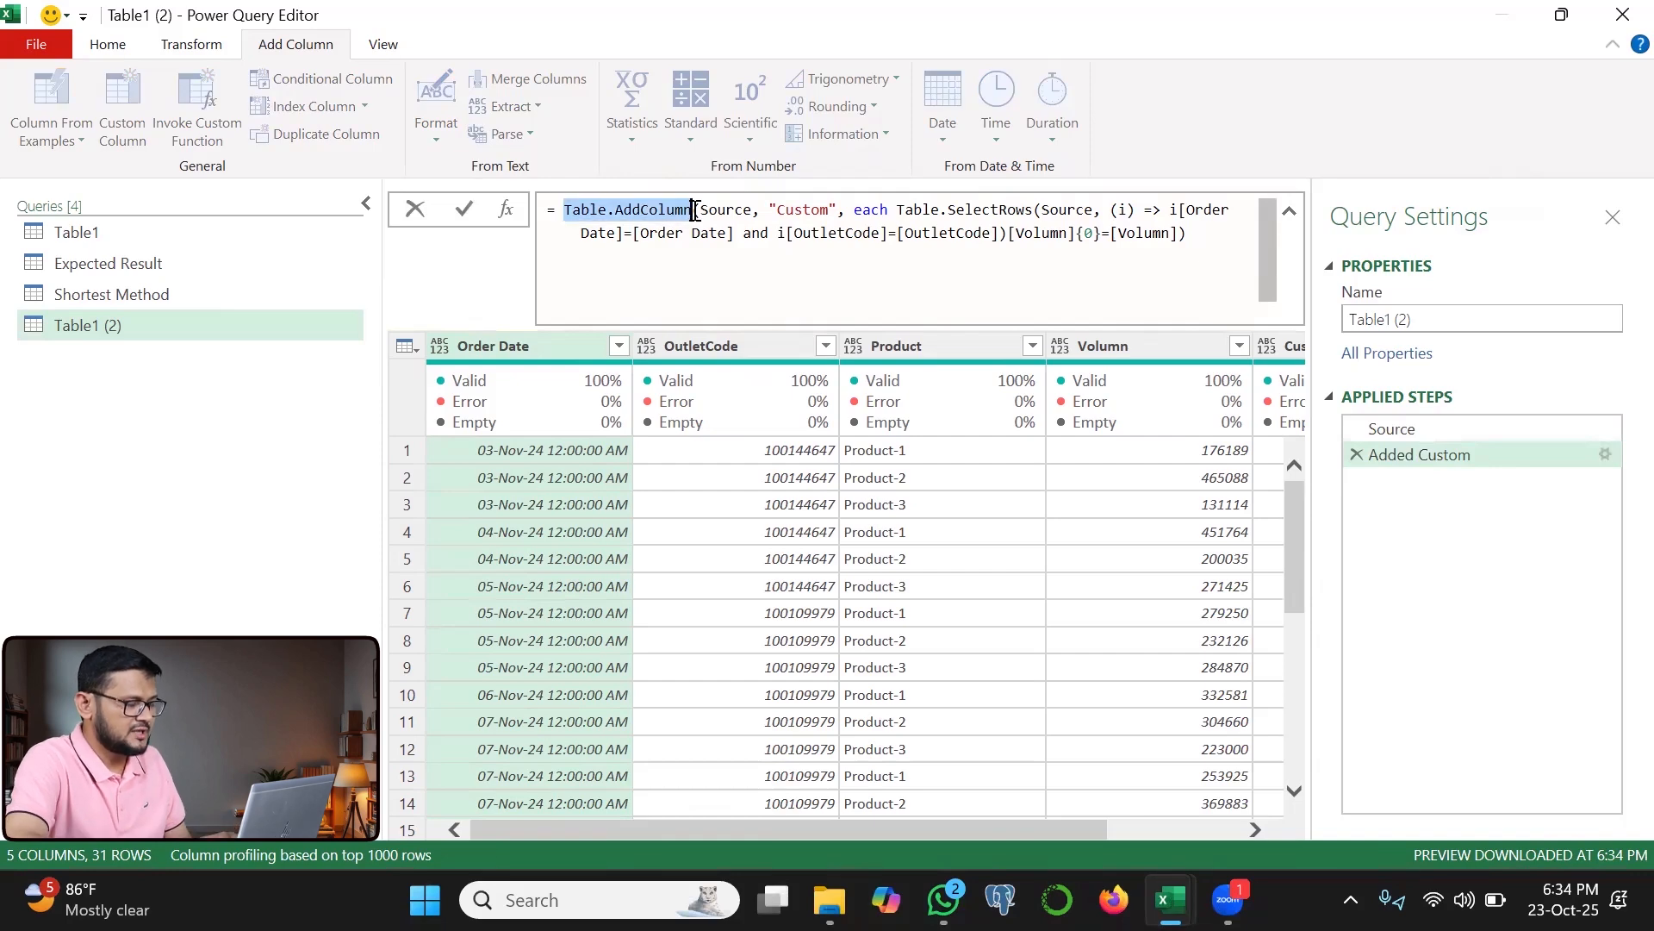
{"action": "type", "text": ".selec"}
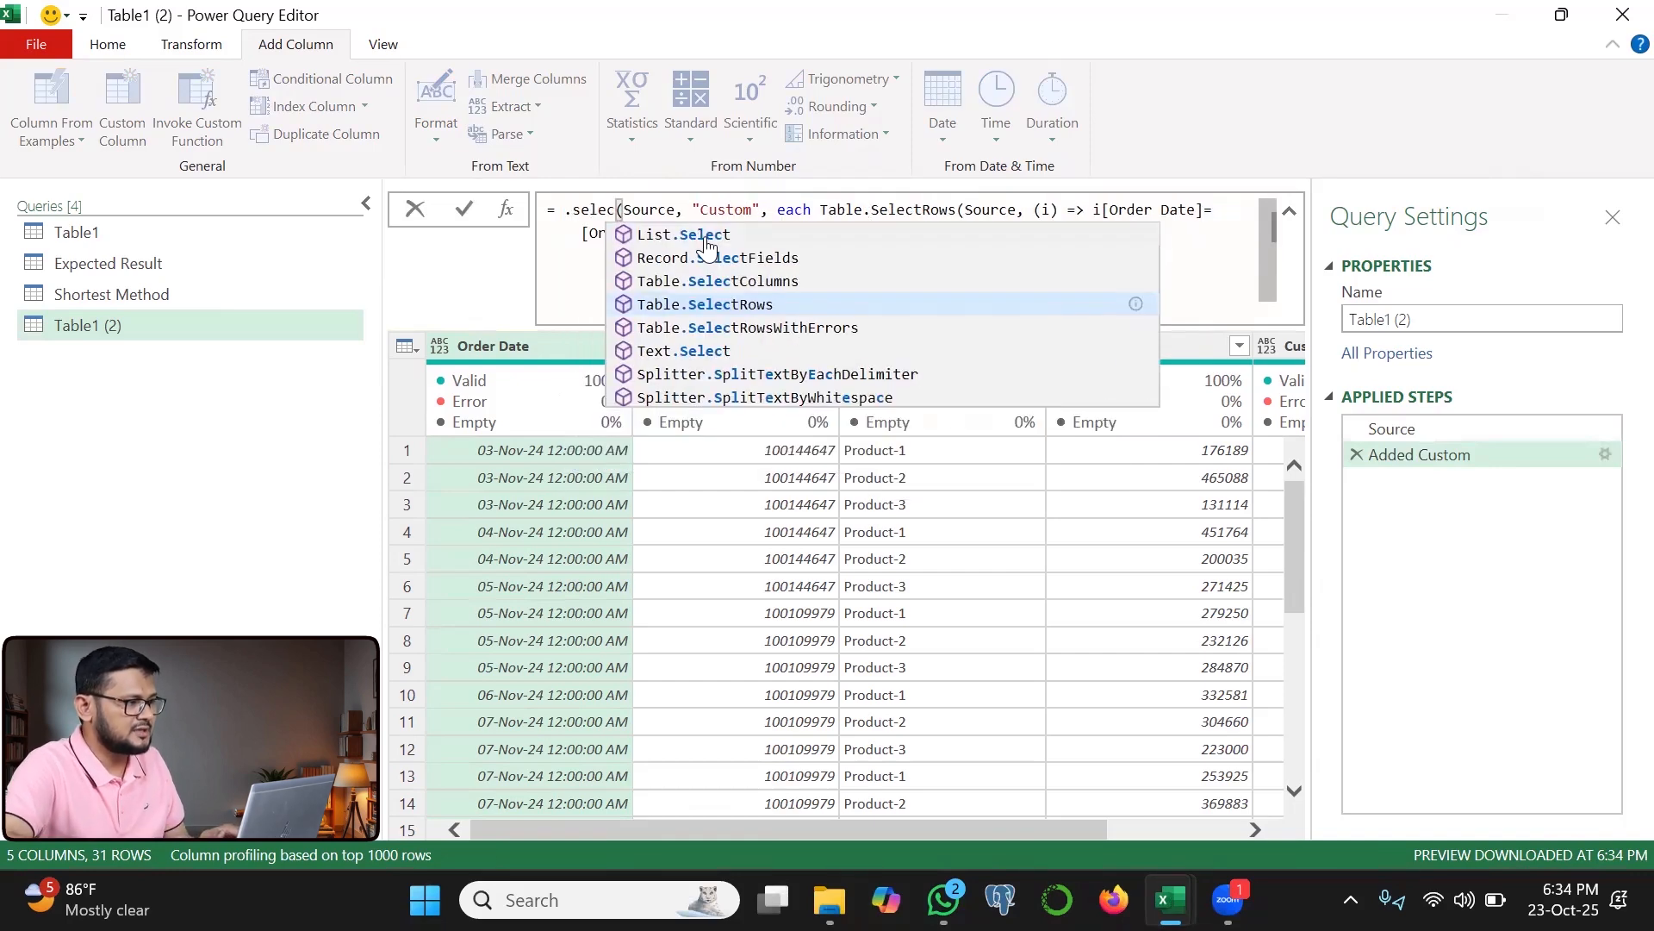
{"action": "left_click", "coordinate": [708, 304]}
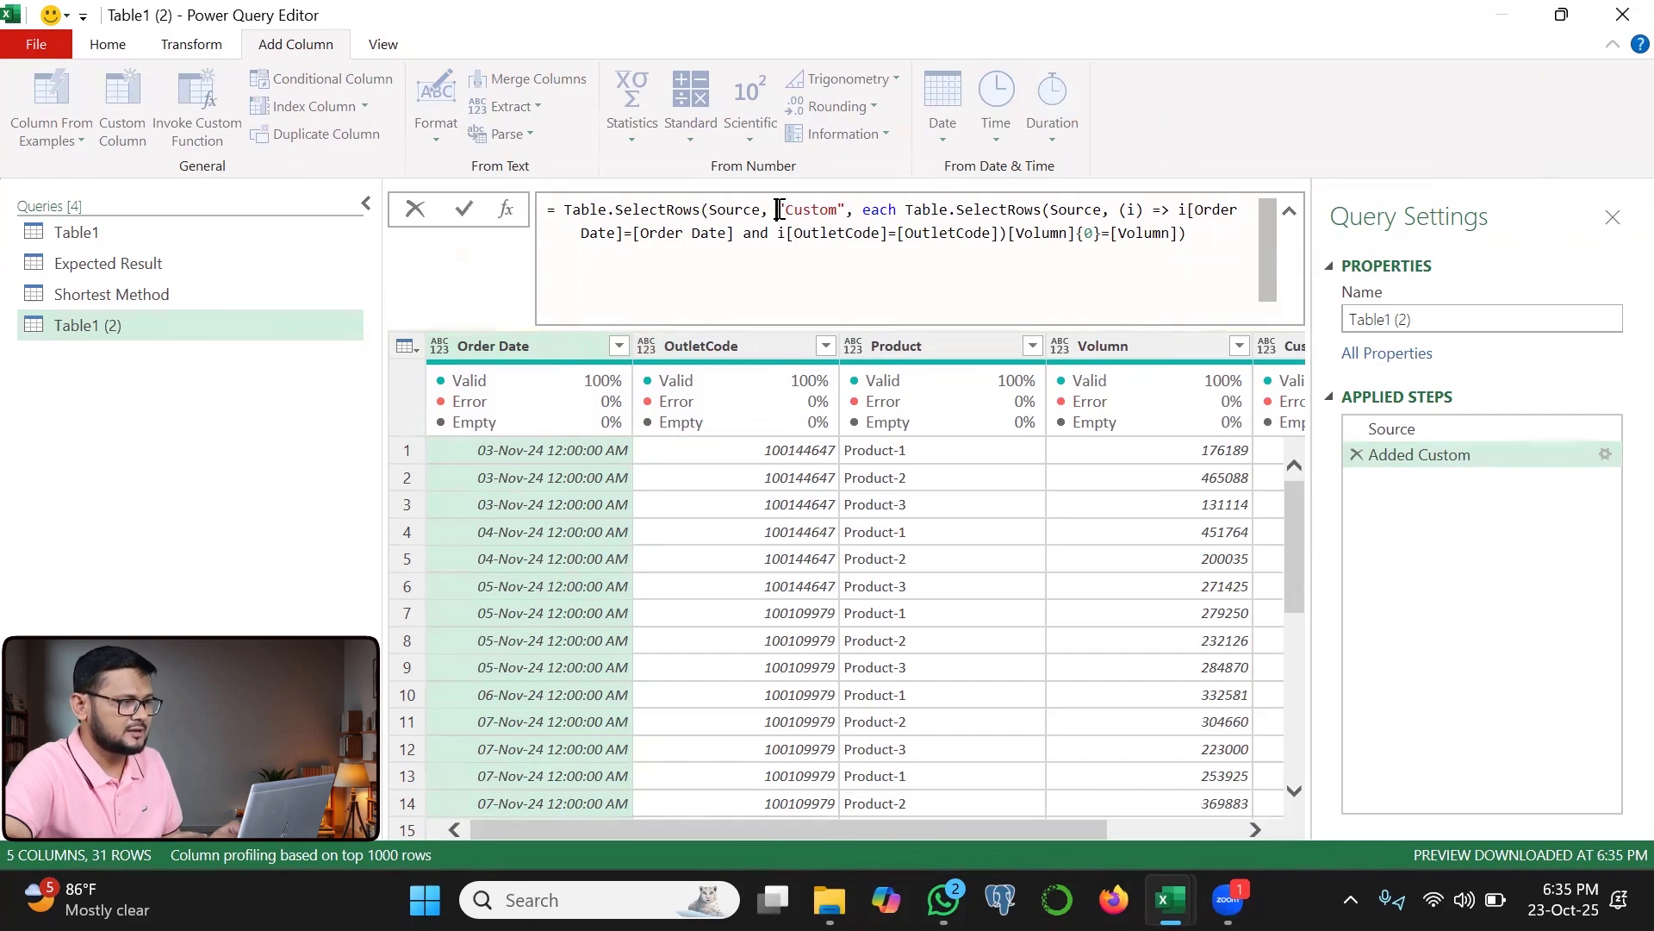
- Remove the "Custom" column-name argument from the outer Table.SelectRows call and apply the formula to filter the rows
{"action": "left_click_drag", "start_coordinate": [776, 208], "coordinate": [847, 208]}
{"action": "key", "text": "BackSpace"}
{"action": "key", "text": "BackSpace"}
{"action": "key", "text": "BackSpace"}
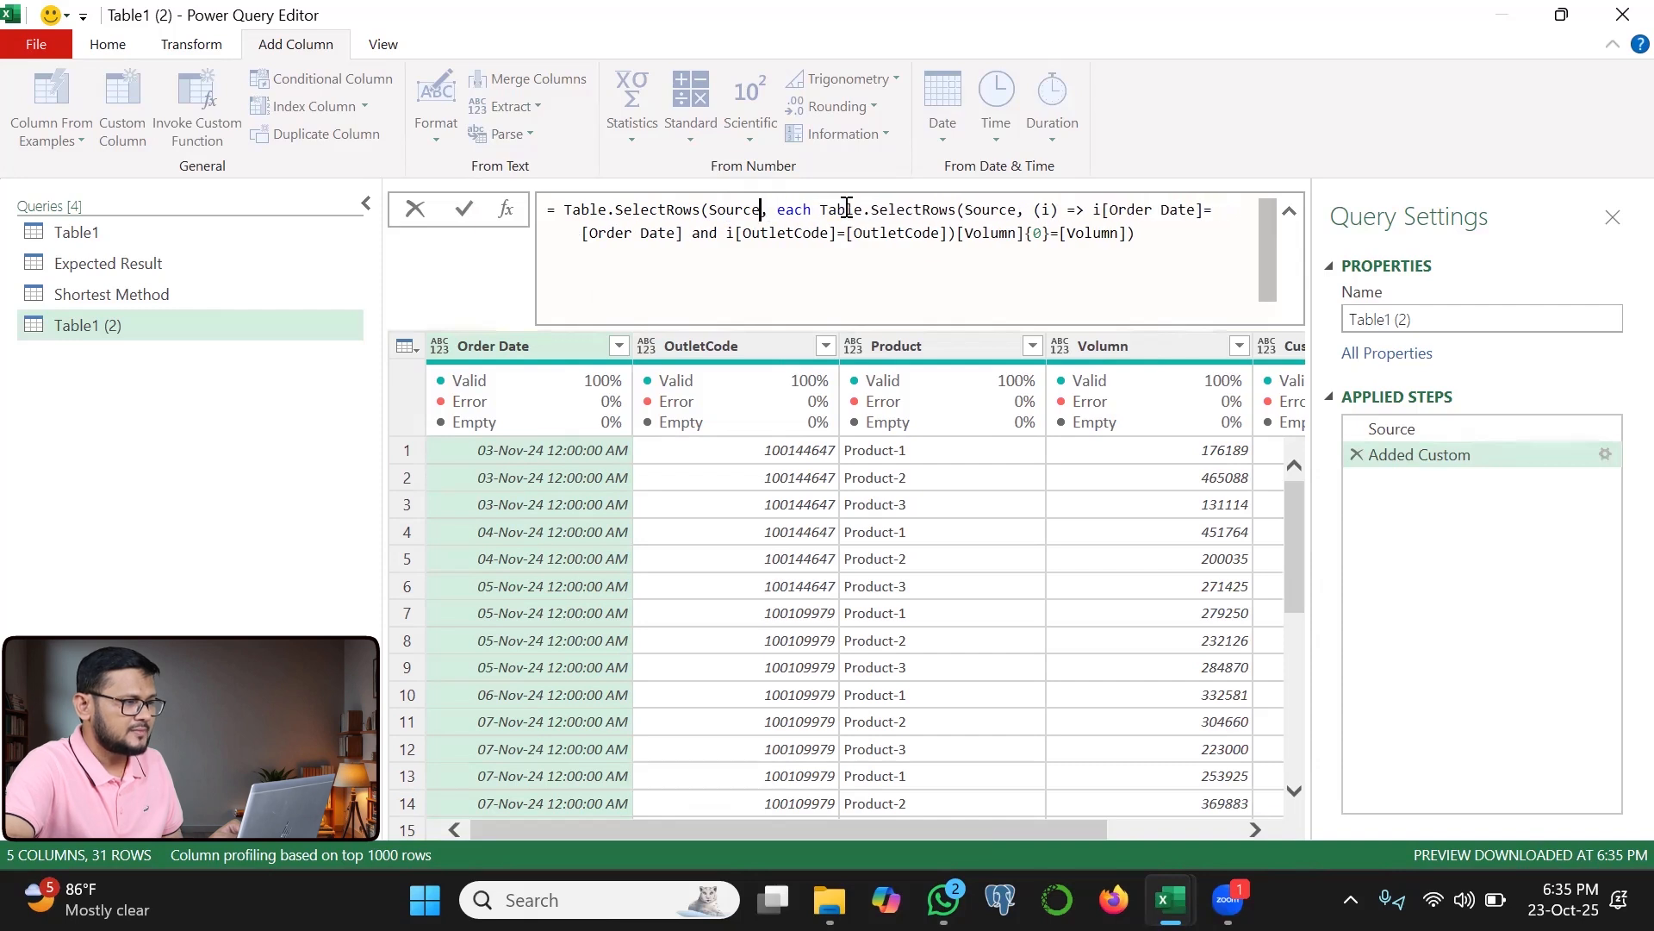
{"action": "left_click", "coordinate": [465, 209]}
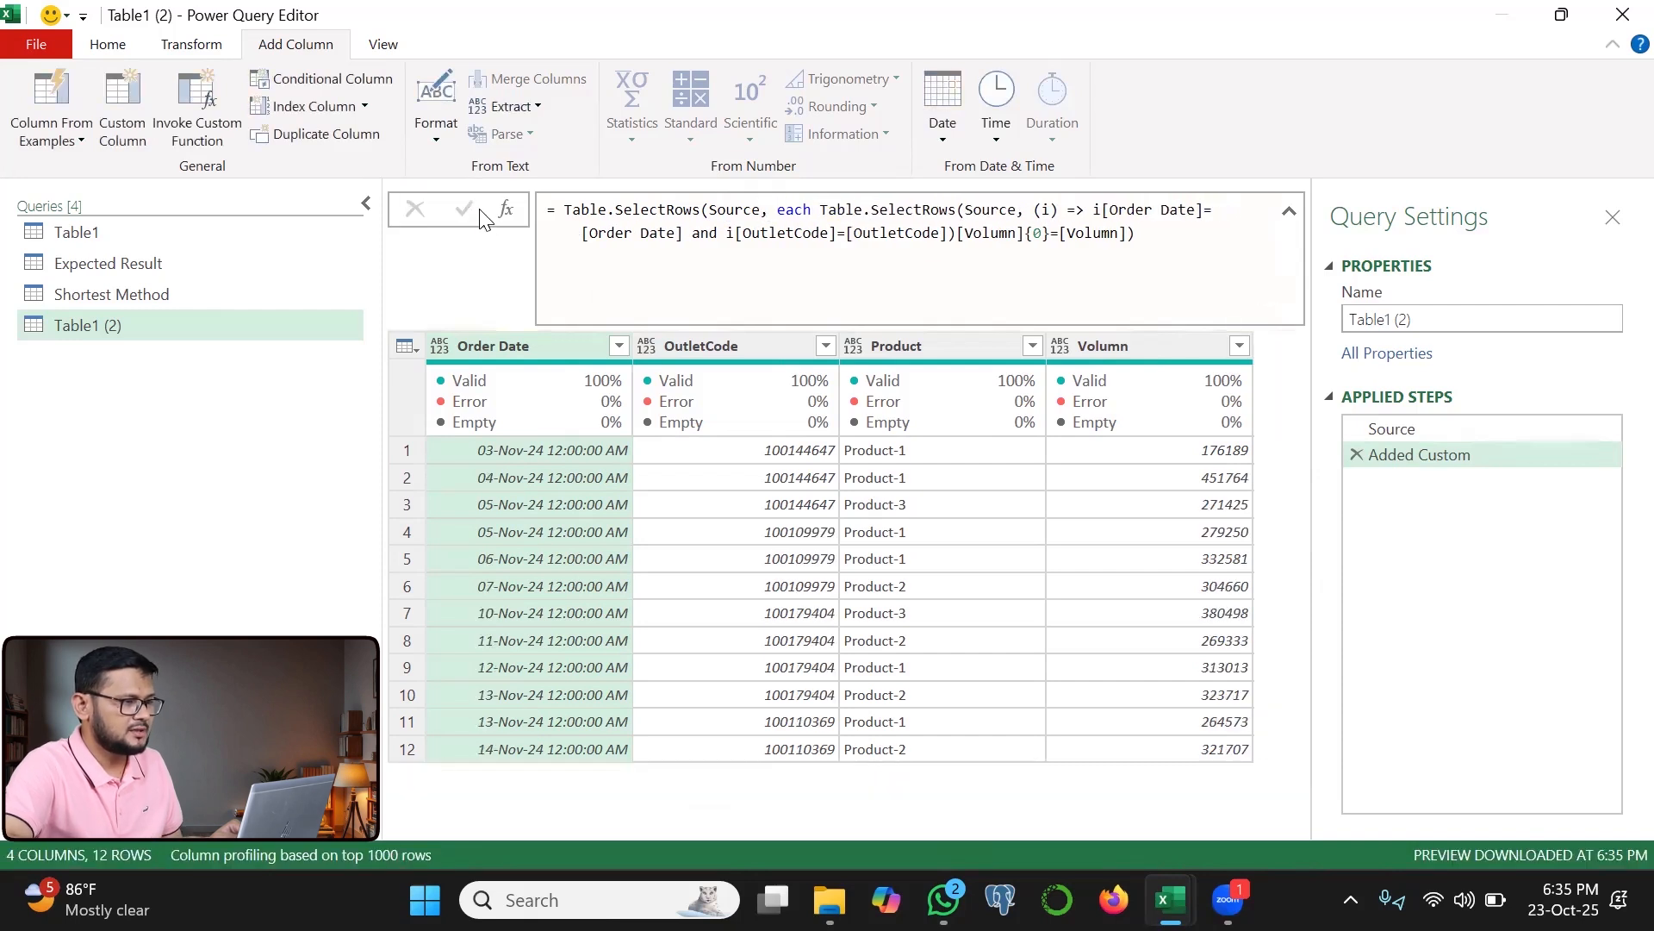
{"action": "mouse_move", "coordinate": [1085, 452]}
{"action": "left_mouse_down"}
{"action": "mouse_move", "coordinate": [1177, 461]}
{"action": "mouse_move", "coordinate": [1267, 443]}
{"action": "mouse_move", "coordinate": [1157, 455]}
{"action": "left_mouse_up"}
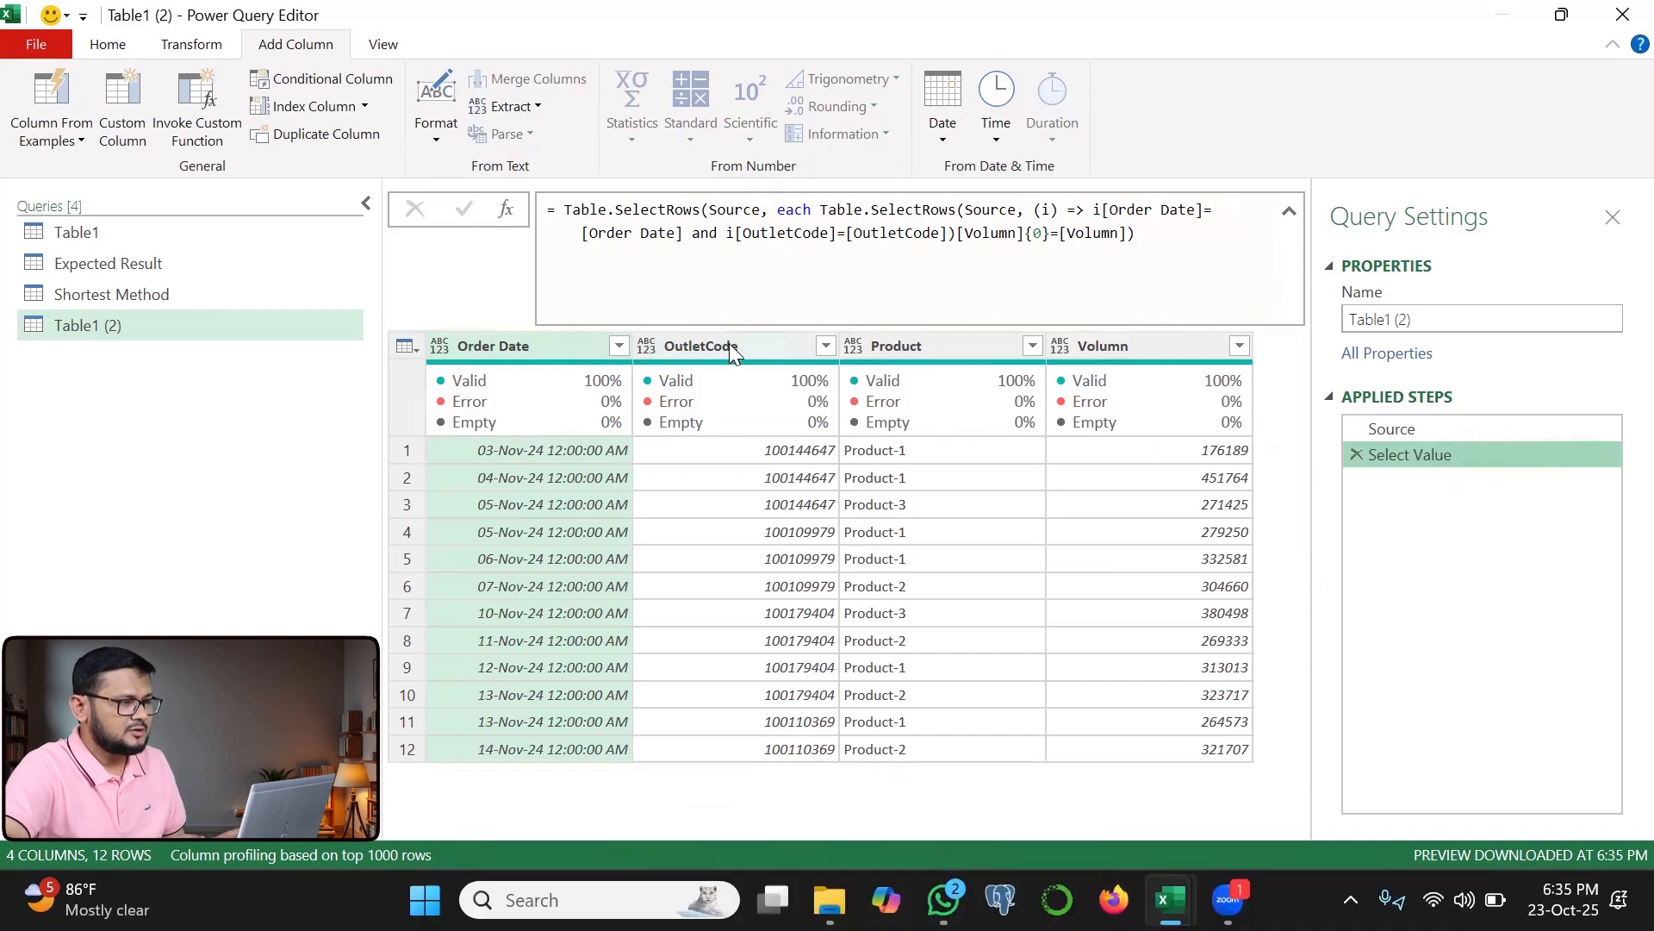
- Start a Group By on the OutletCode column with a Count Rows output named Memo Count
{"action": "left_click", "coordinate": [729, 343]}
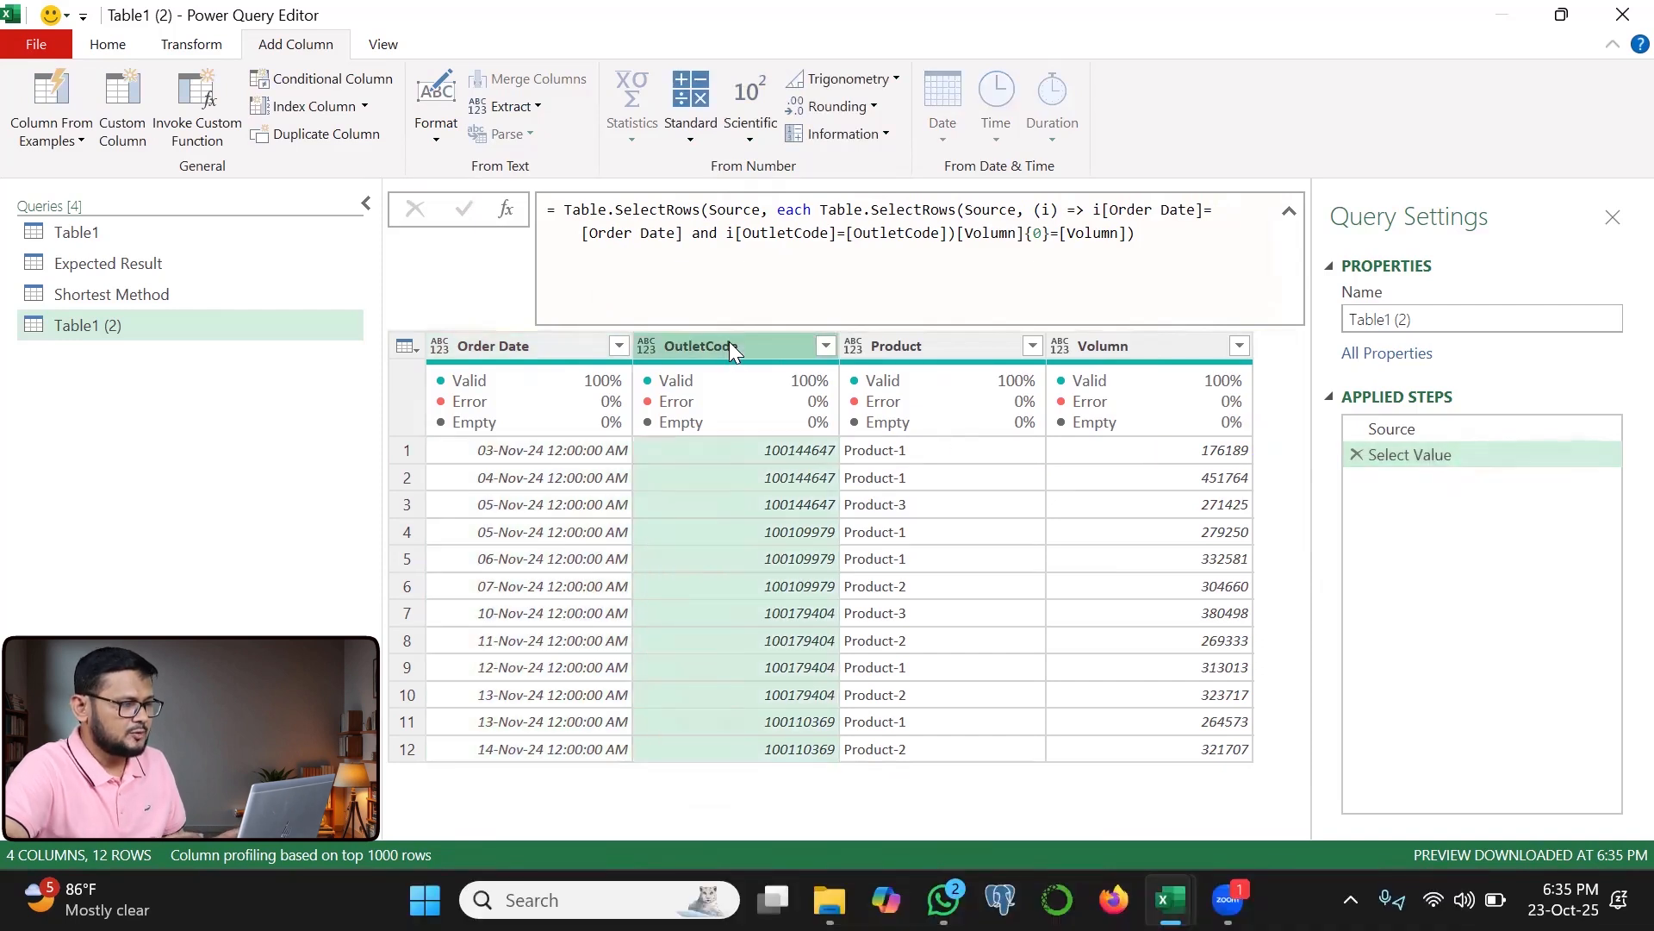
{"action": "left_click", "coordinate": [118, 43]}
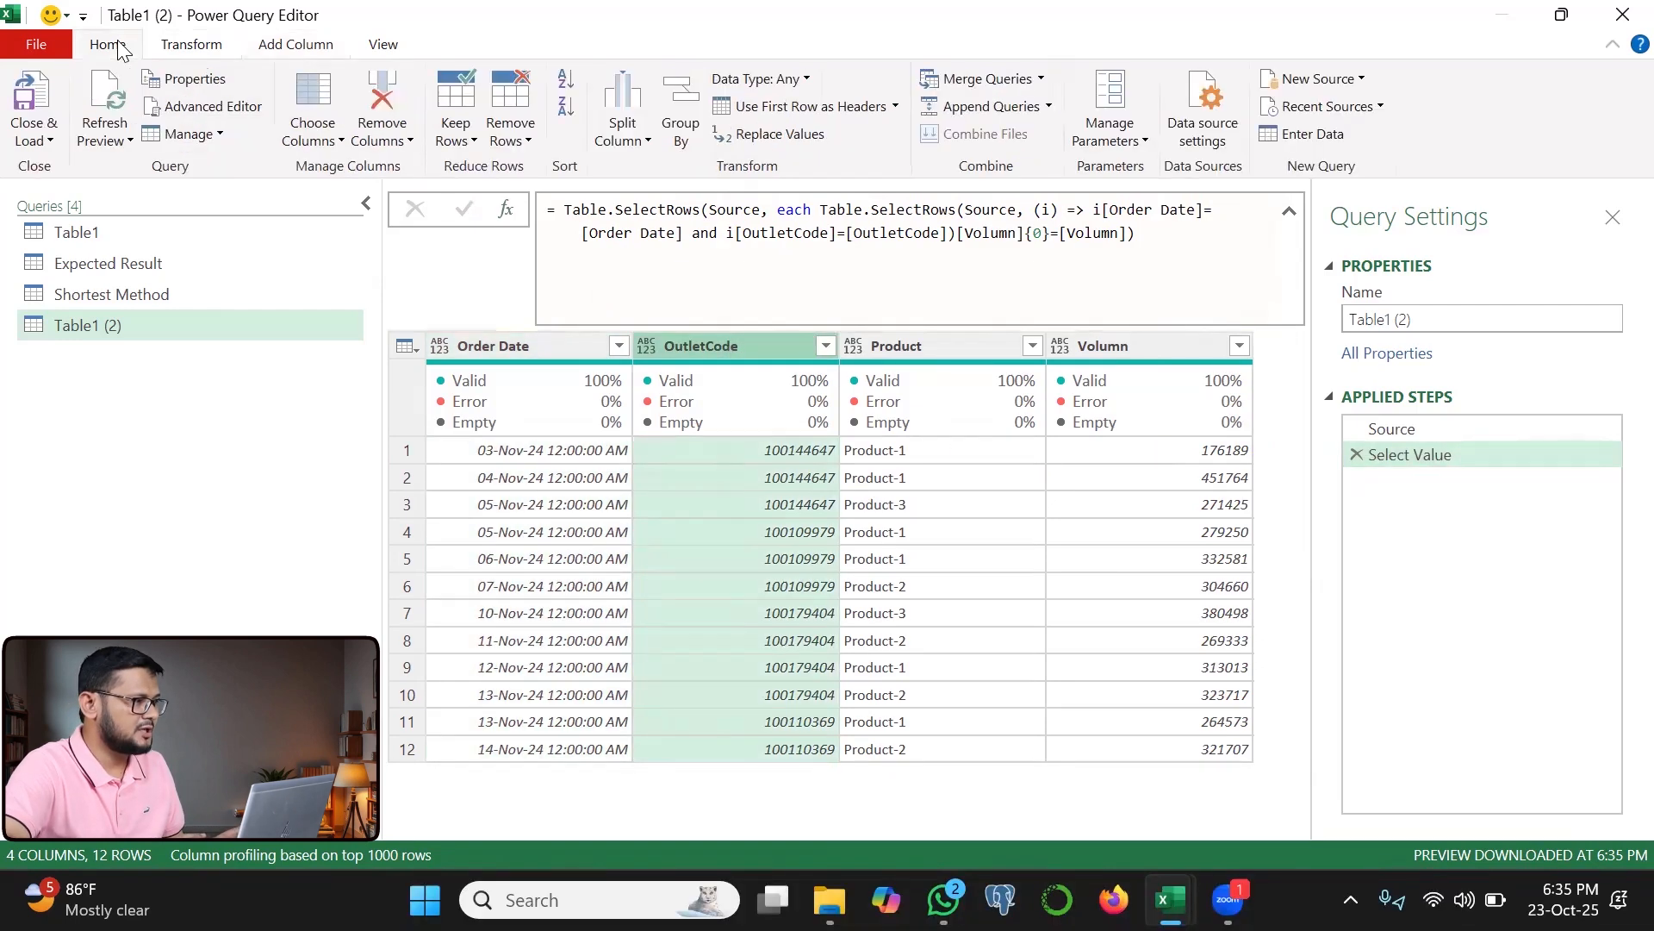
{"action": "left_click", "coordinate": [680, 120]}
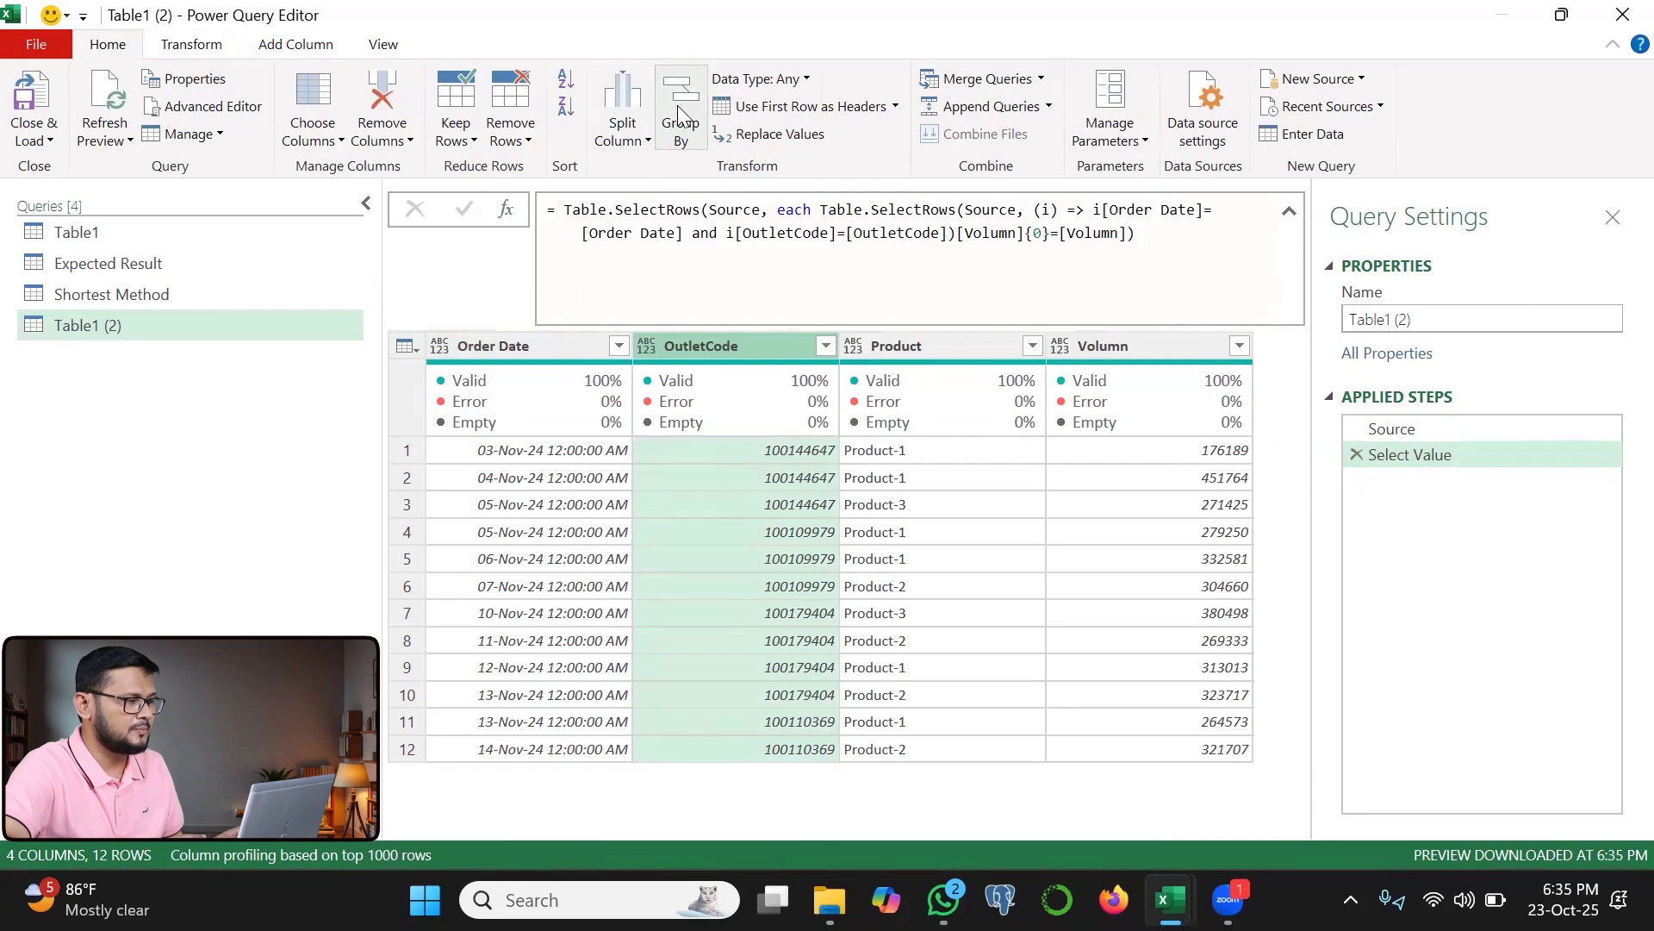
{"action": "double_click", "coordinate": [448, 504]}
{"action": "type", "text": "Memo Count"}
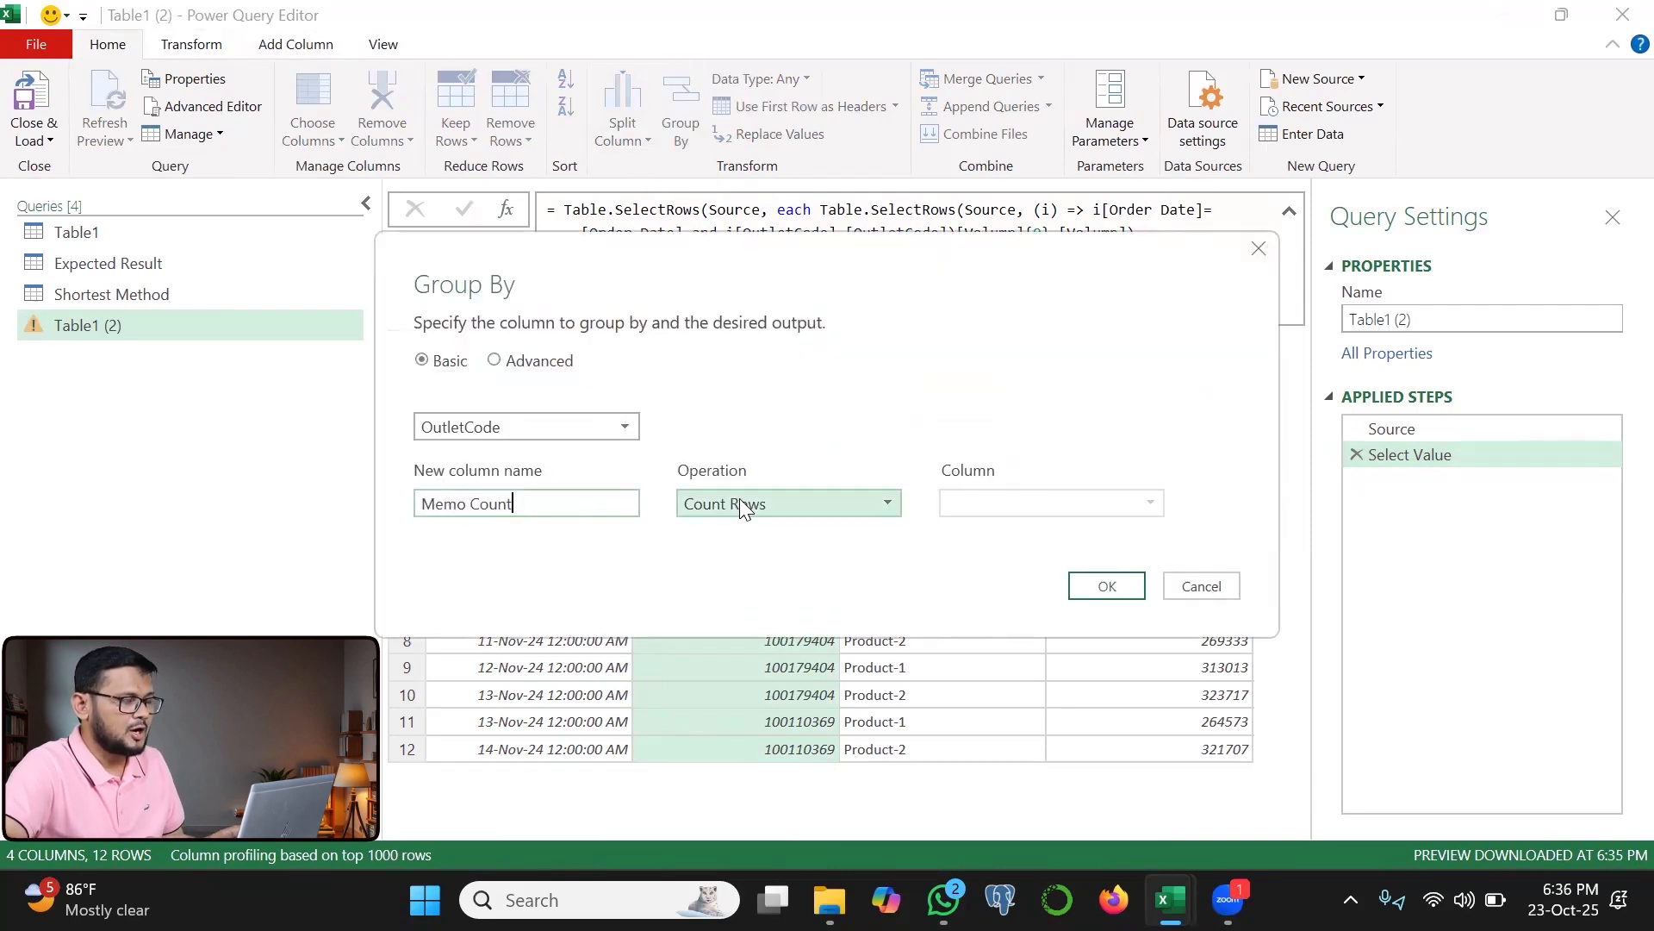
- Add a second aggregation named Volumn in advanced grouping that sums the Volumn column, and apply the grouping
{"action": "left_click", "coordinate": [527, 363]}
{"action": "left_click", "coordinate": [489, 633]}
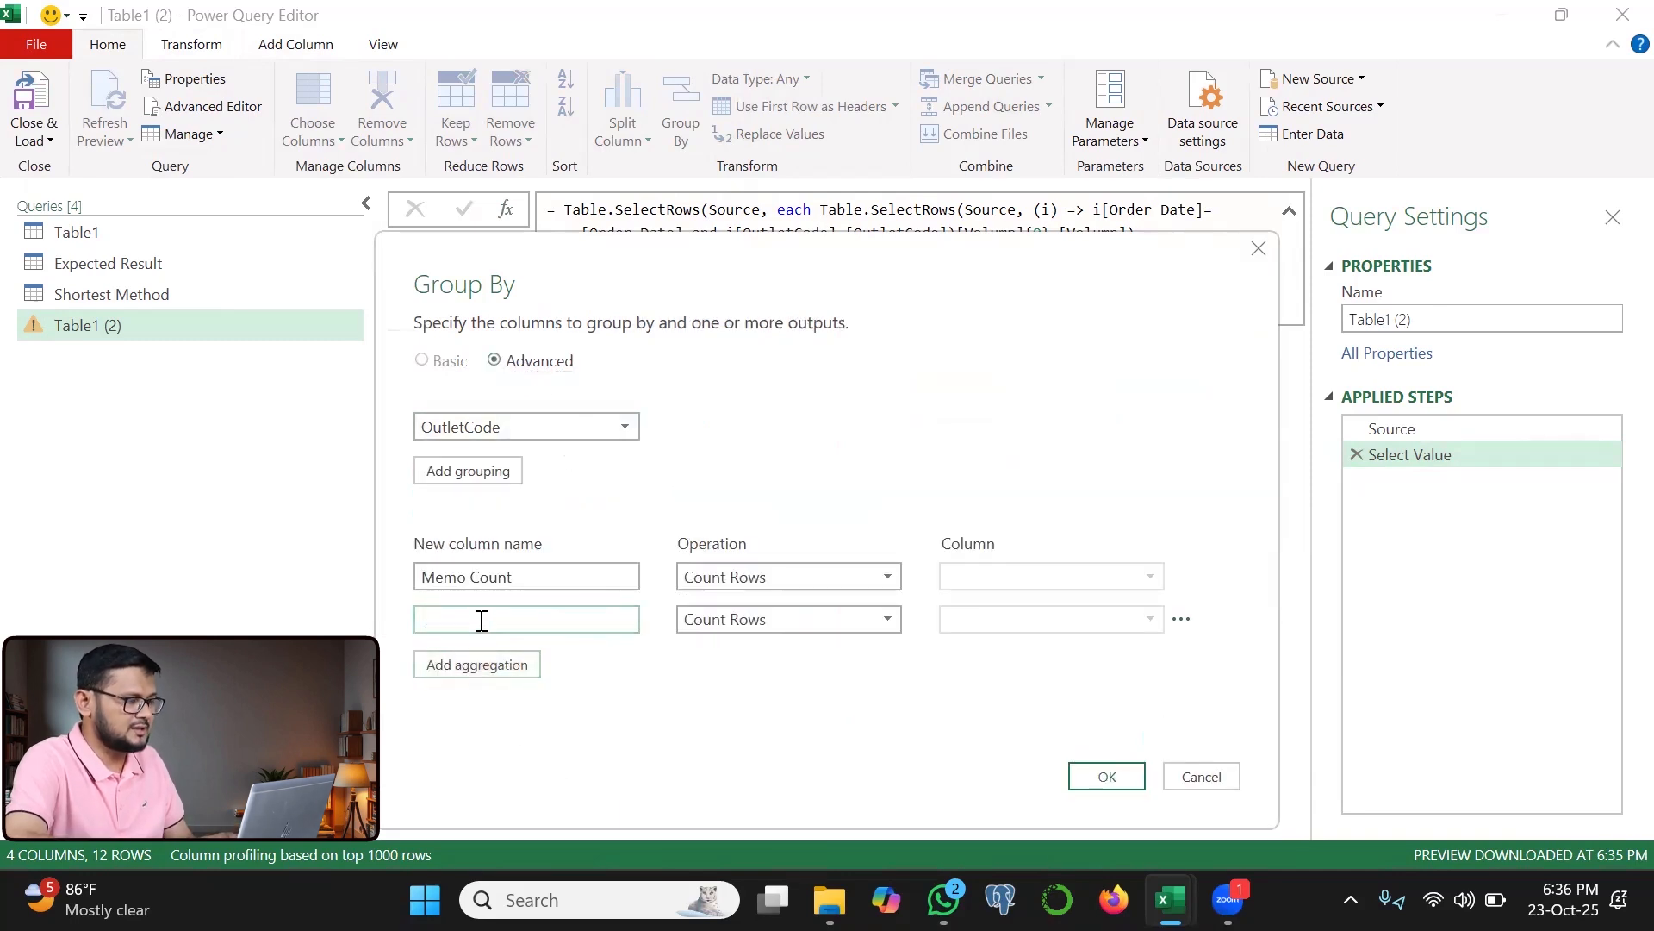
{"action": "type", "text": "Volumn"}
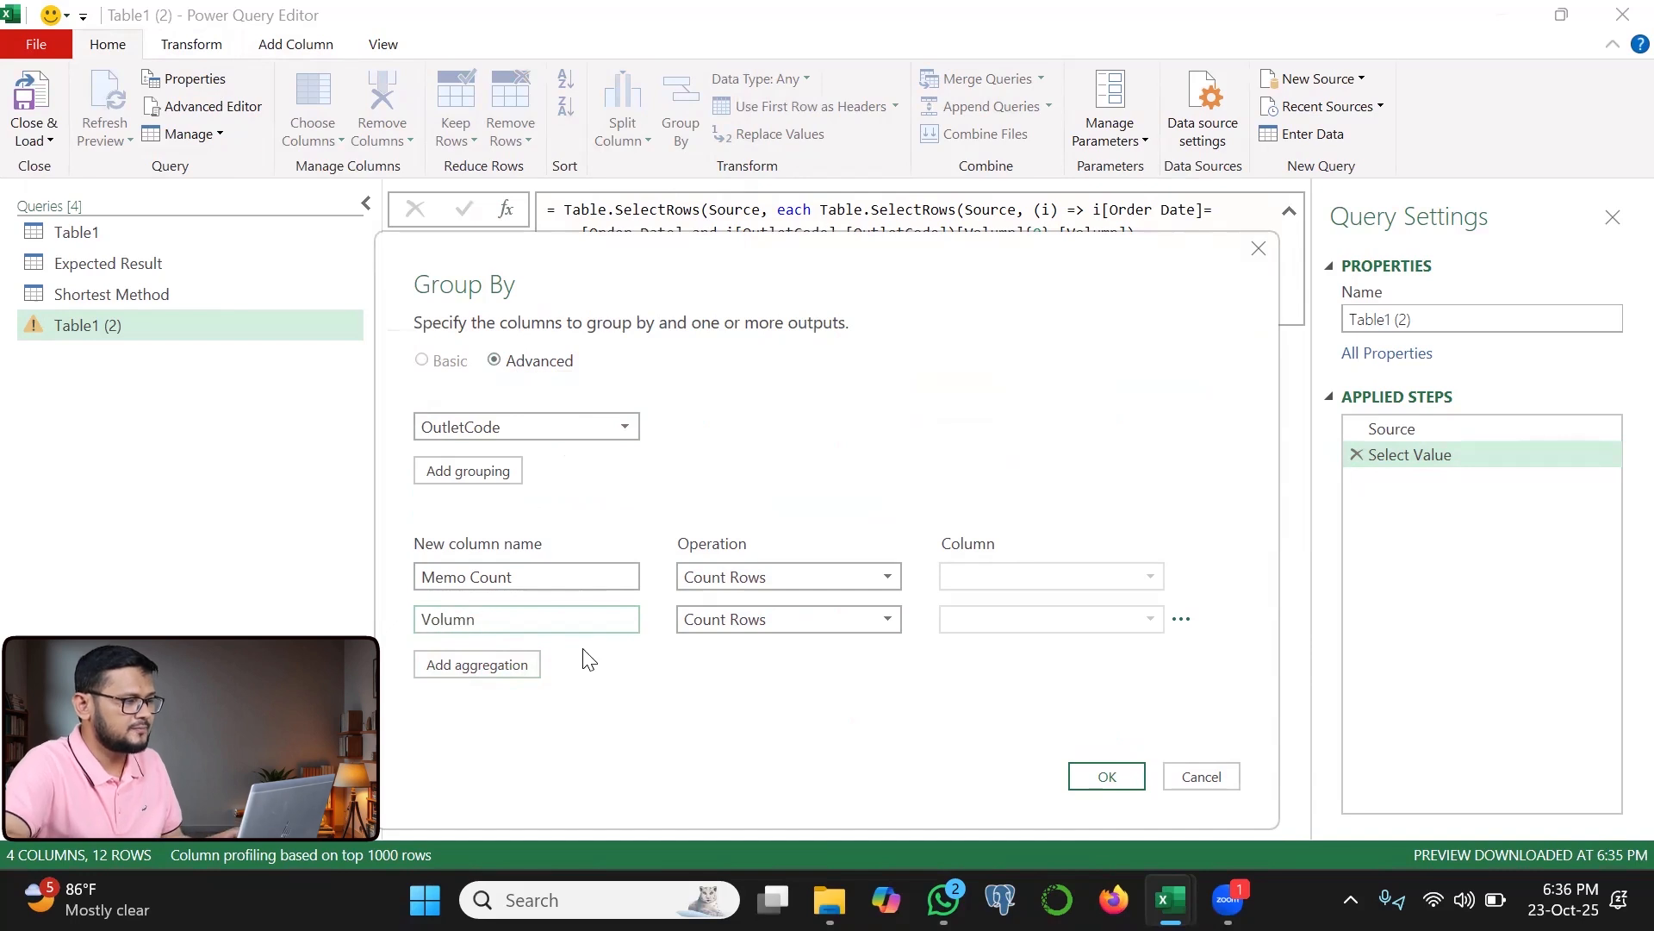
{"action": "left_click", "coordinate": [786, 618]}
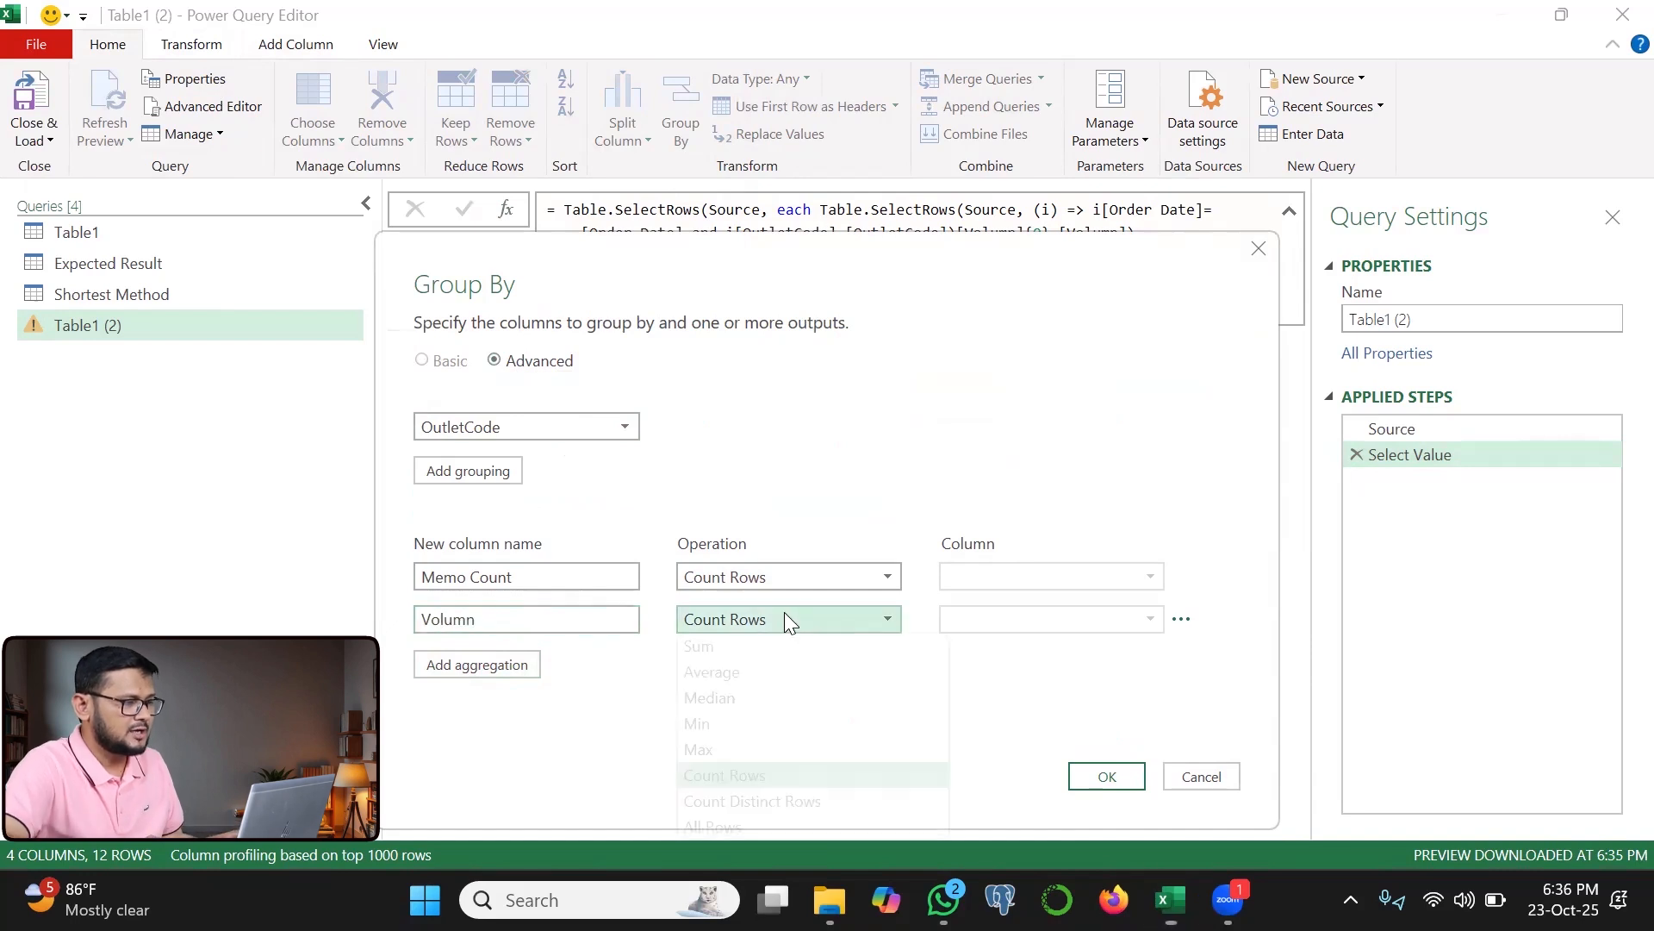
{"action": "left_click", "coordinate": [706, 647]}
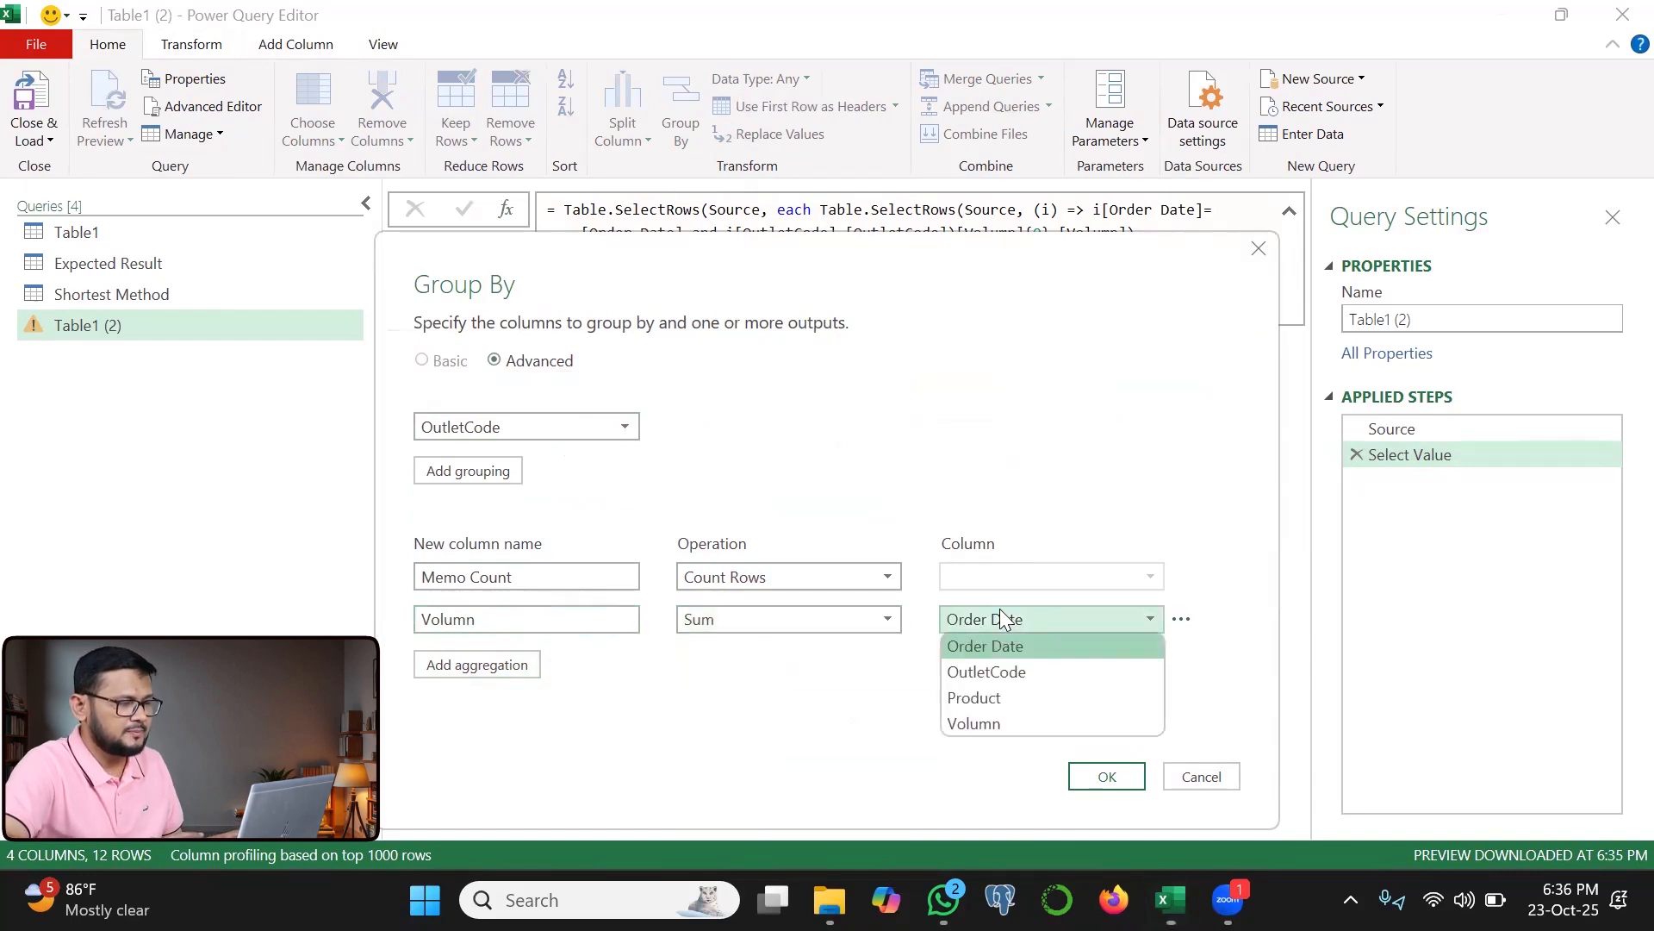
{"action": "left_click", "coordinate": [985, 722]}
{"action": "left_click", "coordinate": [1107, 775]}
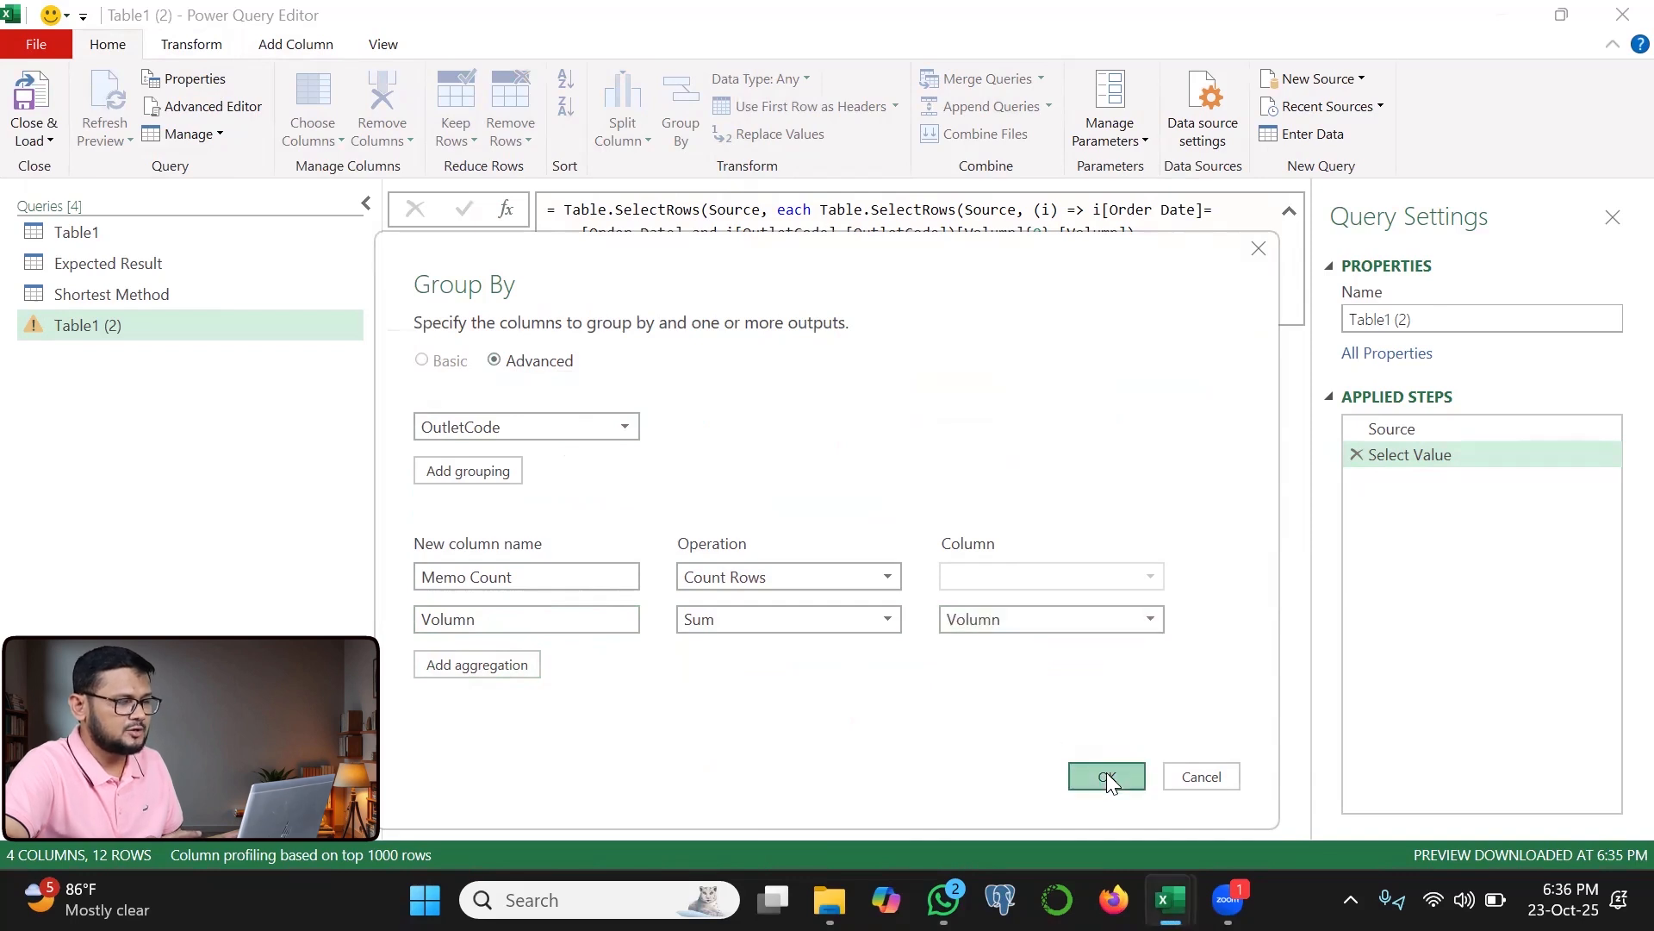